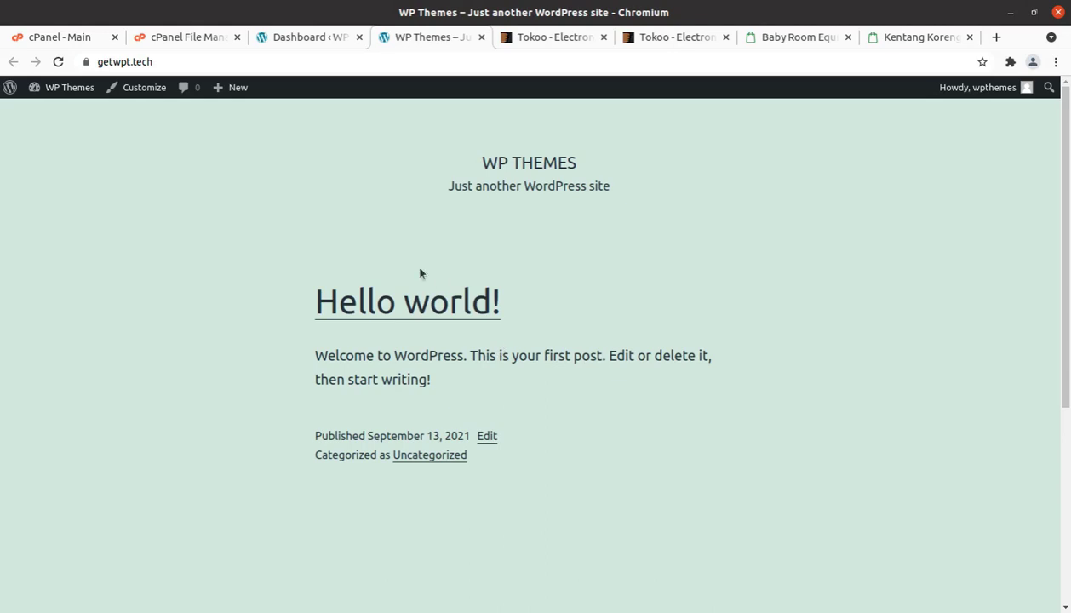
- Switch to the file manager and examine the documentation and dummy-data folders of the tokoo-v1.1.11 package
left_click(19, 24)
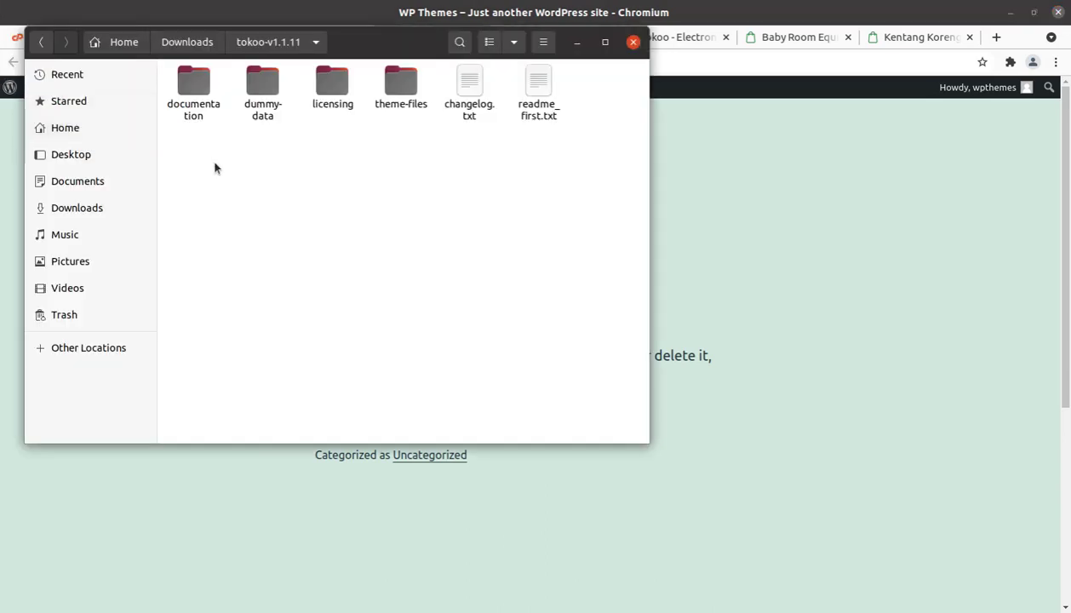
left_click(197, 78)
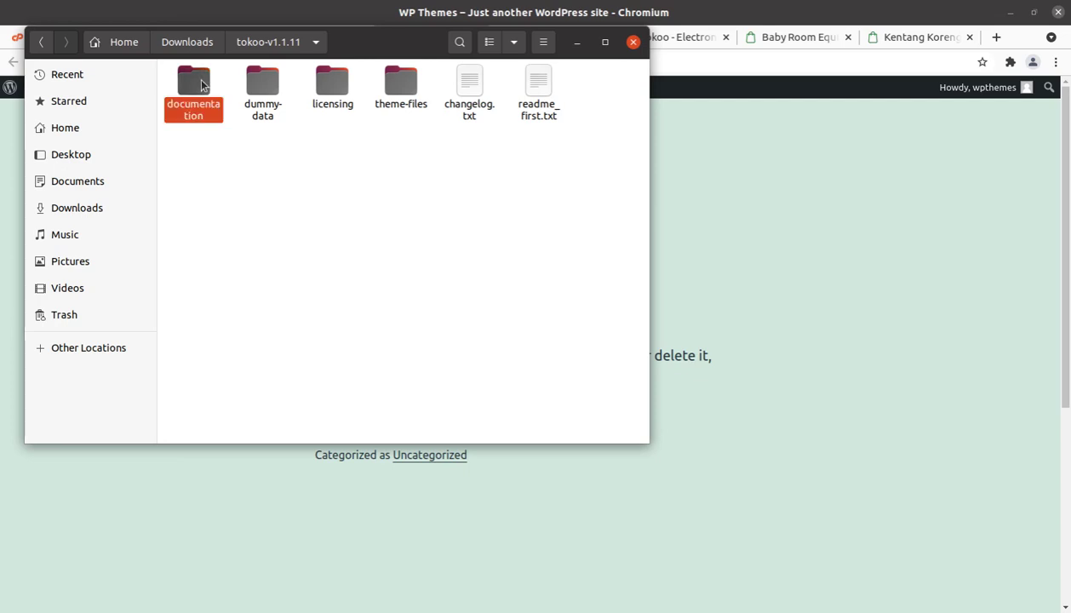
double_click(251, 86)
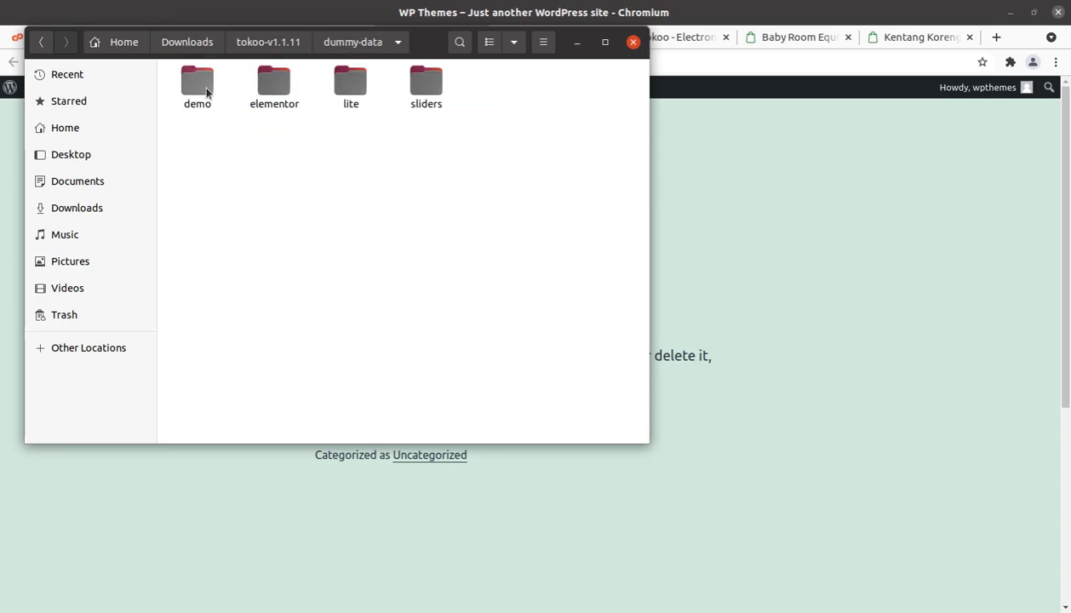
left_click(207, 92)
left_click(273, 83)
left_click(349, 83)
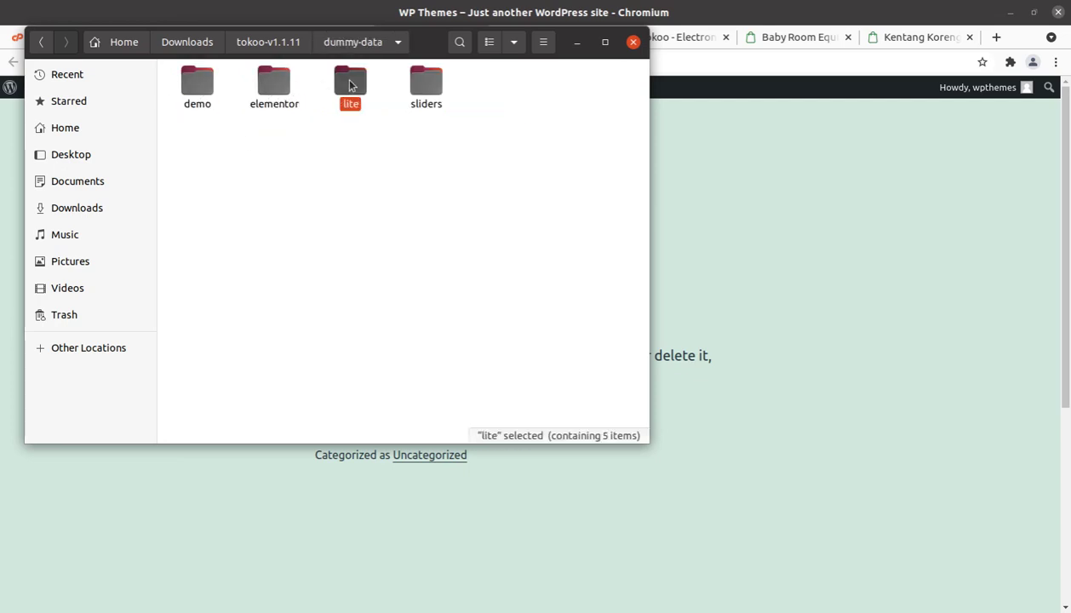
left_click(423, 81)
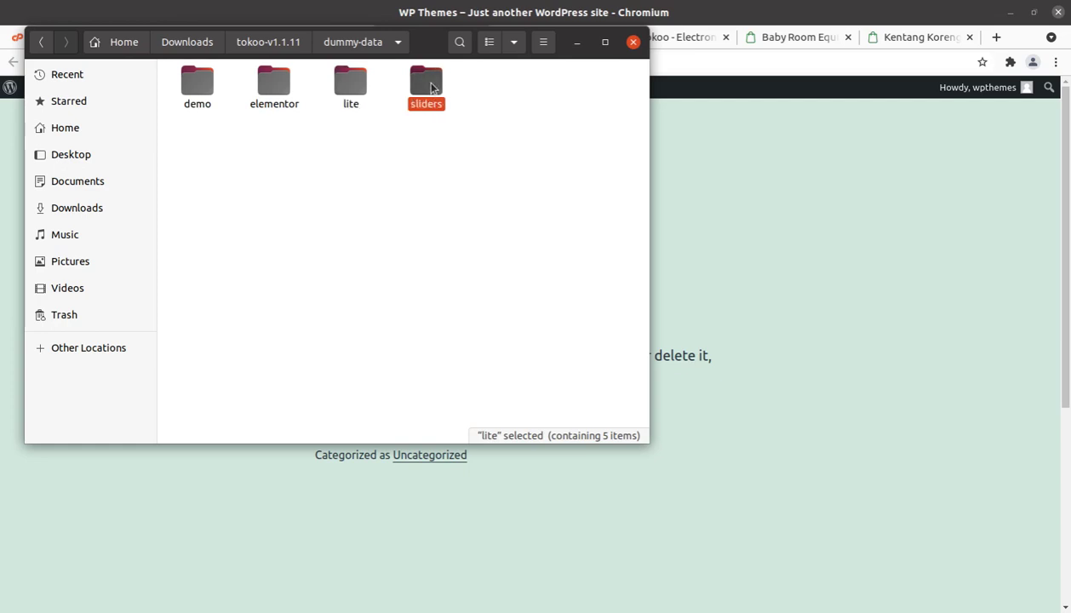
left_click(269, 44)
- Examine the licensing folder, the theme-files archives tokoo.zip and tokoo-child.zip, and the changelog and readme files in the package
left_click(332, 86)
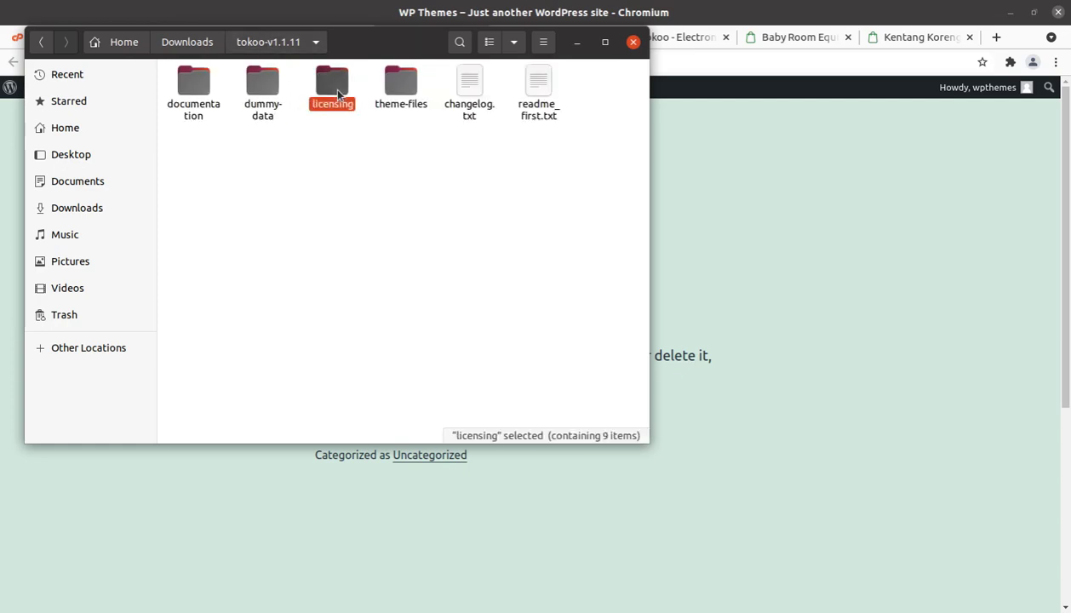
double_click(394, 92)
left_click(208, 106)
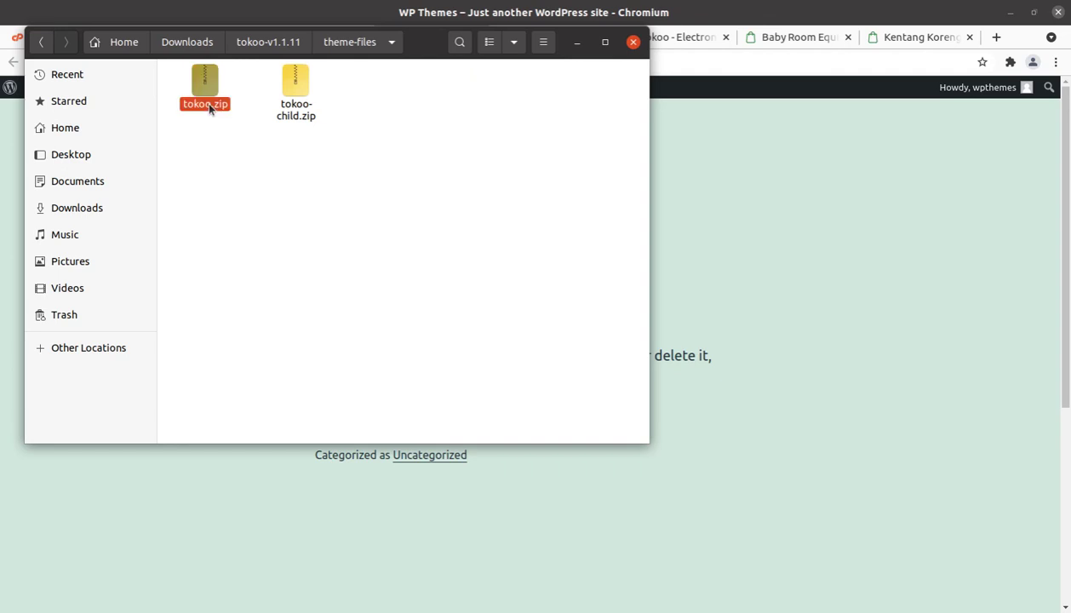
left_click(302, 106)
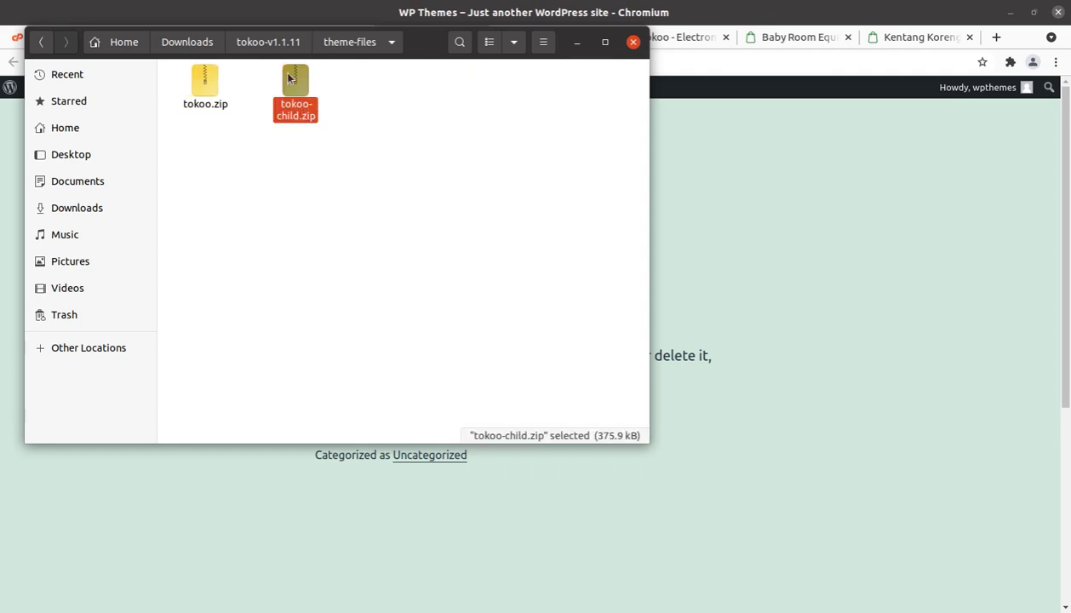
left_click(204, 104)
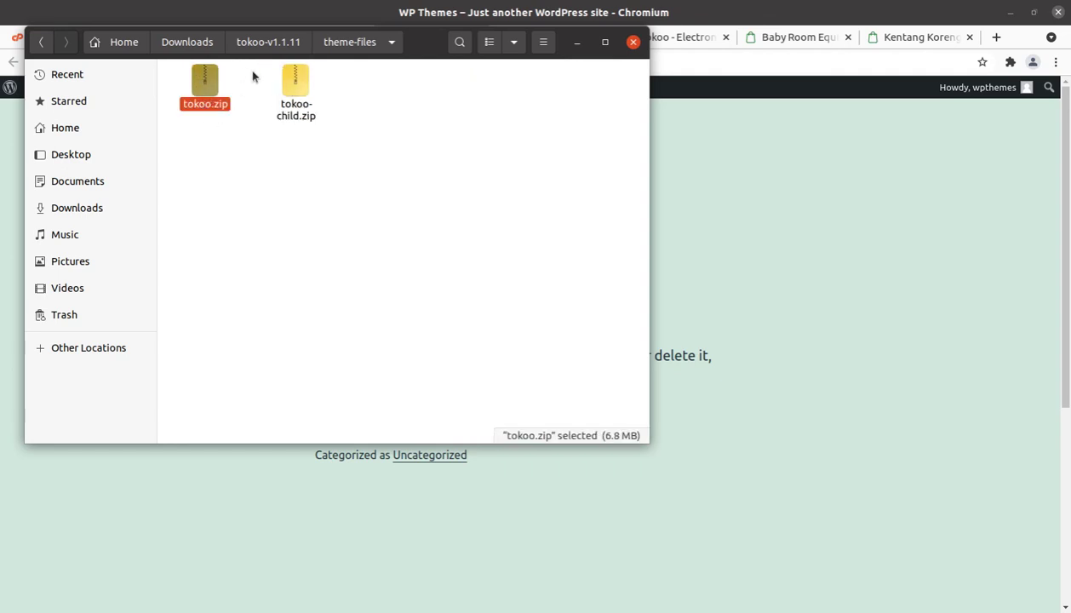
left_click(265, 42)
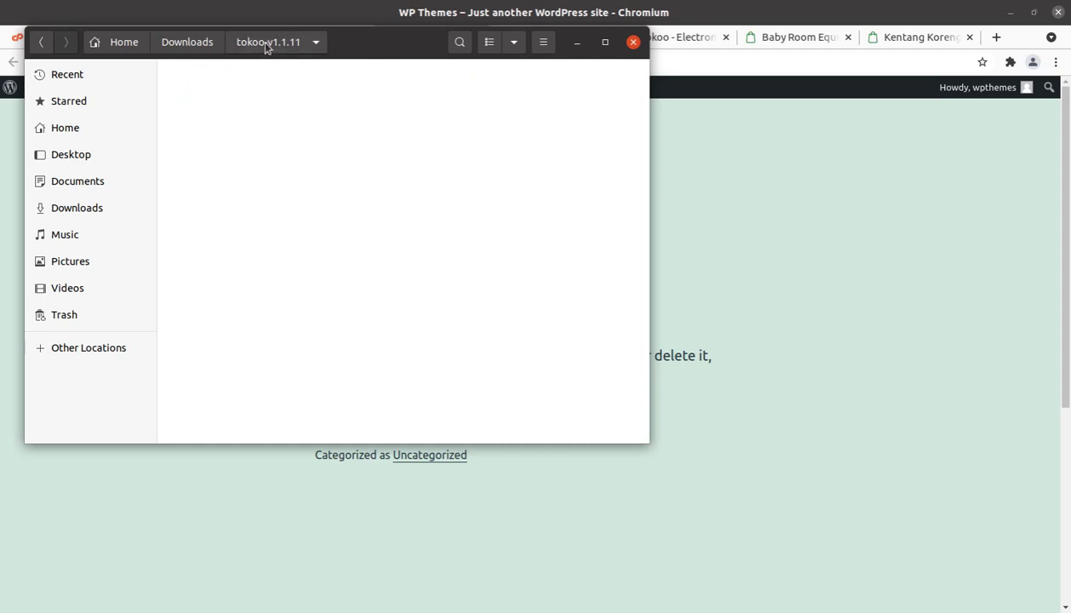
left_click(468, 94)
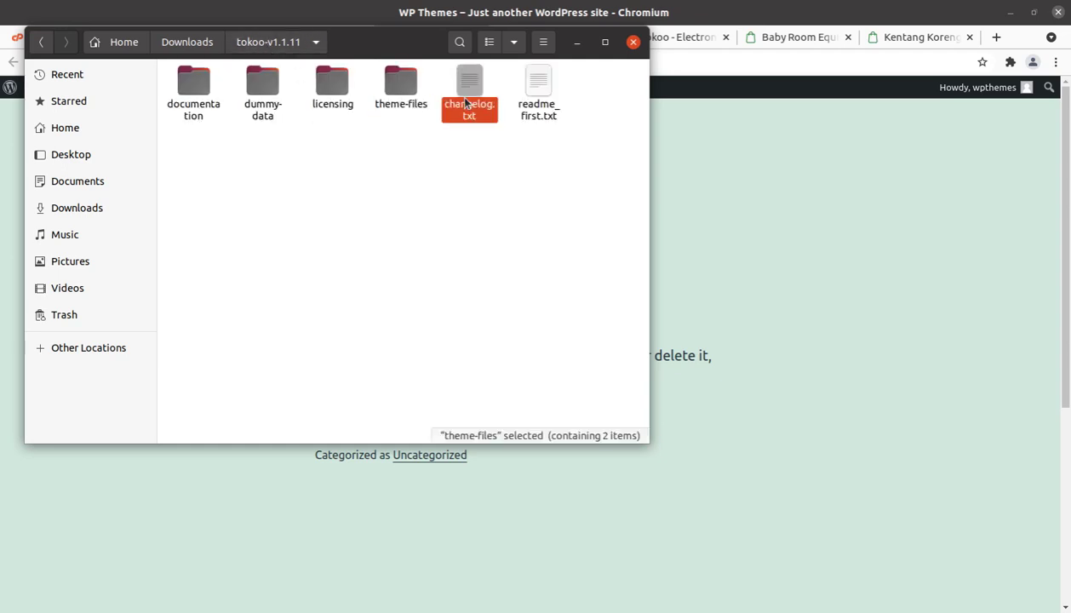
left_click(528, 95)
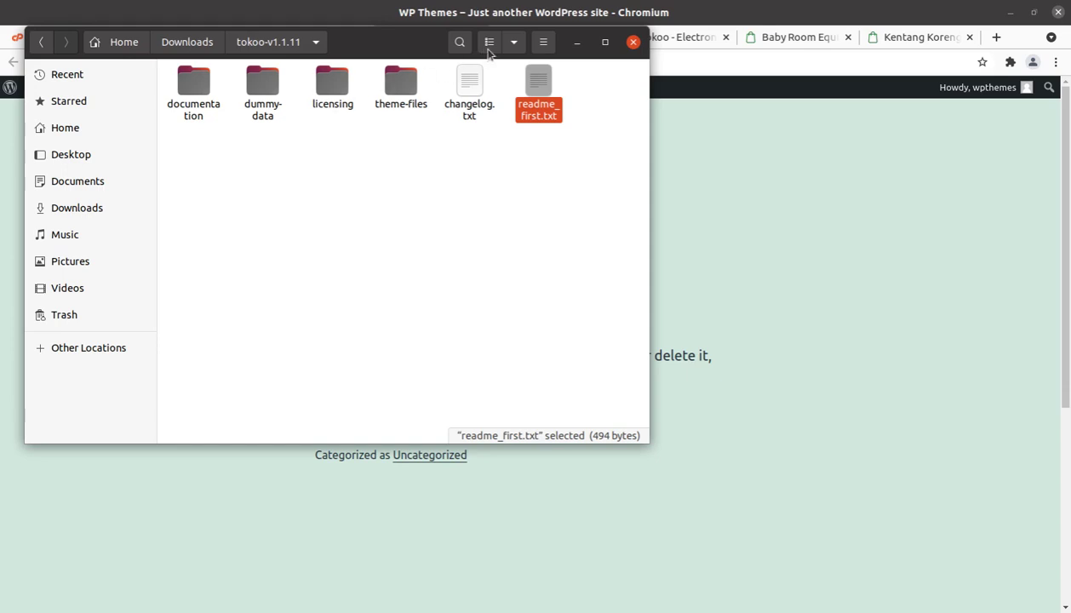
left_click(576, 42)
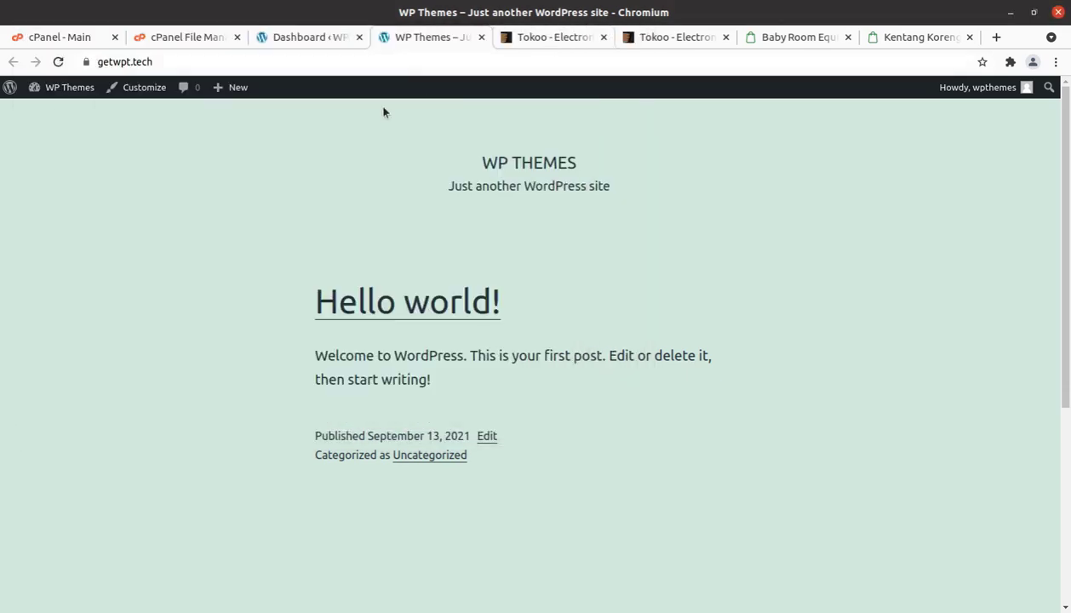
- Switch to the WordPress dashboard and open the theme upload form for adding a new theme
left_click(314, 40)
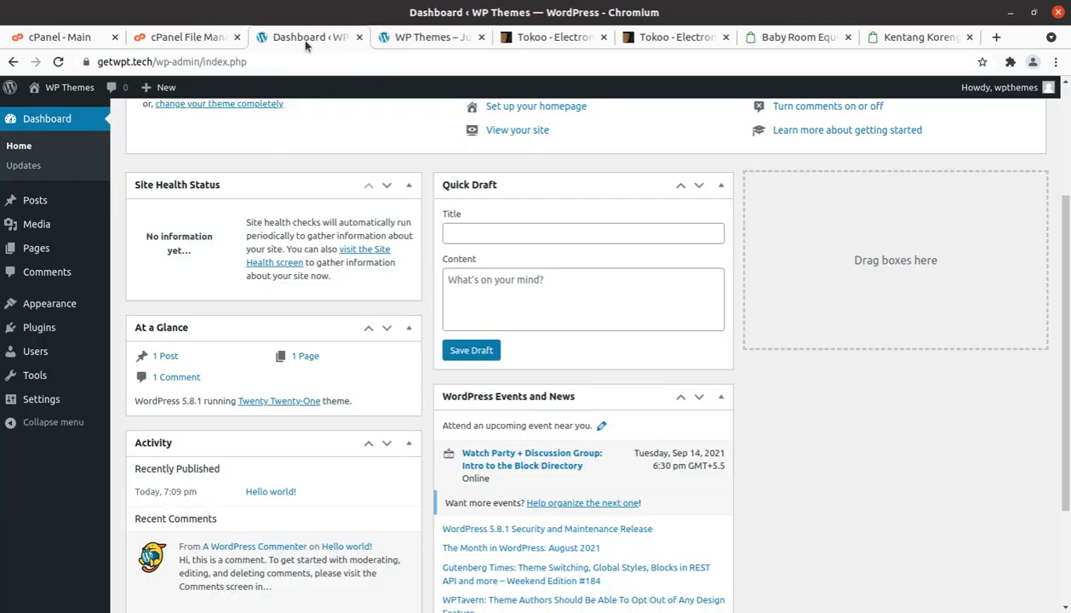
mouse_move(79, 306)
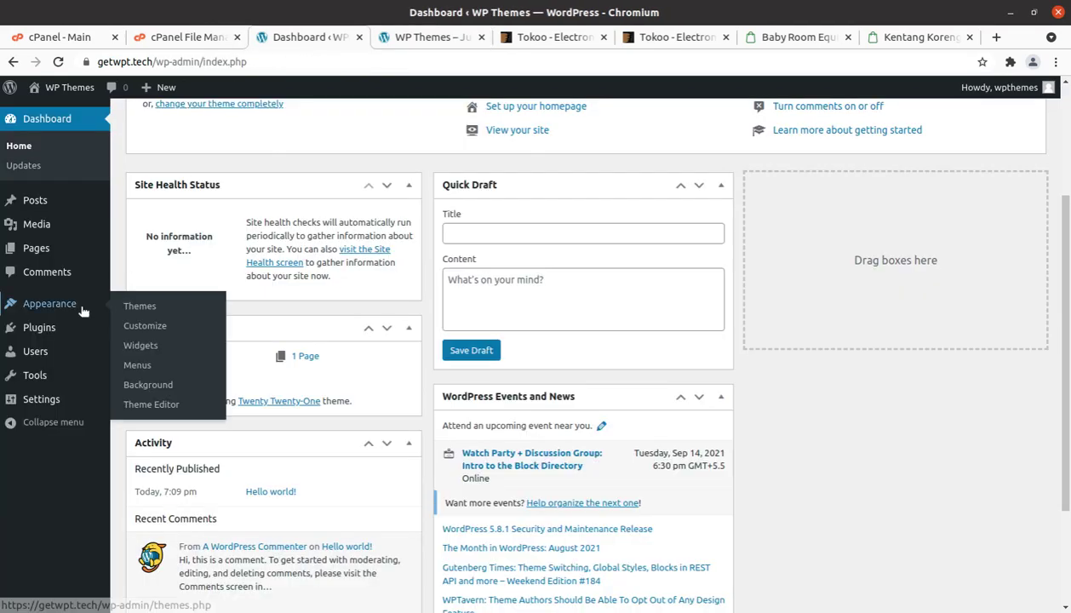
left_click(138, 309)
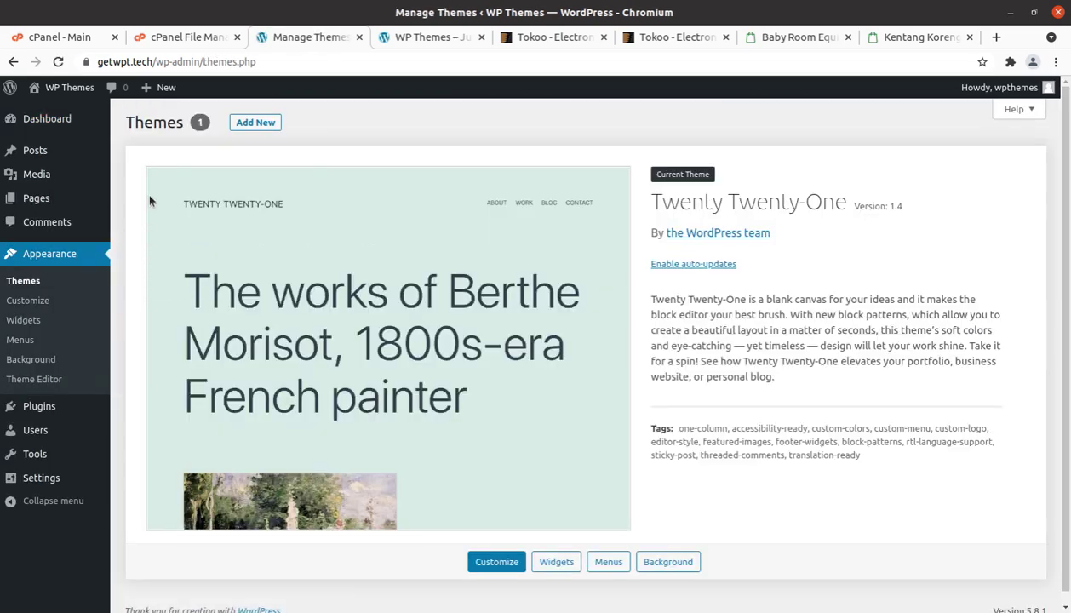
left_click(261, 126)
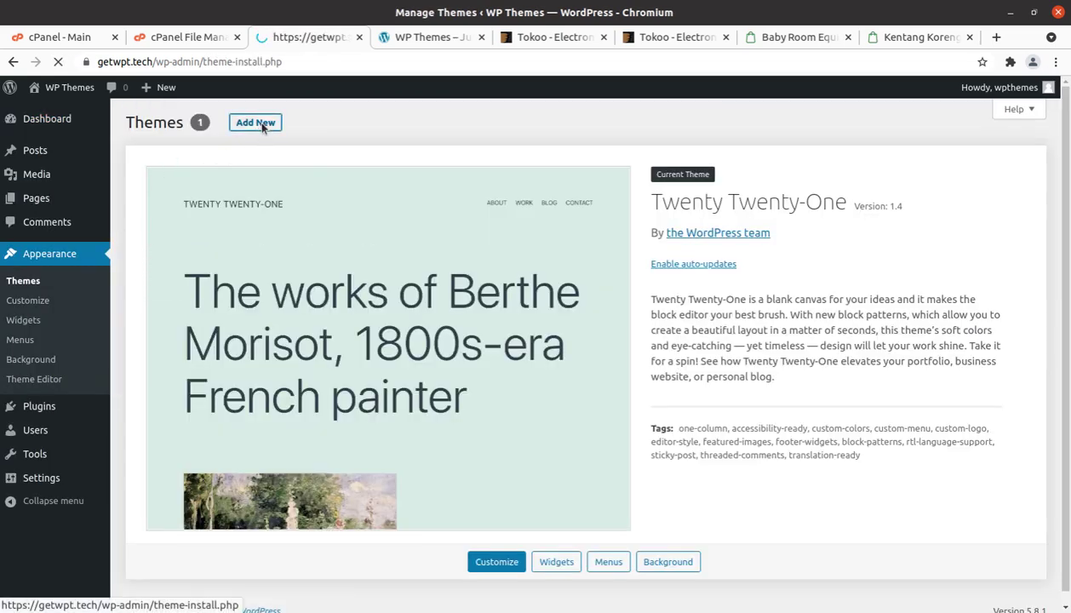
left_click(263, 124)
left_click(477, 249)
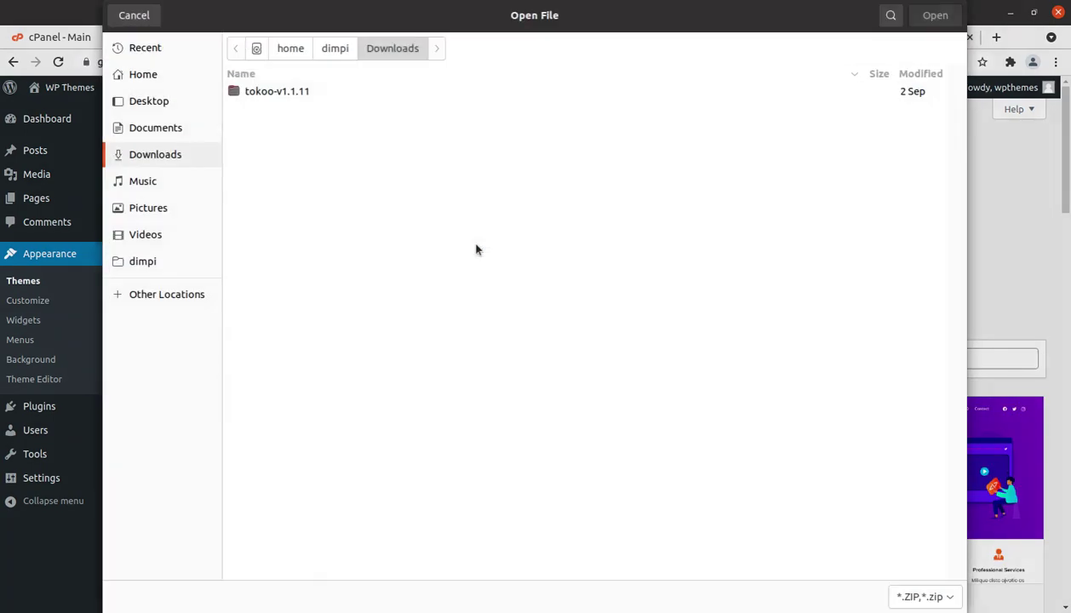
double_click(304, 95)
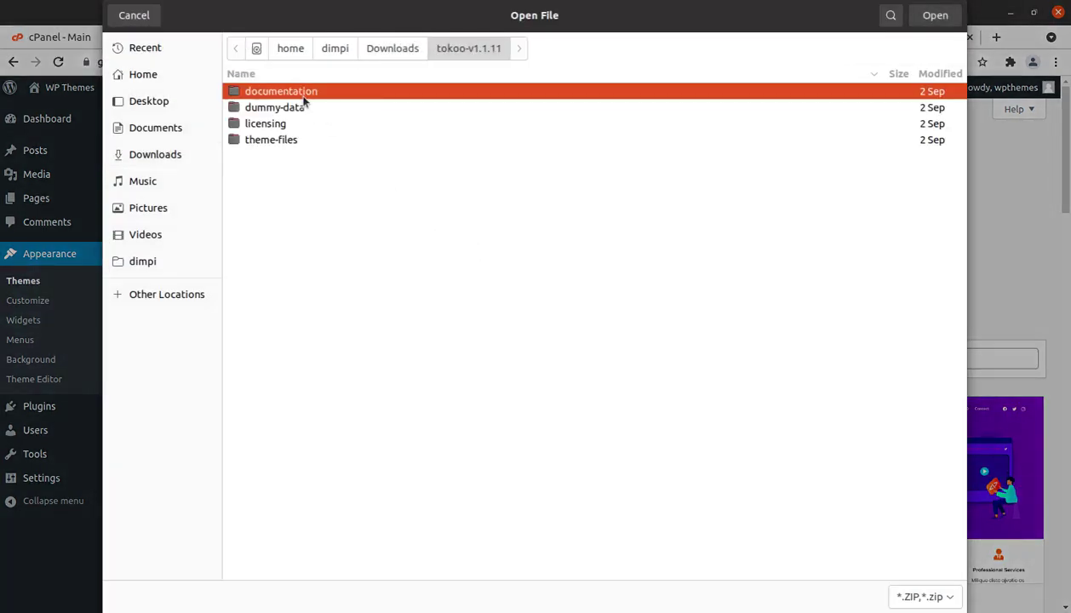
double_click(290, 141)
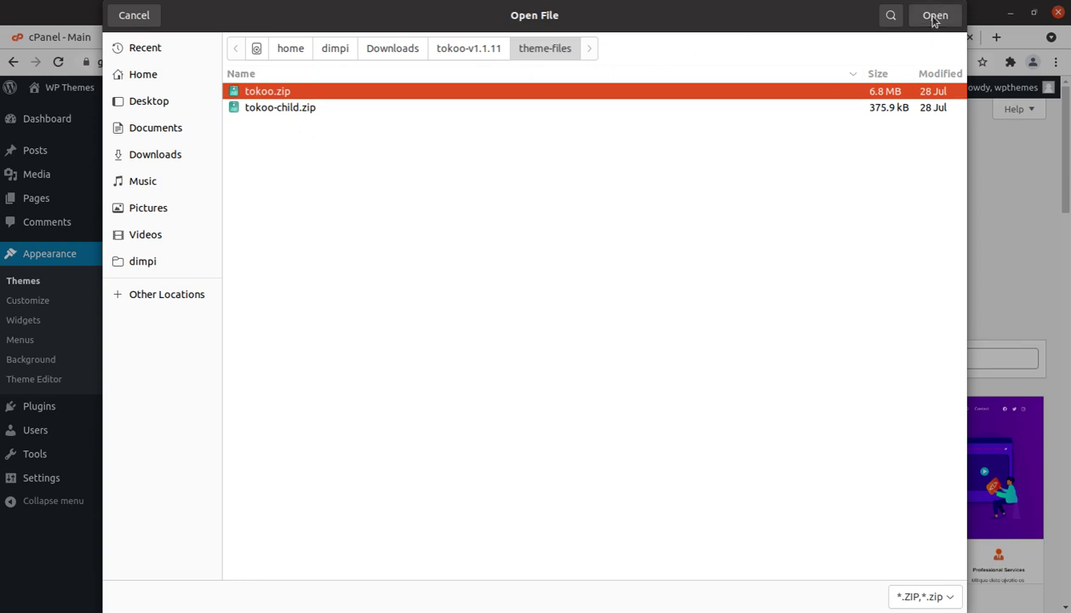
left_click(134, 17)
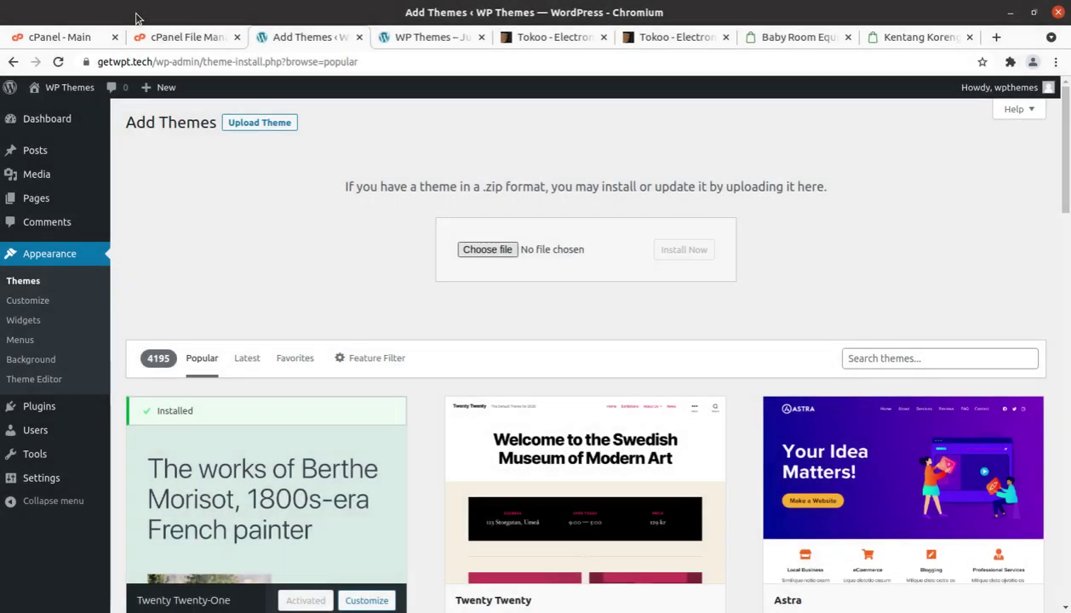
- Switch to the cPanel File Manager and upload tokoo.zip from the tokoo-v1.1.11 theme-files folder to the site's wp-content/themes directory
left_click(201, 38)
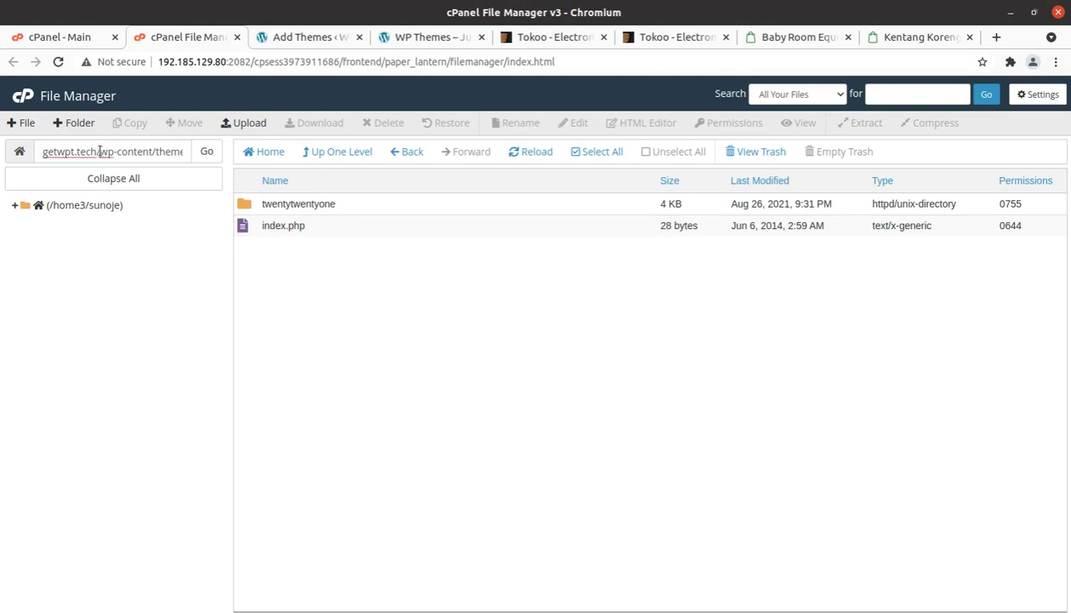
left_click_drag(100, 151, 208, 150)
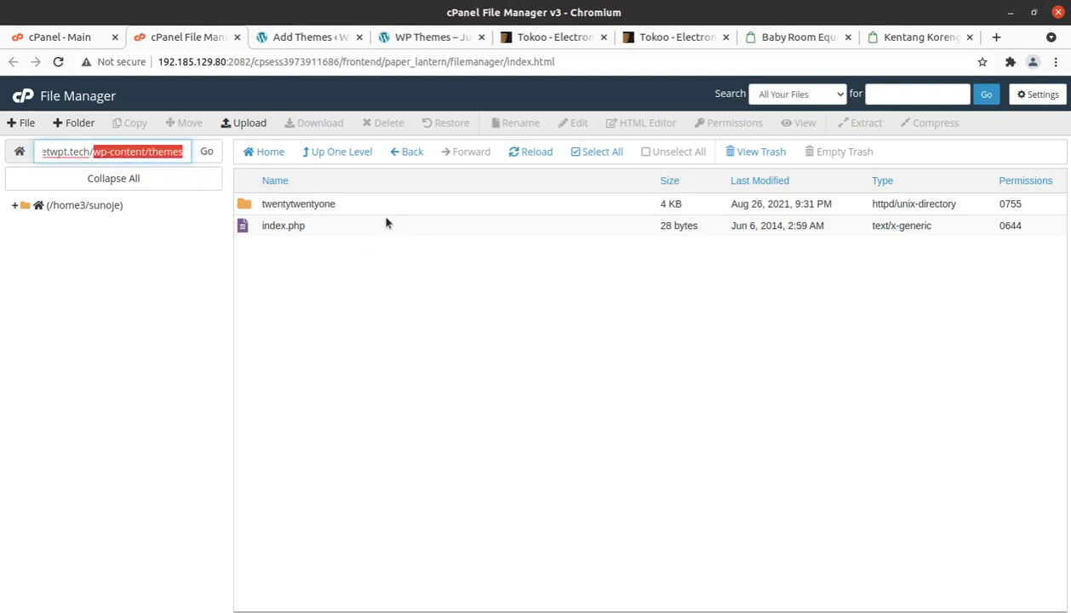
left_click(257, 129)
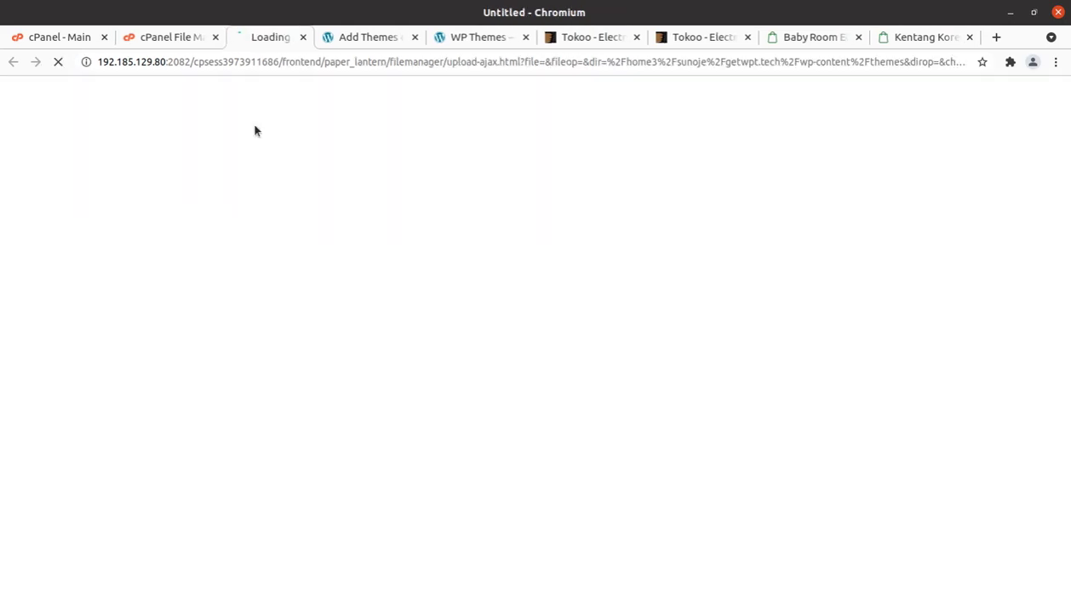
left_click(503, 320)
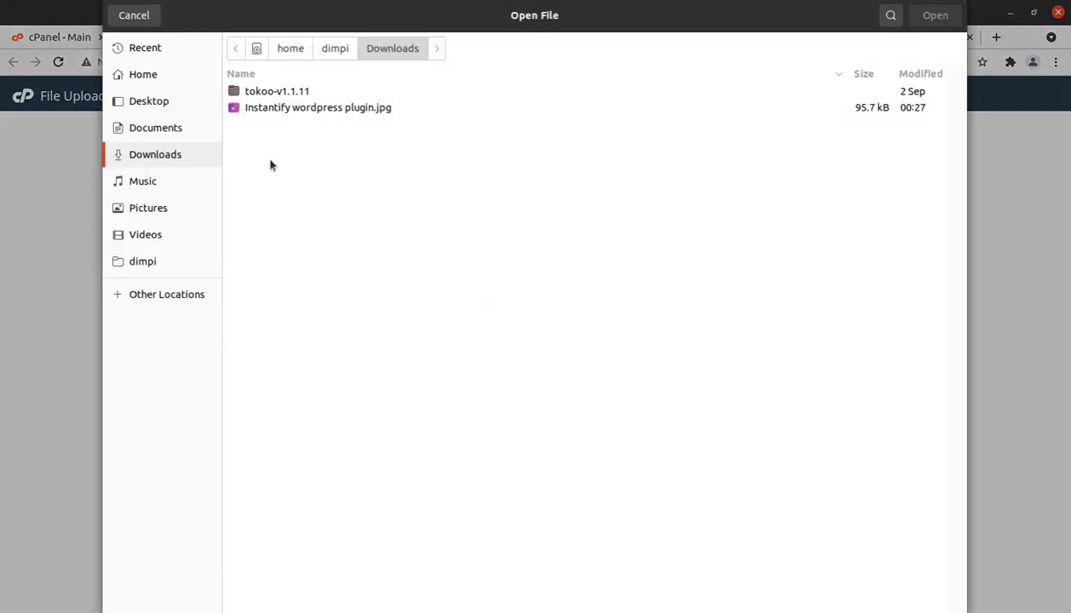
double_click(264, 95)
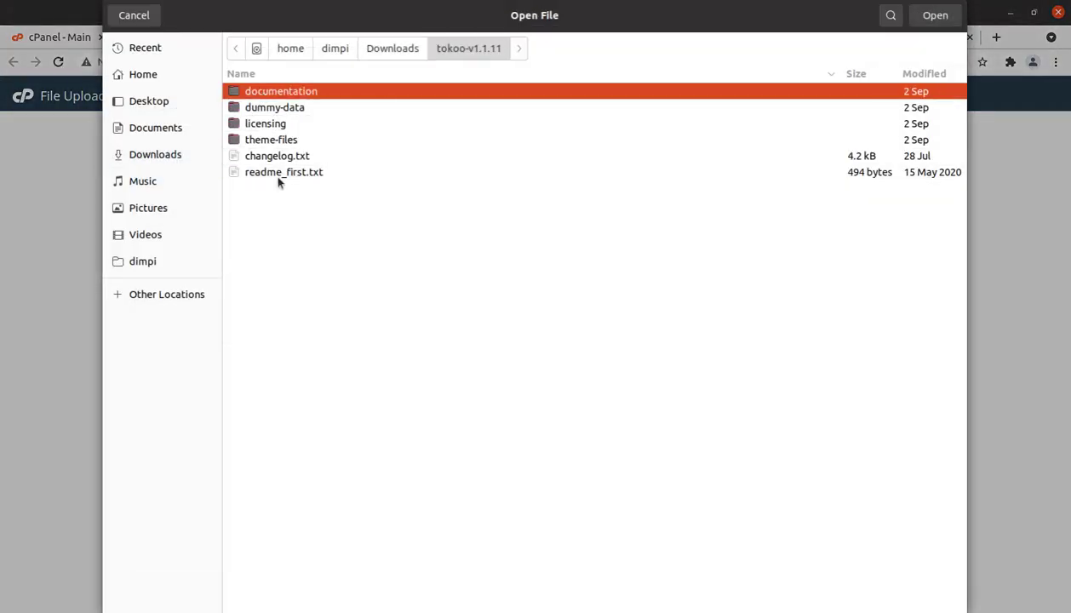
double_click(283, 142)
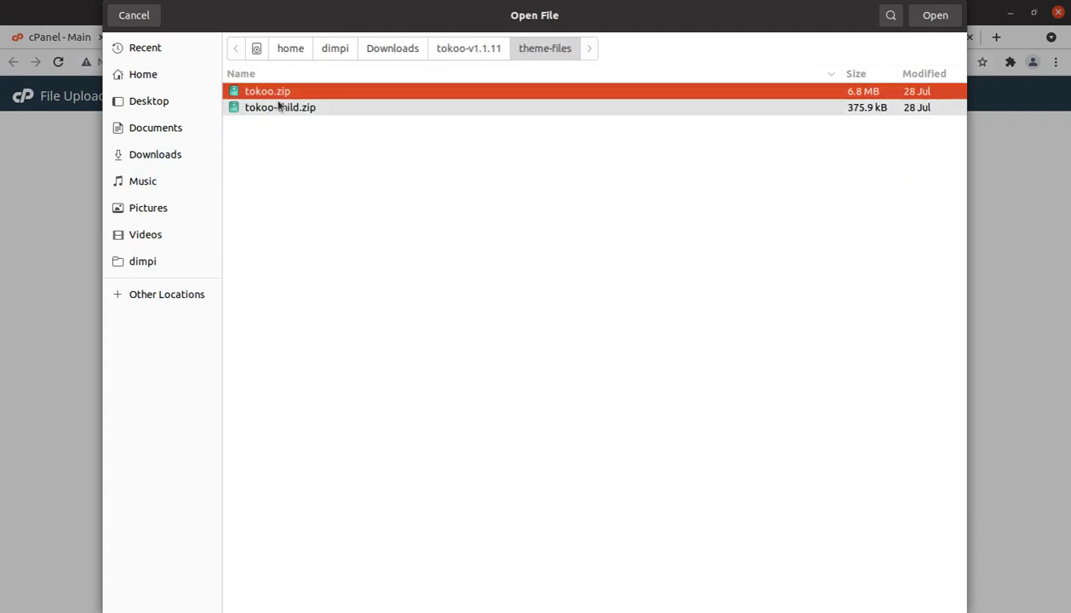
left_click(935, 15)
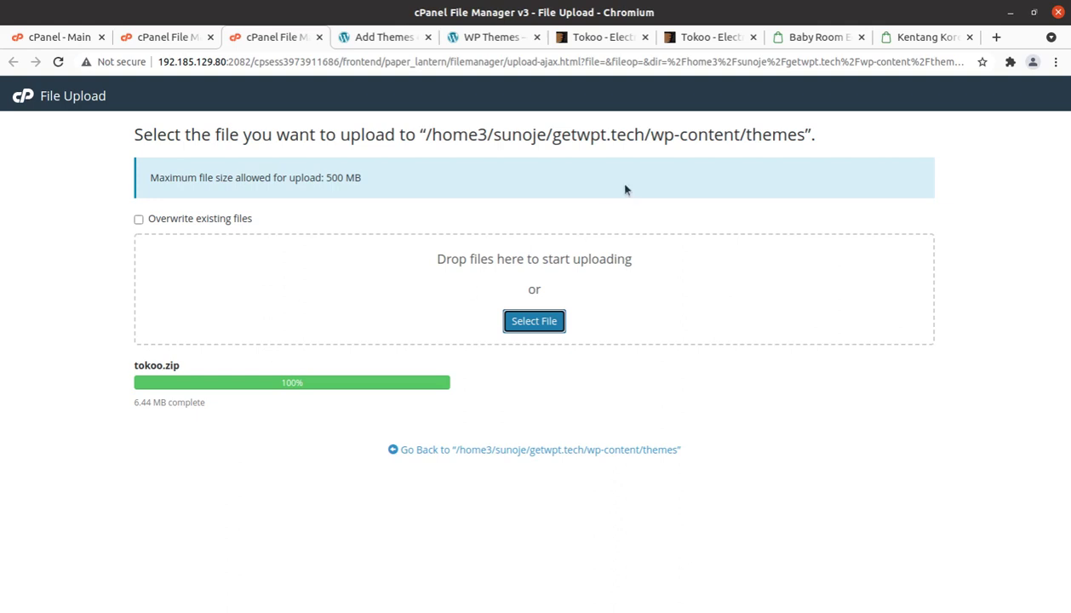
- View the Tokoo demo's Baby Room Equipment category, the Kentang Koreng French Fries 2000 product page and the store's navigation menus
left_click(788, 38)
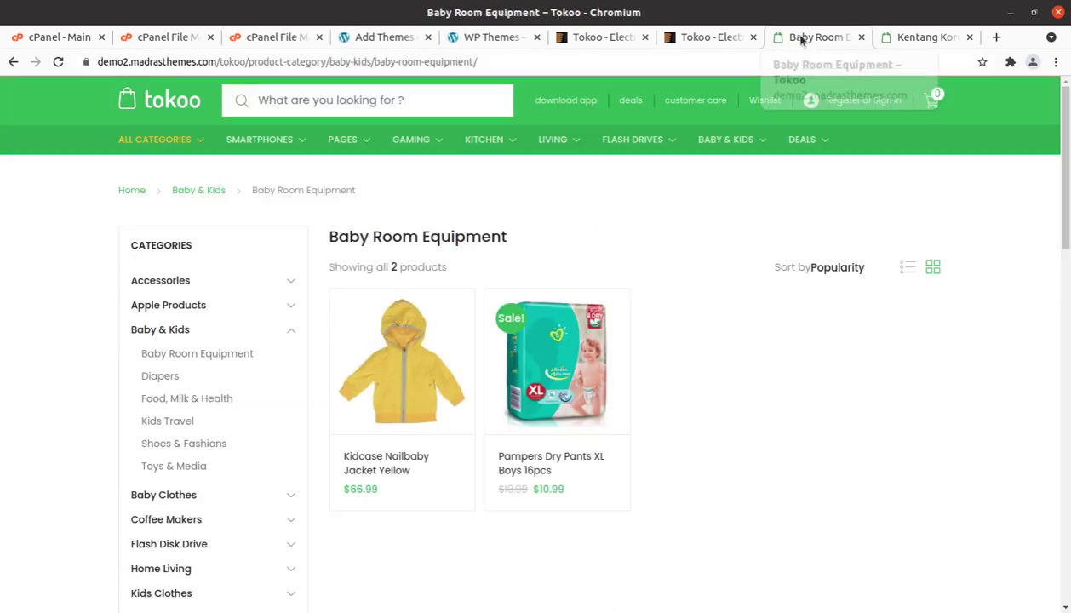
left_click(886, 38)
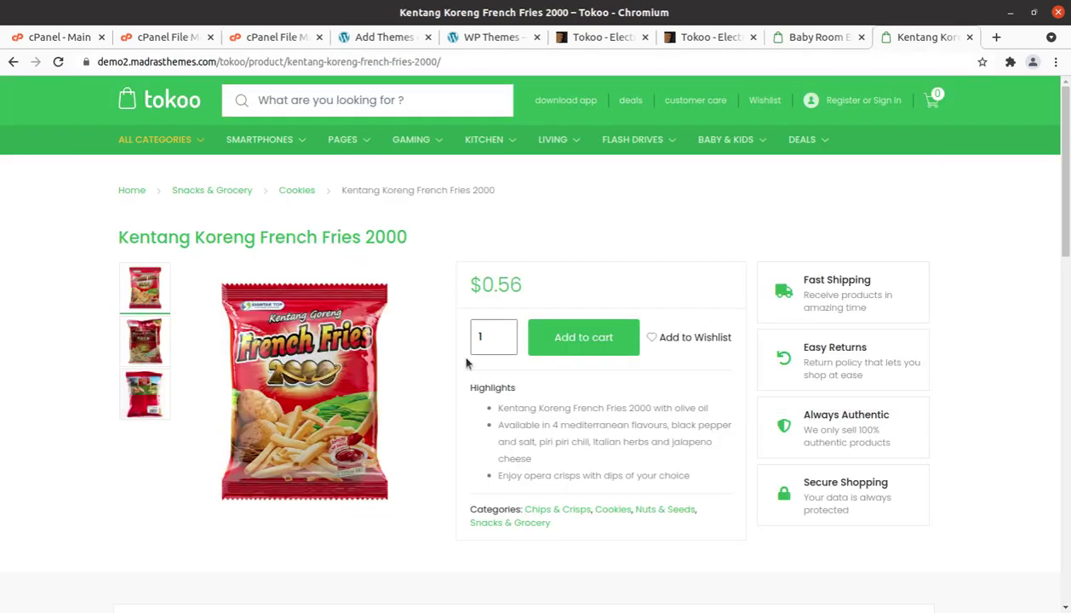
mouse_move(364, 145)
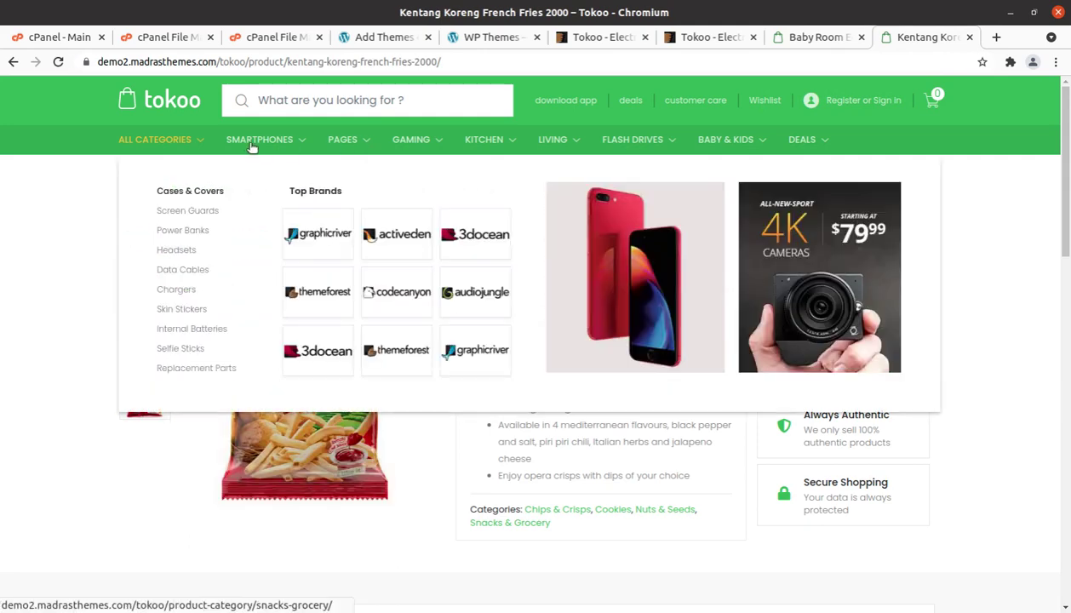
- Browse the demo store from all categories through Baby & Kids and Baby Room Equipment to the Pampers Dry Pants XL product
mouse_move(177, 145)
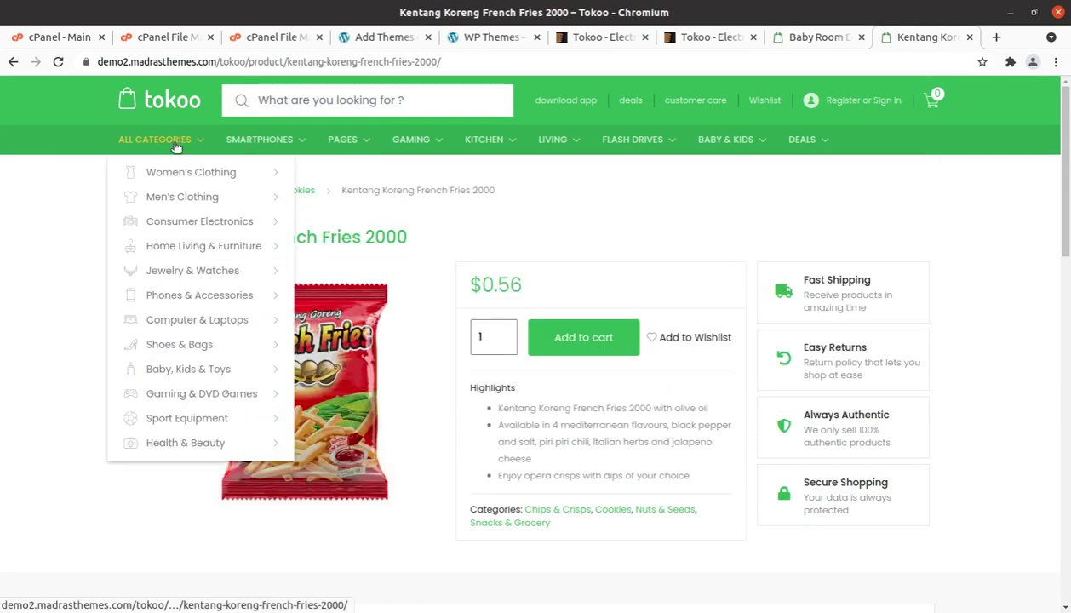
left_click(168, 176)
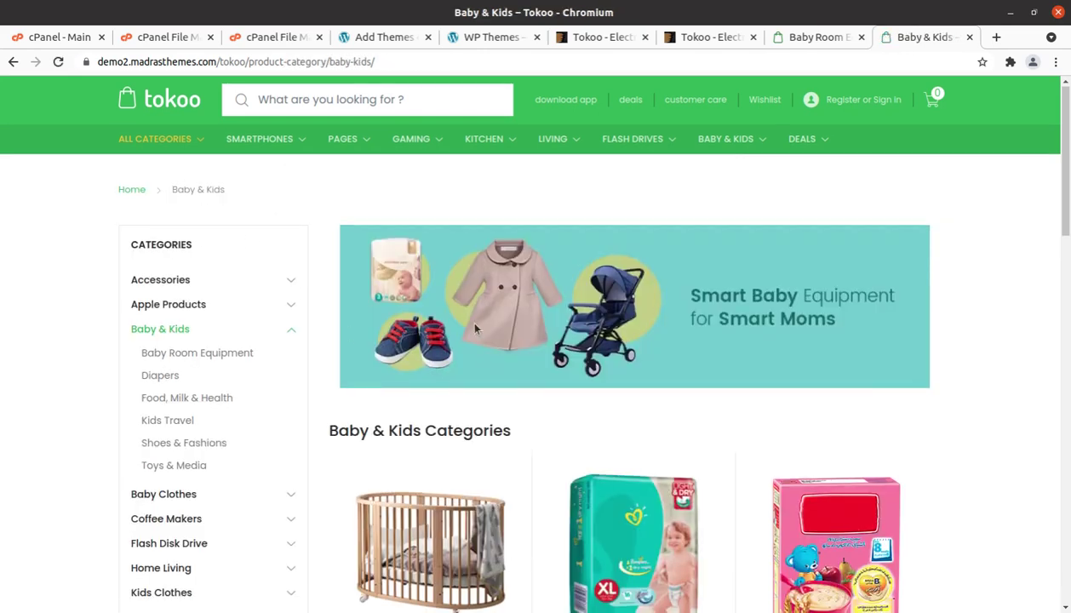
scroll(474, 328, "down", 3)
left_click(451, 356)
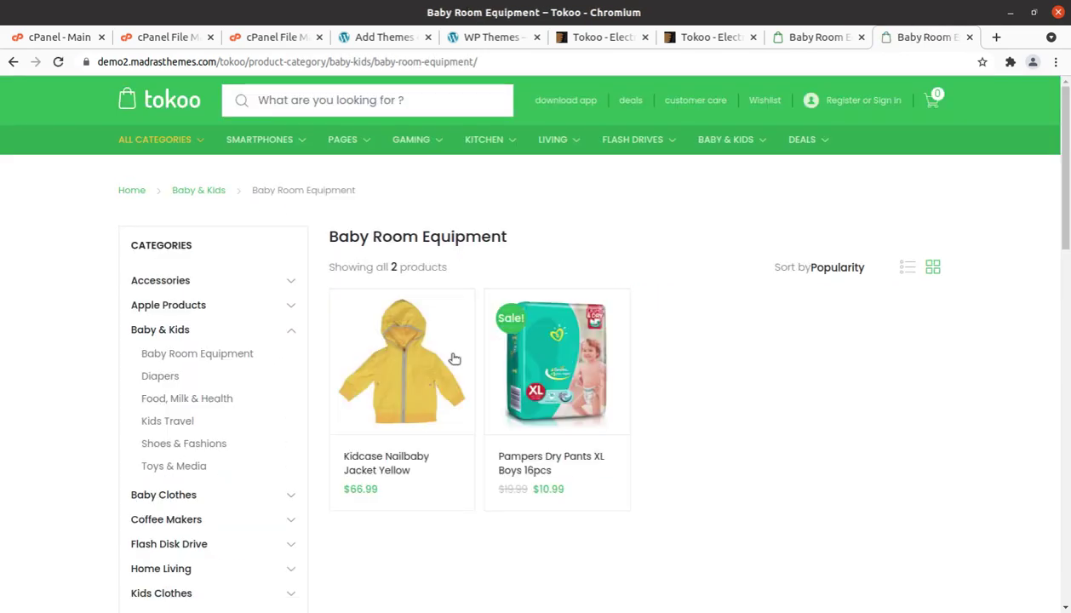
left_click(564, 371)
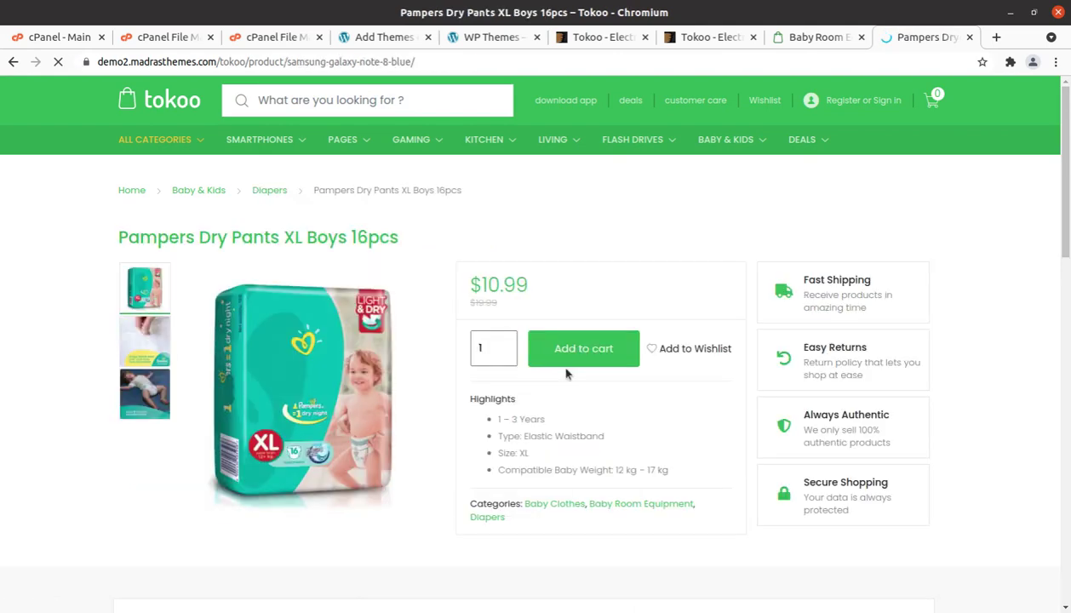
- View the PS 4 Game MXGP2 Motocross and Fujifilm x A10 Mirrorless camera product pages through the demo store's related products
scroll(568, 372, "down", 7)
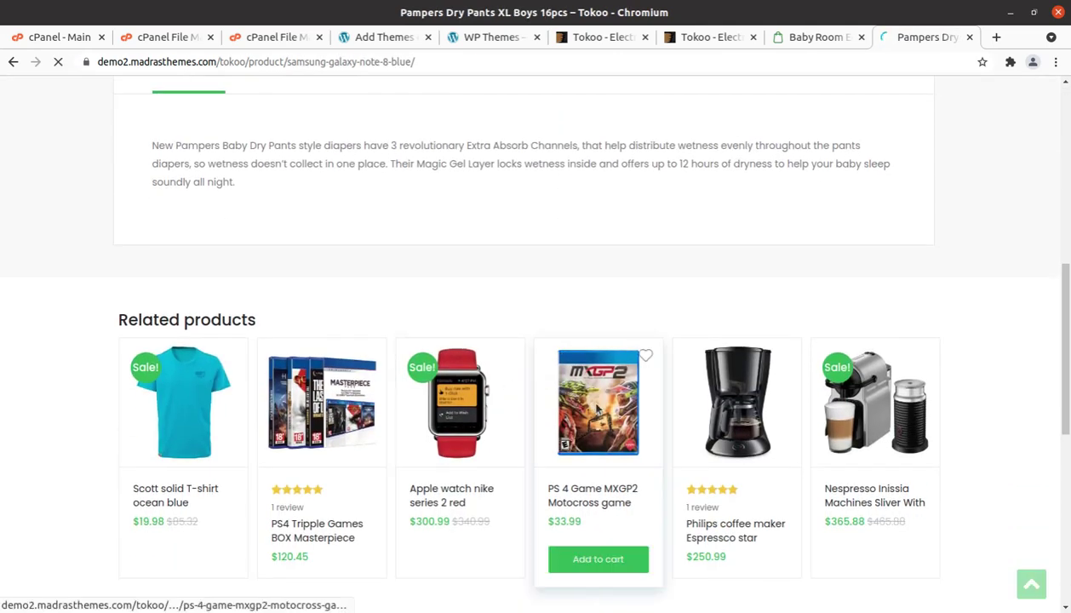
left_click(598, 408)
scroll(724, 363, "down", 6)
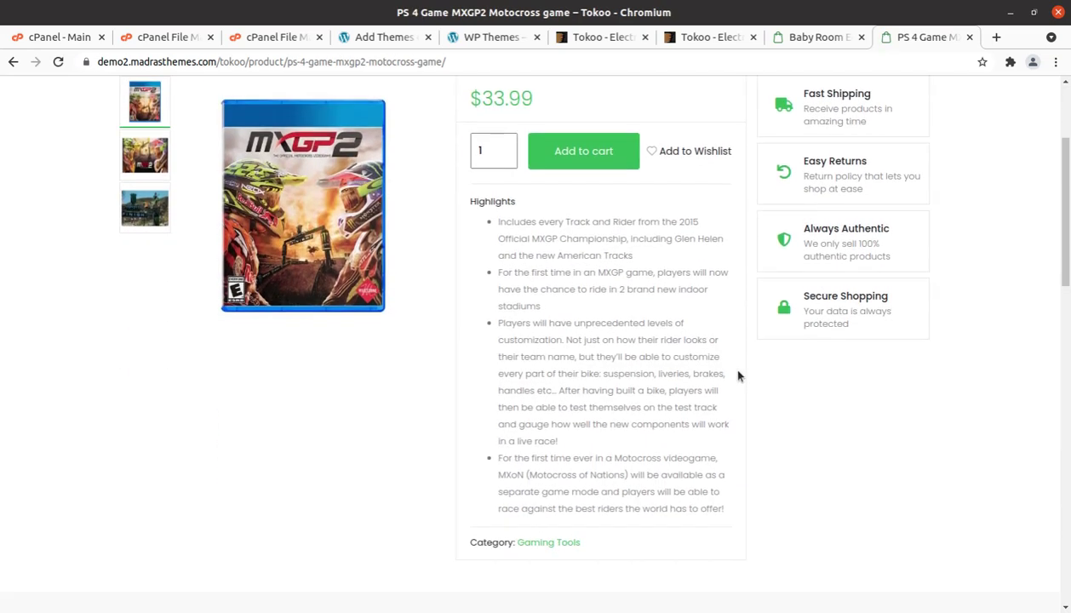
scroll(557, 347, "down", 5)
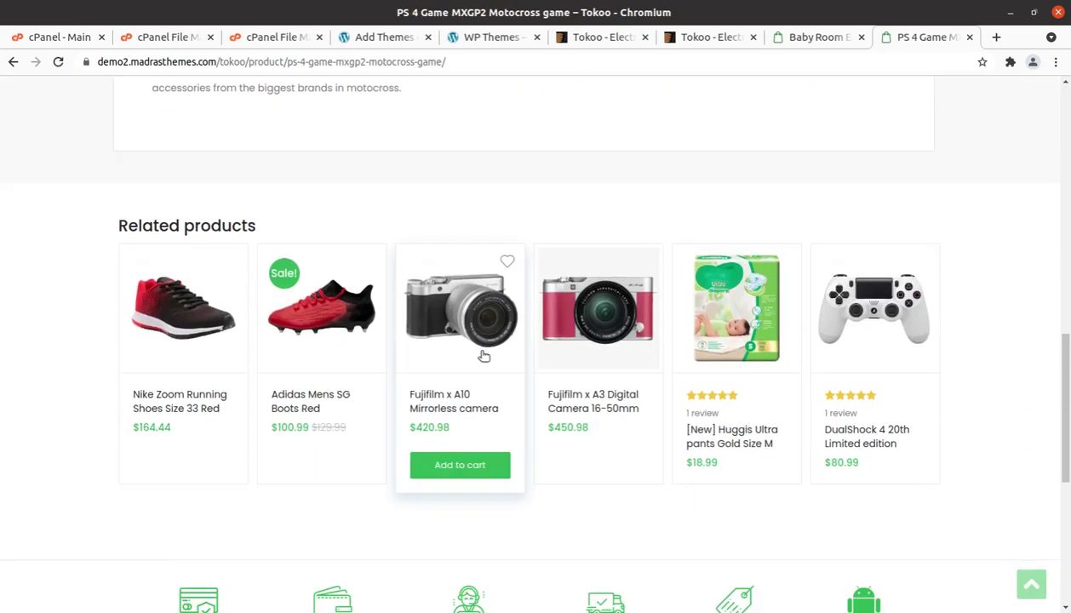
left_click(460, 321)
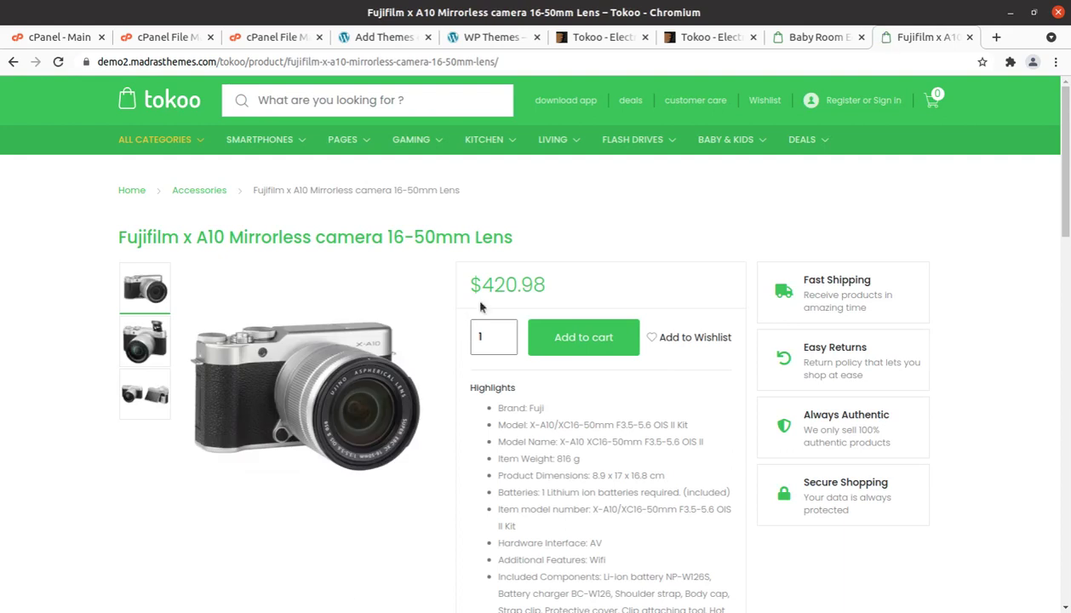
mouse_move(441, 154)
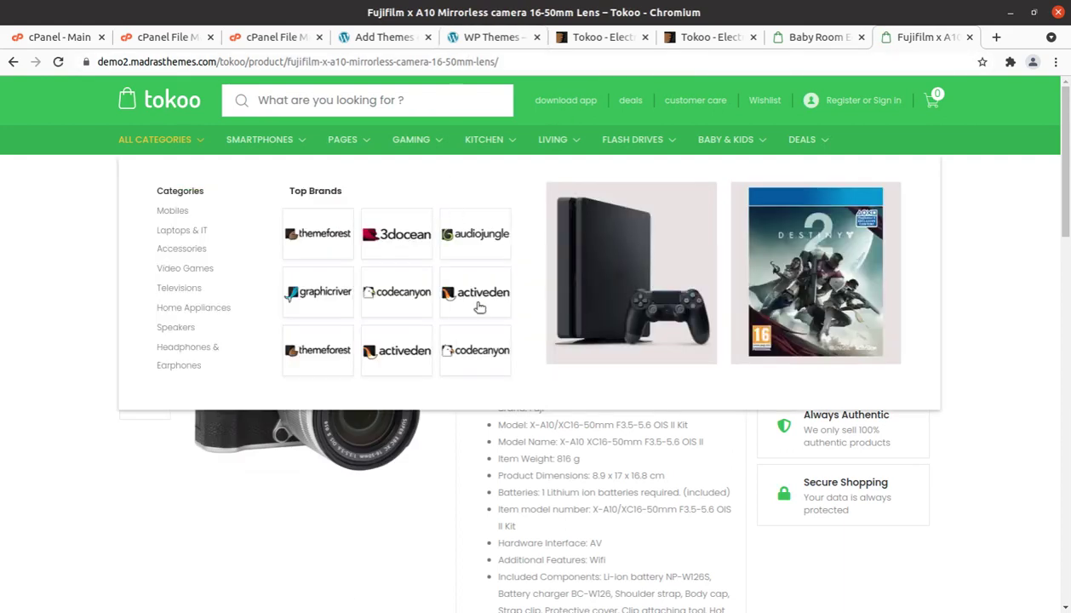
scroll(343, 536, "down", 3)
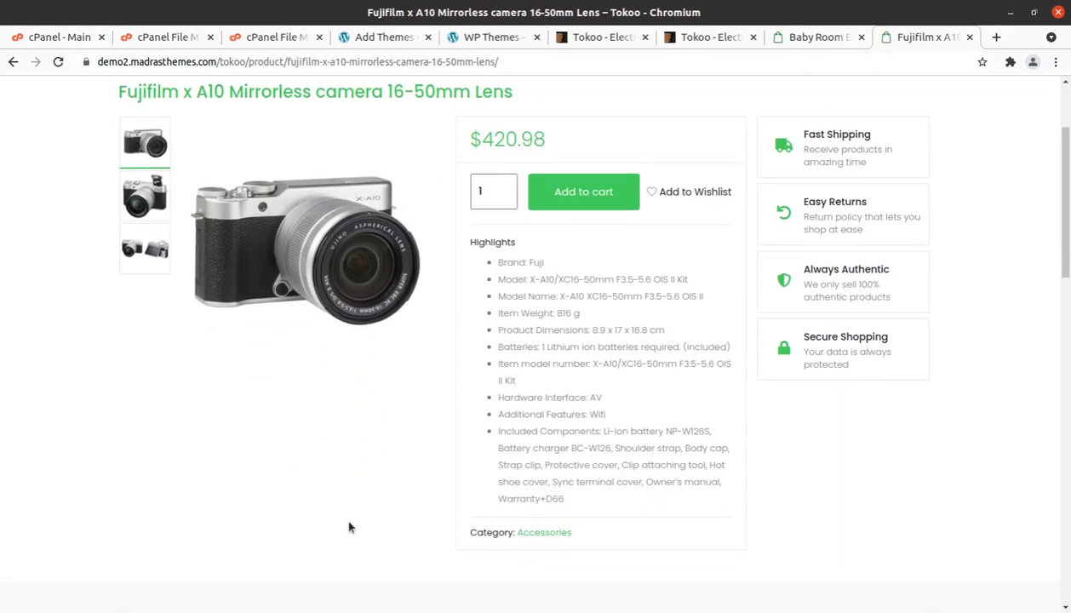
scroll(442, 333, "up", 3)
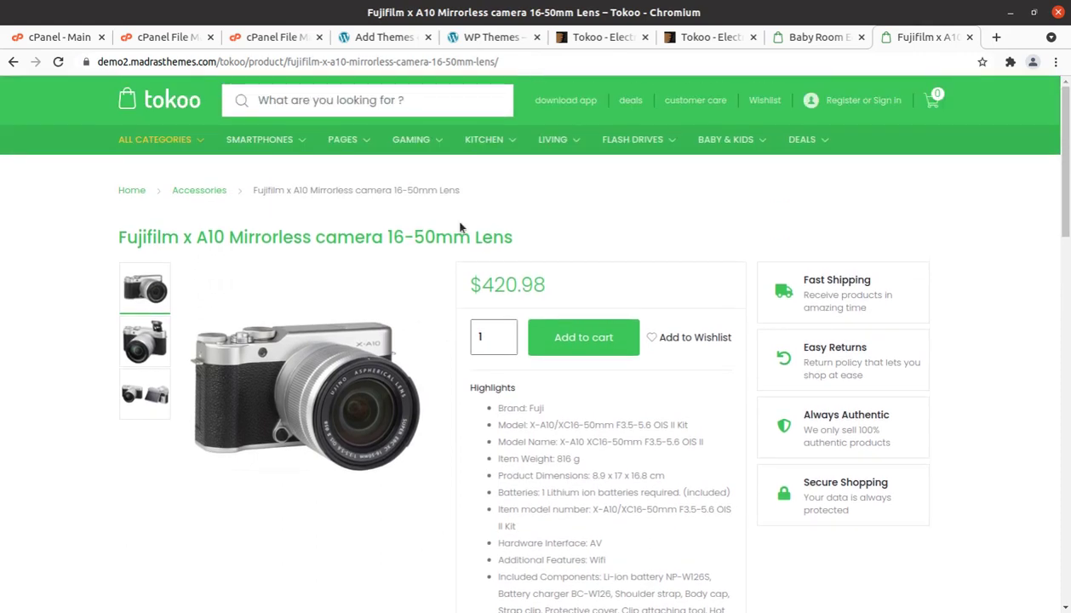
- Switch to the cPanel upload page, check the tokoo.zip upload progress and close that page
left_click(272, 37)
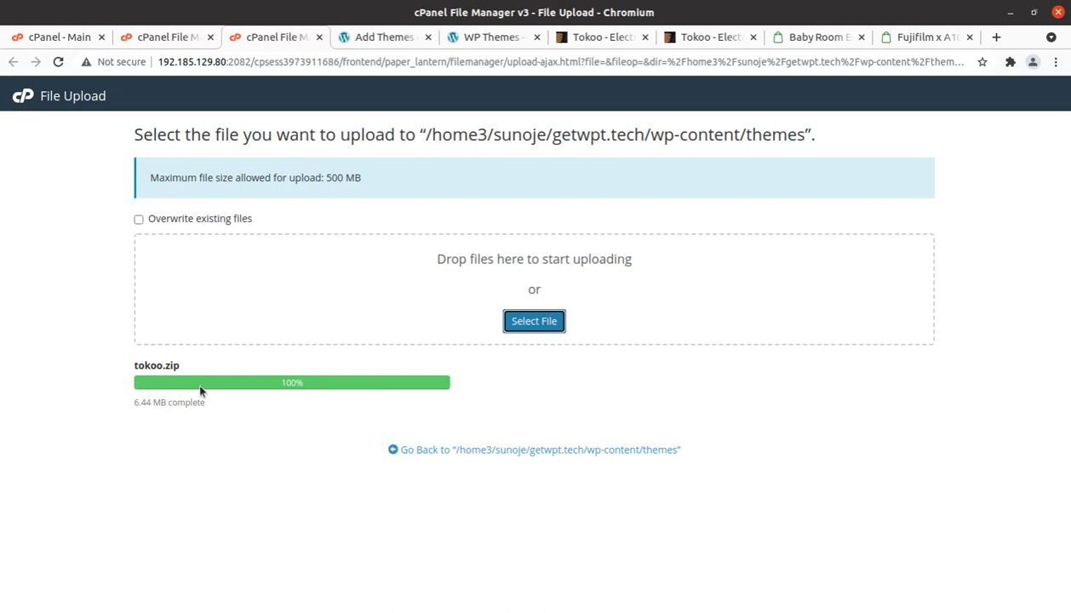
left_click(275, 373)
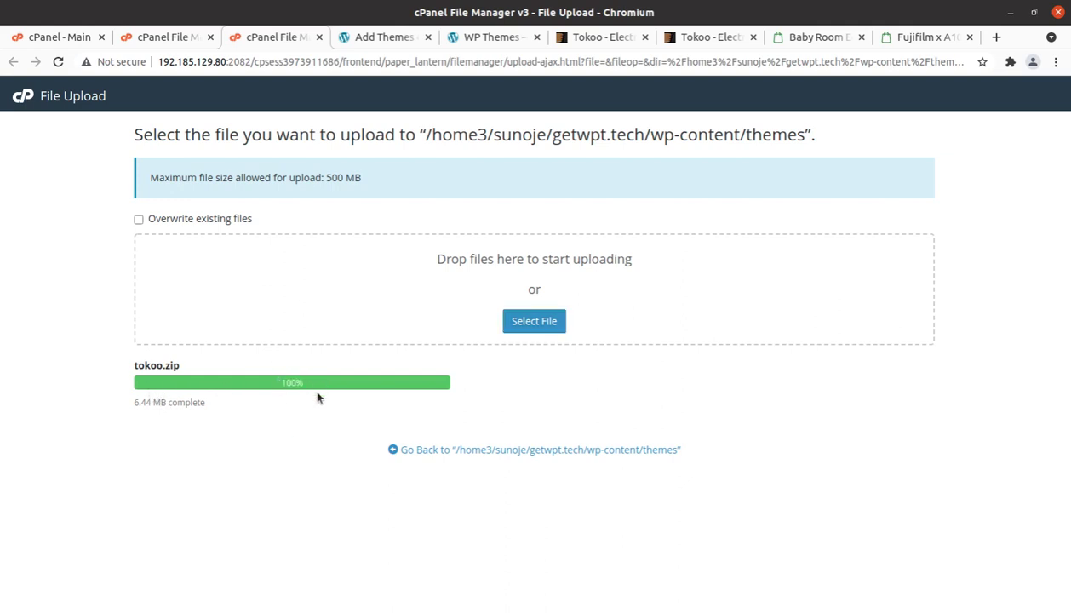
key("ctrl+w")
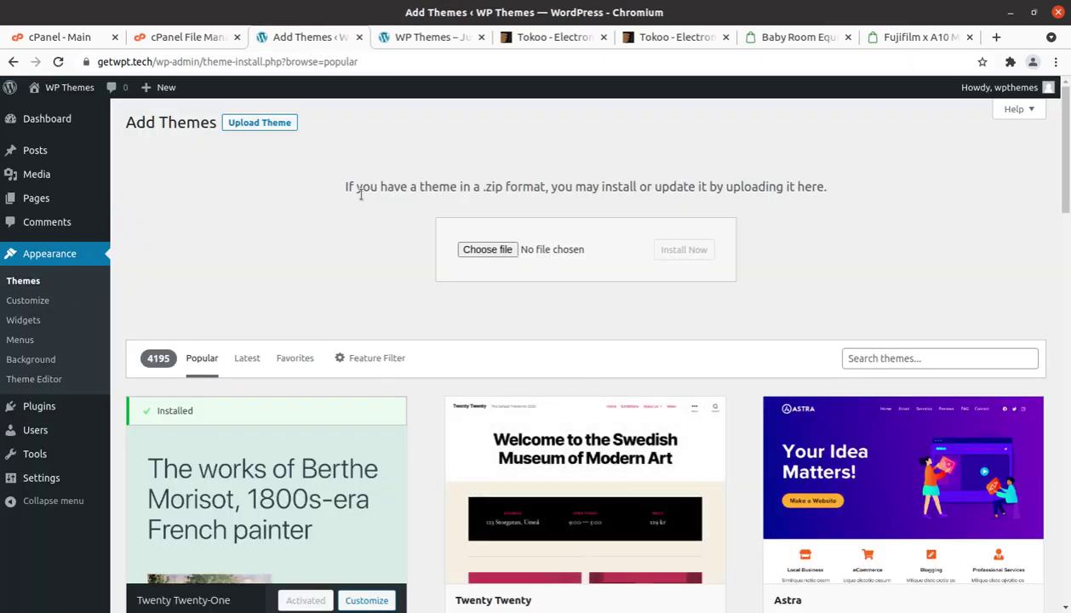
- Switch to the cPanel File Manager, extract tokoo.zip into /getwpt.tech/wp-content/themes and reload the file listing
left_click(208, 38)
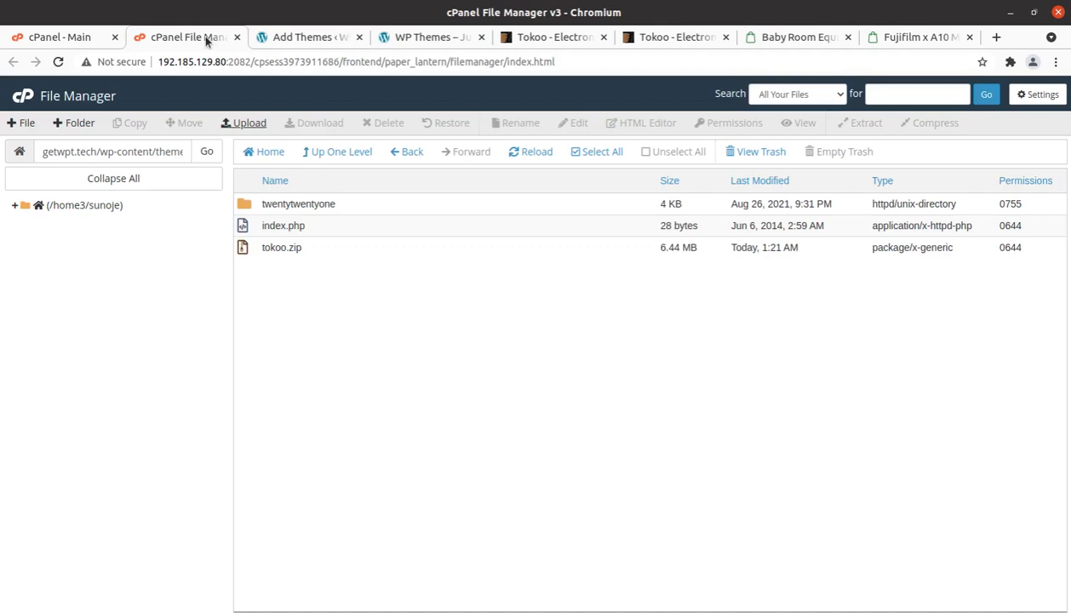
left_click(320, 249)
right_click(320, 249)
left_click(353, 402)
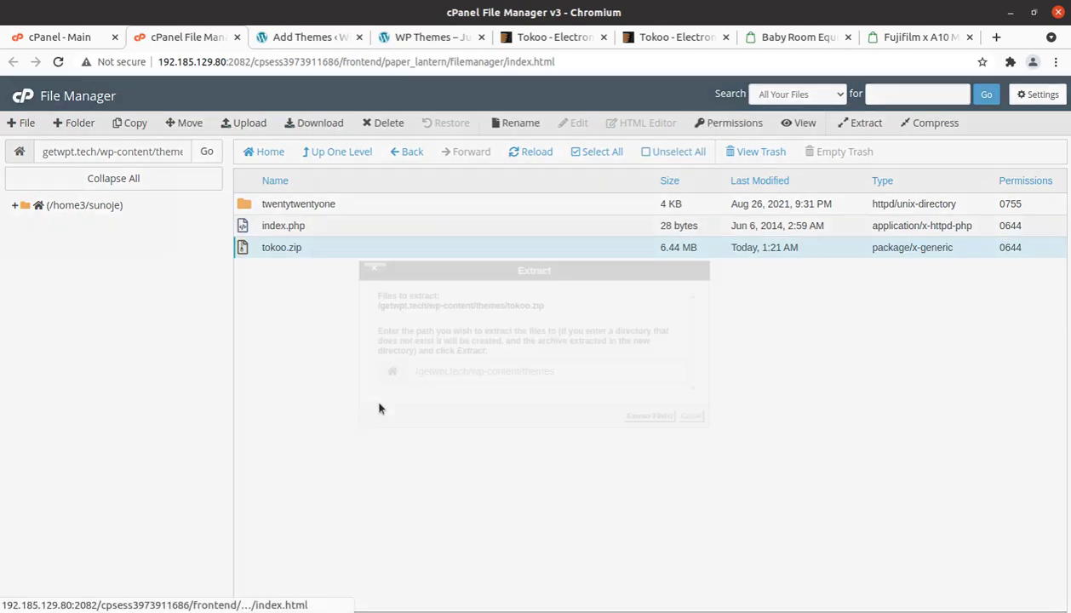
left_click(644, 415)
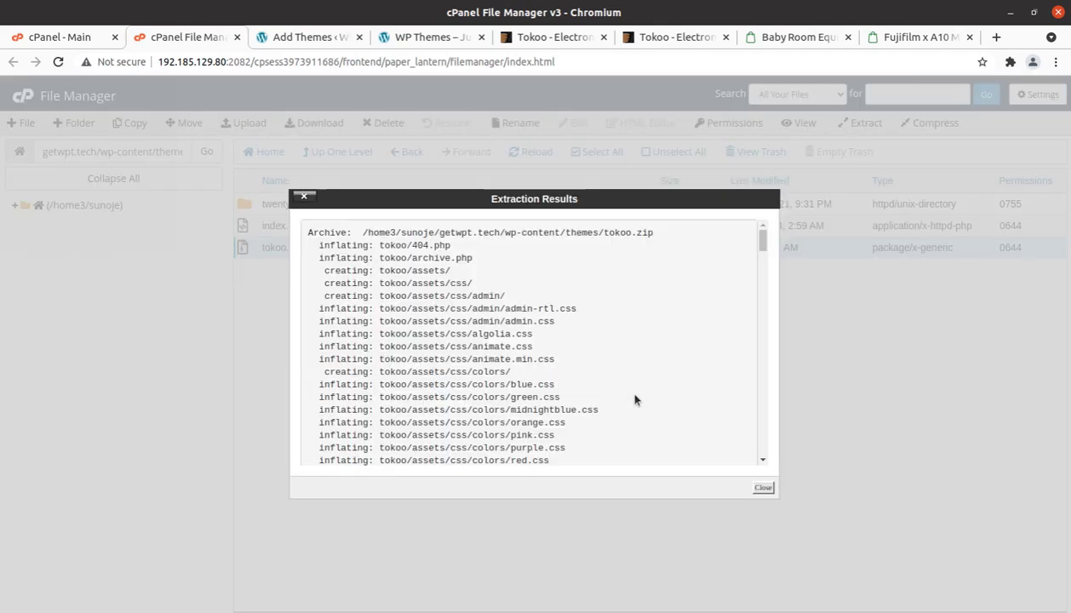
left_click(761, 488)
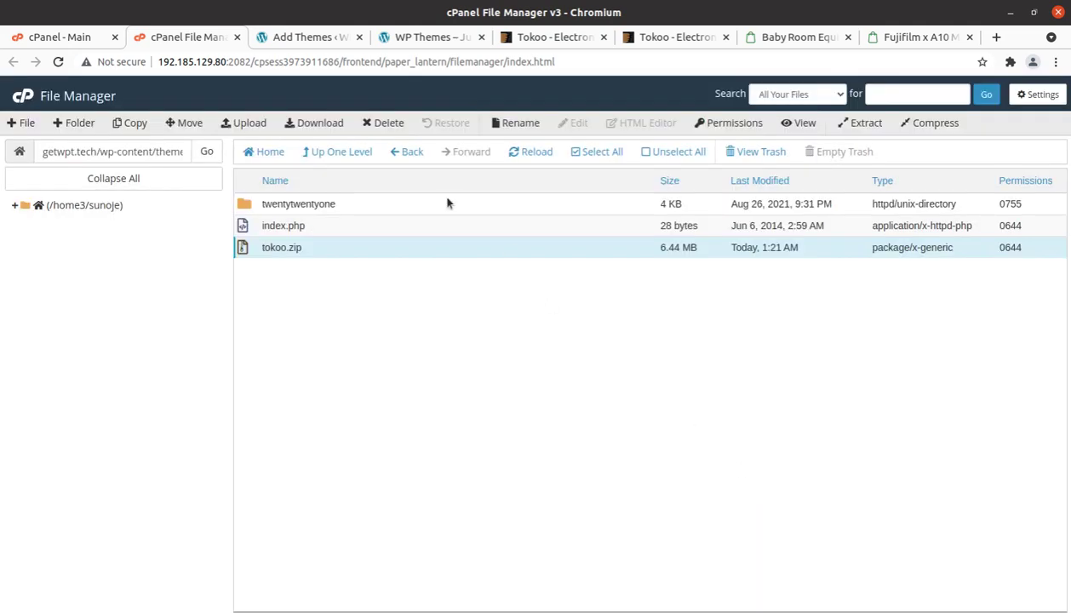
left_click(517, 157)
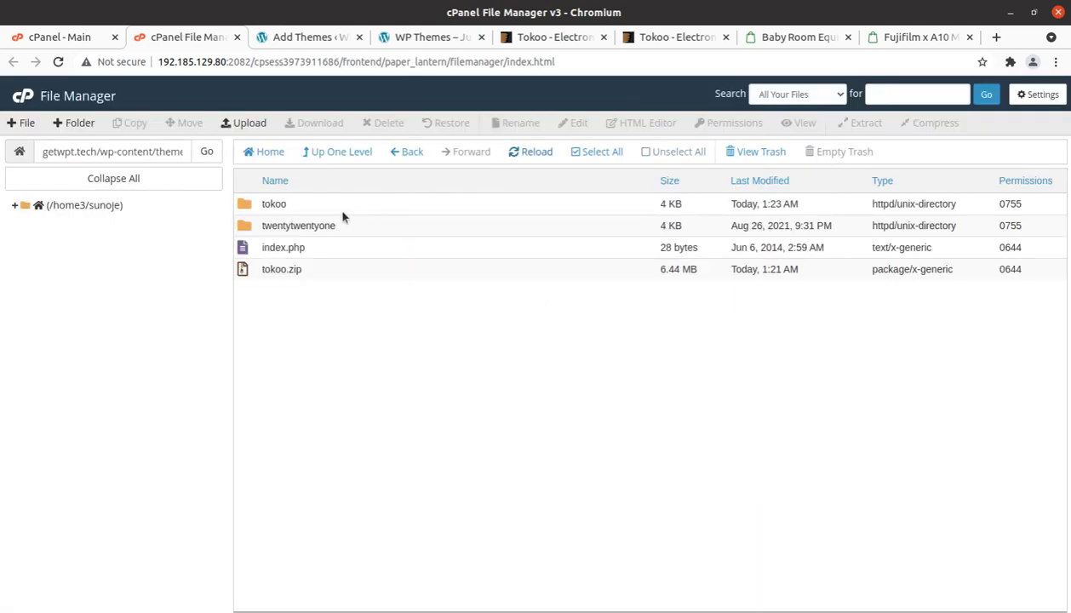
- Open the extracted tokoo folder and look through its theme files
double_click(342, 211)
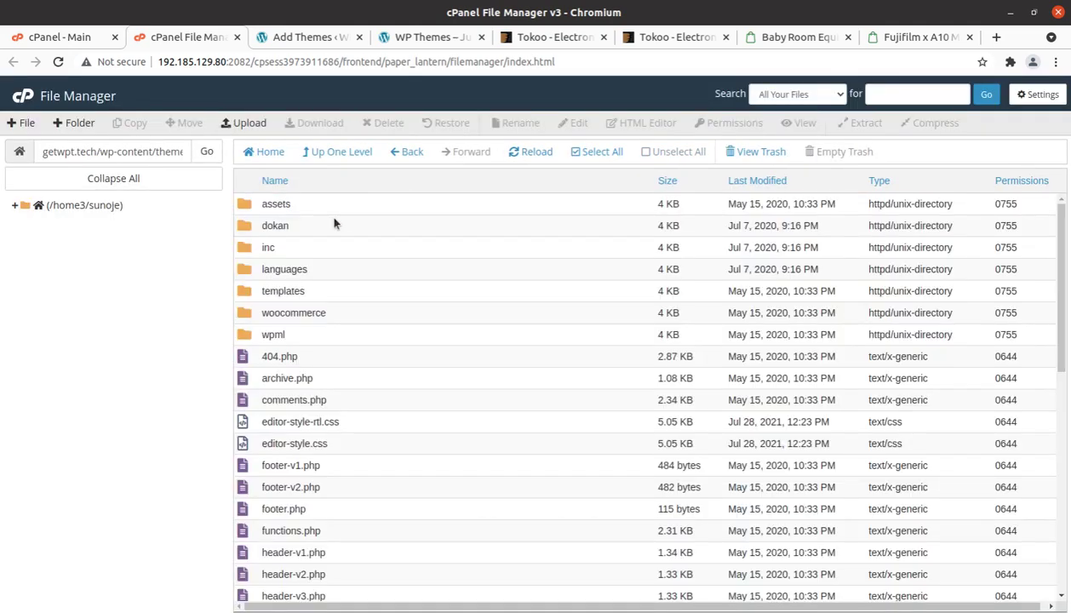
scroll(333, 220, "down", 4)
scroll(334, 219, "up", 5)
scroll(305, 228, "down", 8)
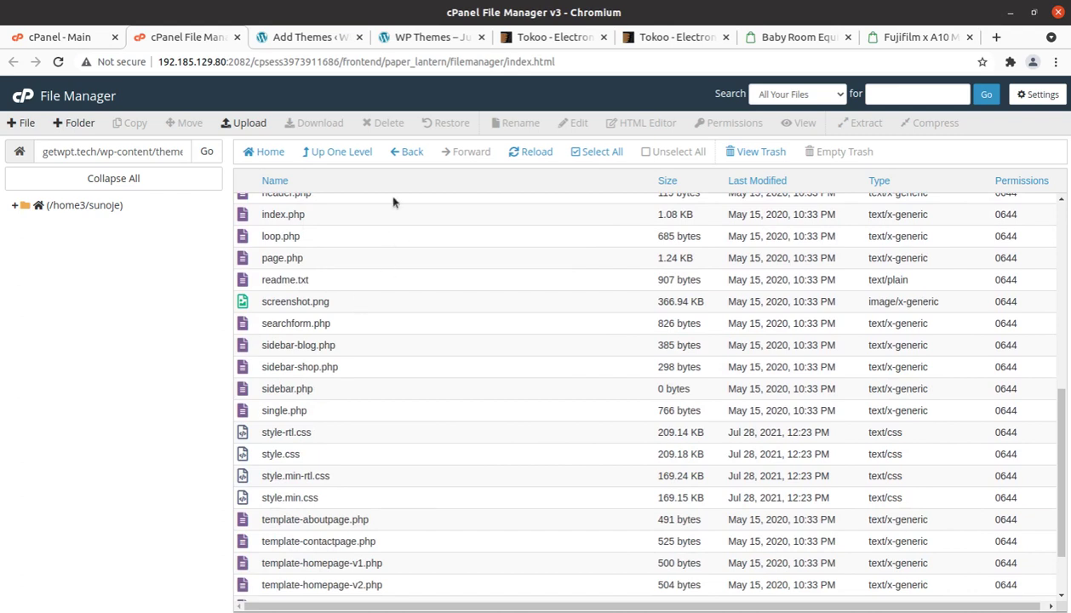
- Return to the themes directory and permanently delete tokoo.zip, skipping the trash
left_click(341, 153)
left_click(332, 269)
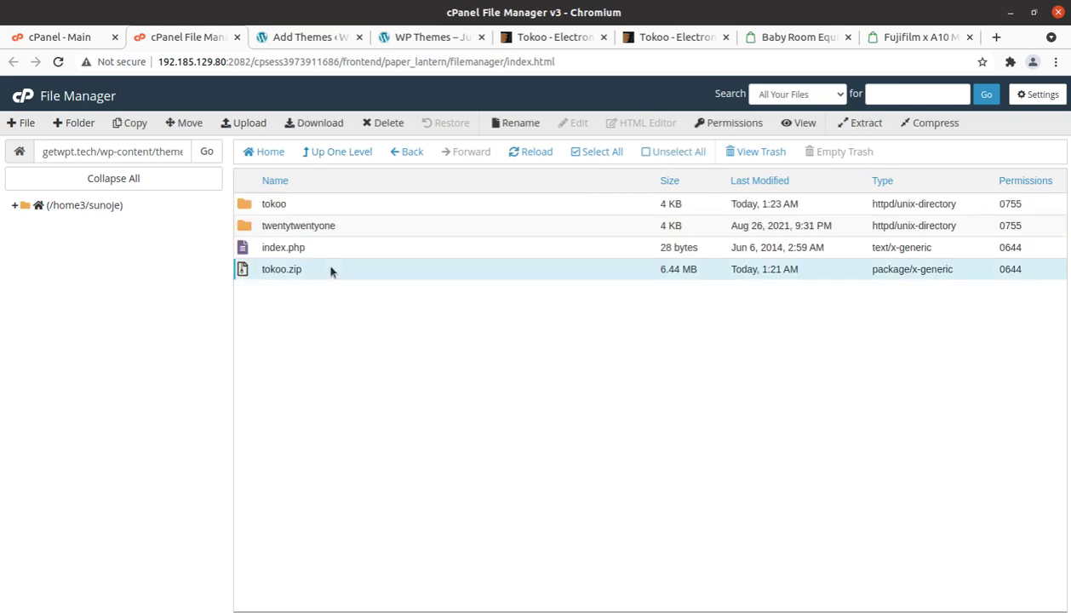
left_click(381, 123)
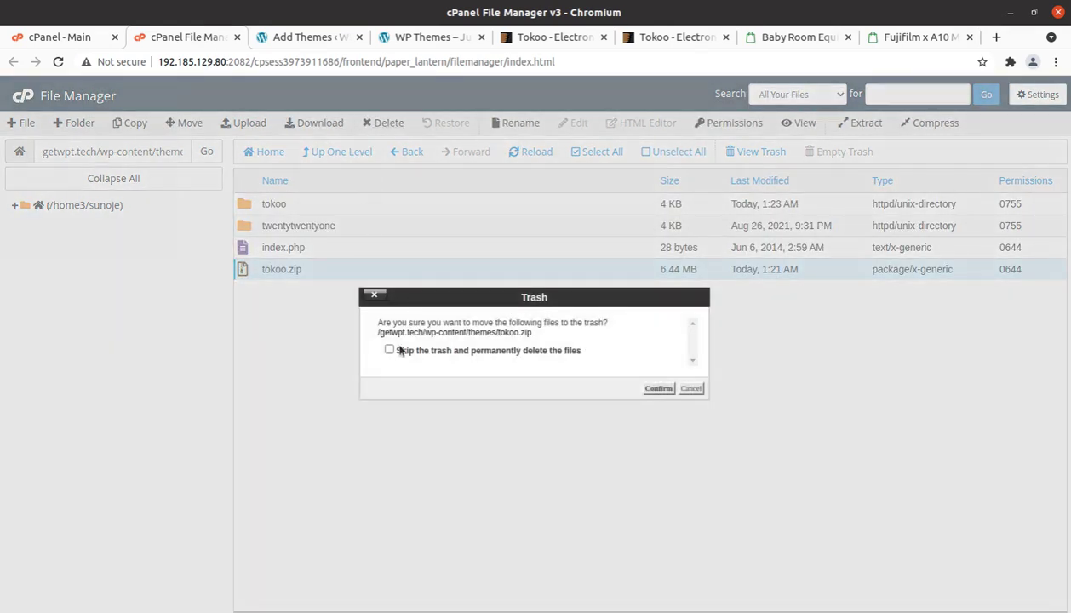
left_click(389, 350)
left_click(656, 389)
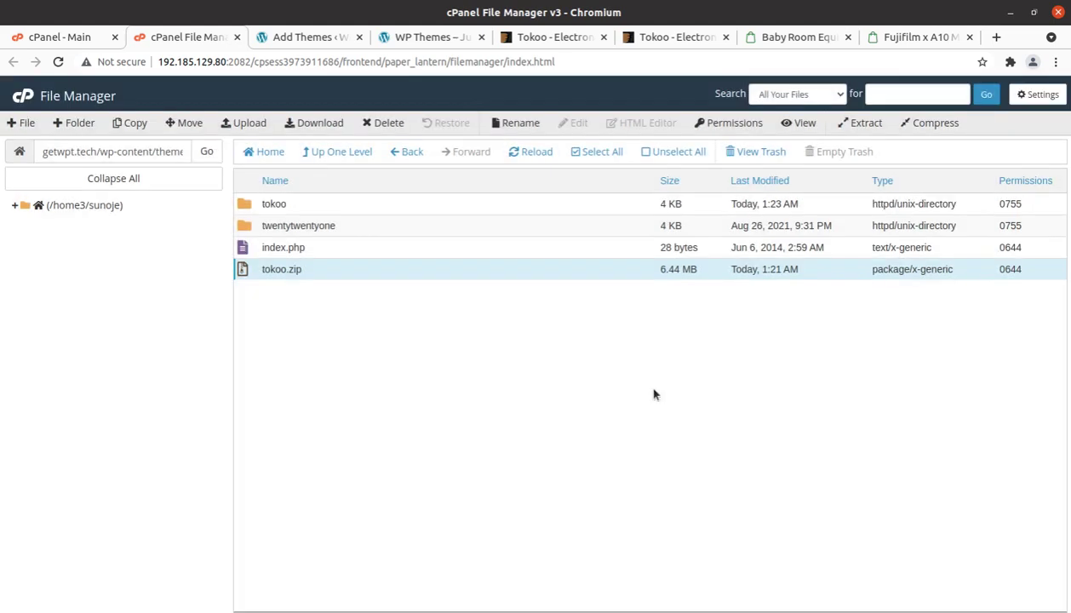
- Switch to the WordPress dashboard, open the installed themes and activate the Tokoo theme from its details
left_click(298, 40)
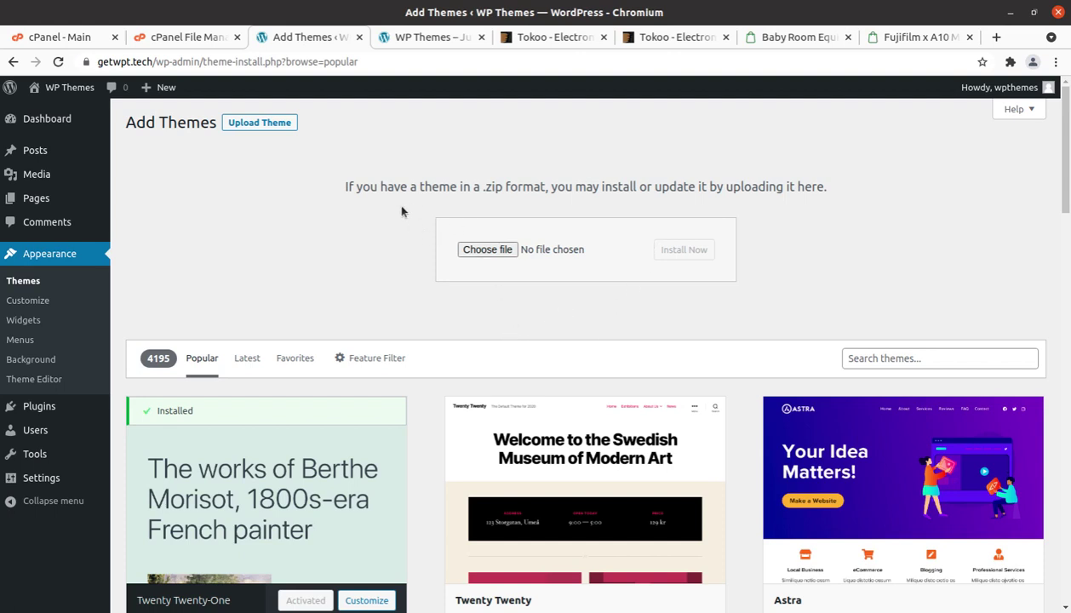
left_click(213, 39)
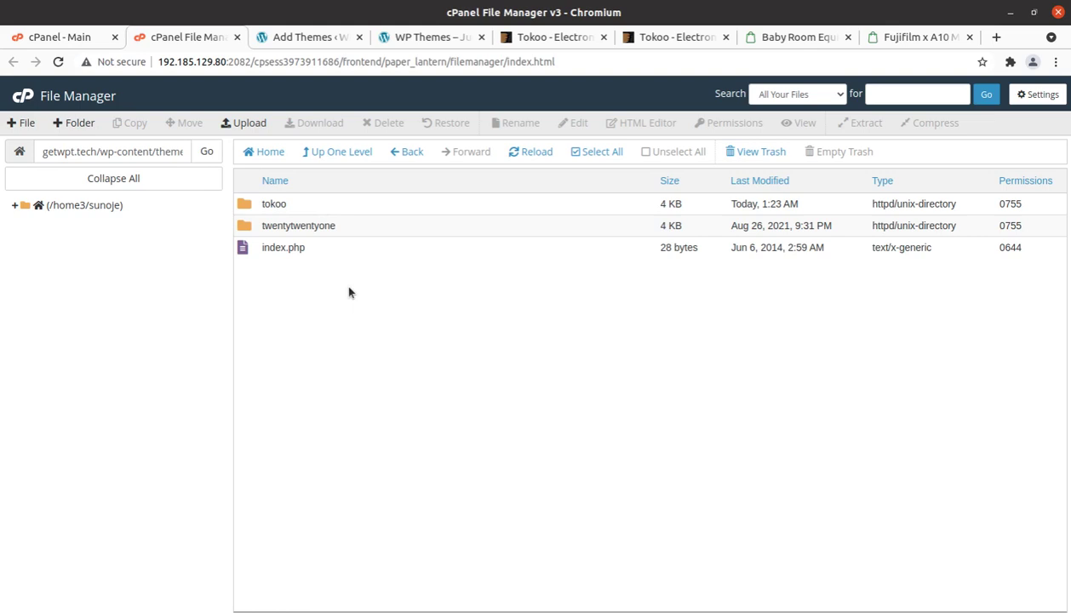
left_click(288, 37)
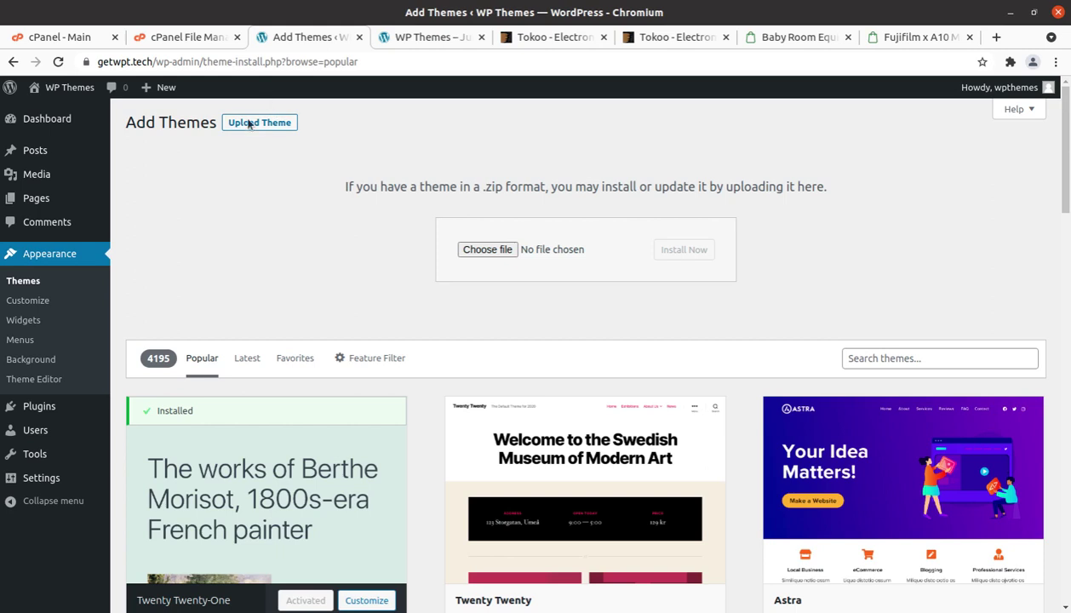
left_click(25, 284)
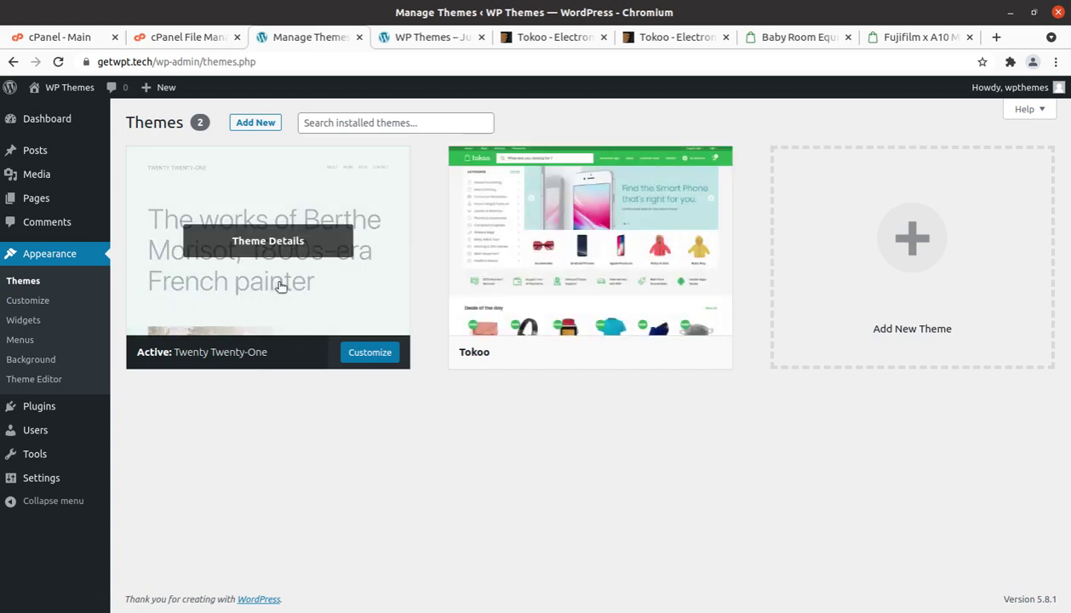
left_click(575, 244)
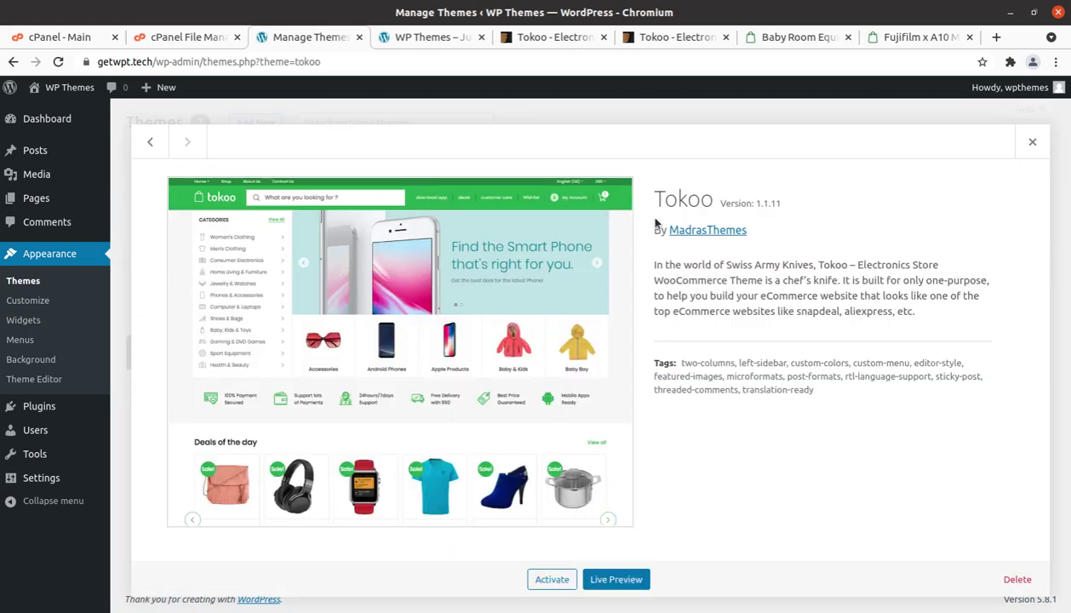
left_click_drag(665, 201, 739, 213)
left_click(745, 213)
left_click(563, 583)
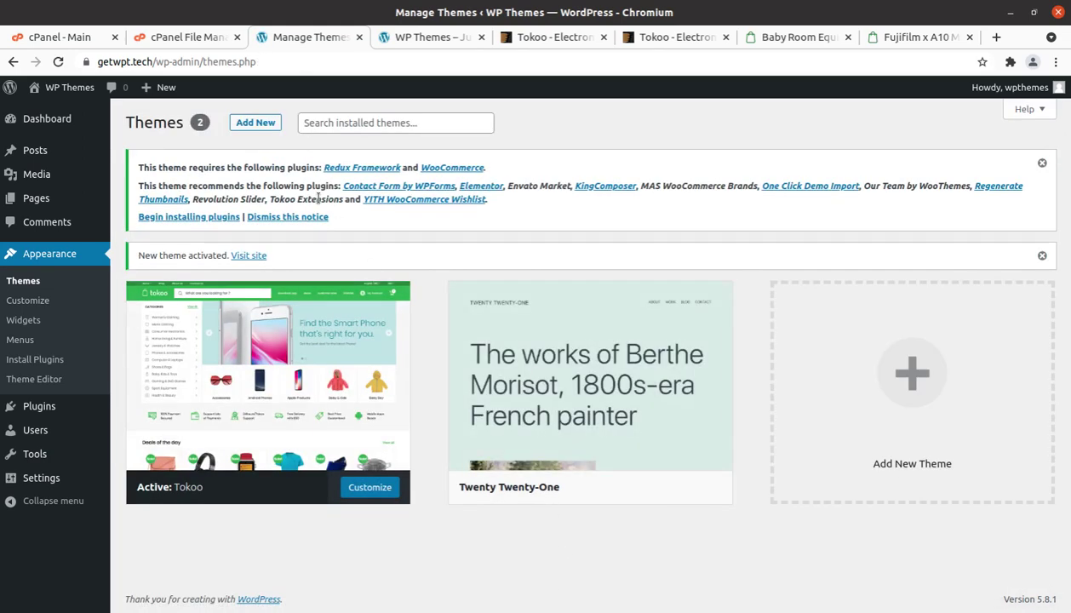
- Read the notice about Tokoo's required and recommended plugins and open the required plugins installation page from it
left_click_drag(302, 166, 408, 219)
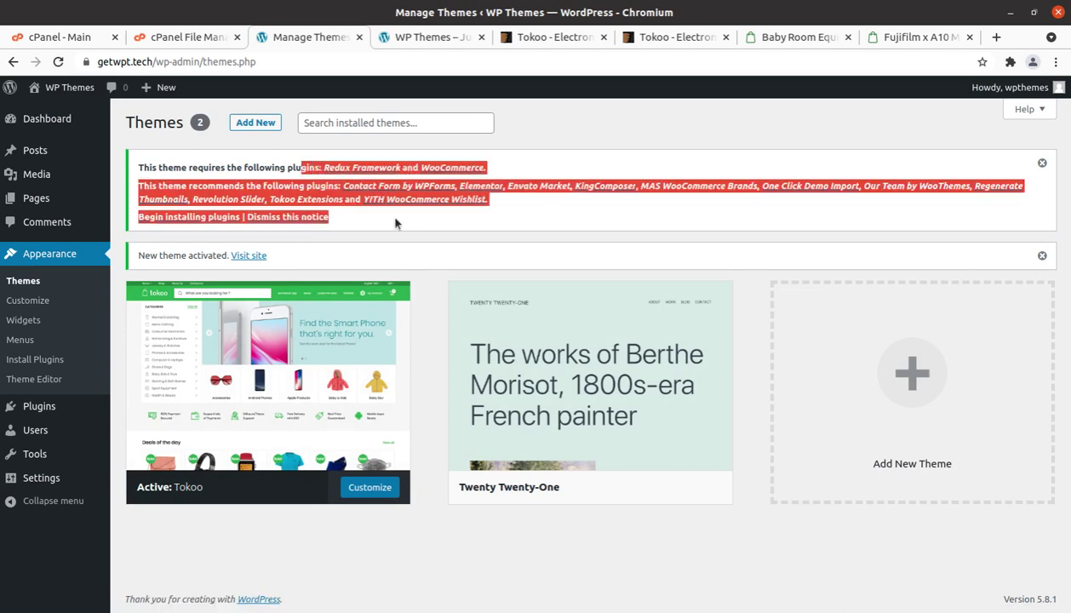
left_click(392, 222)
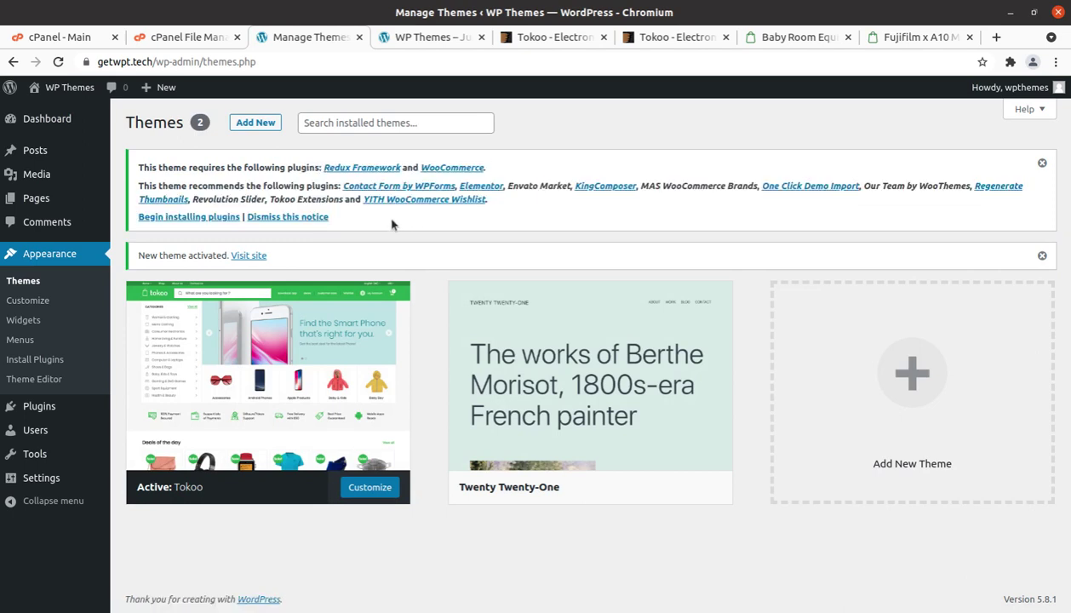
left_click(204, 220)
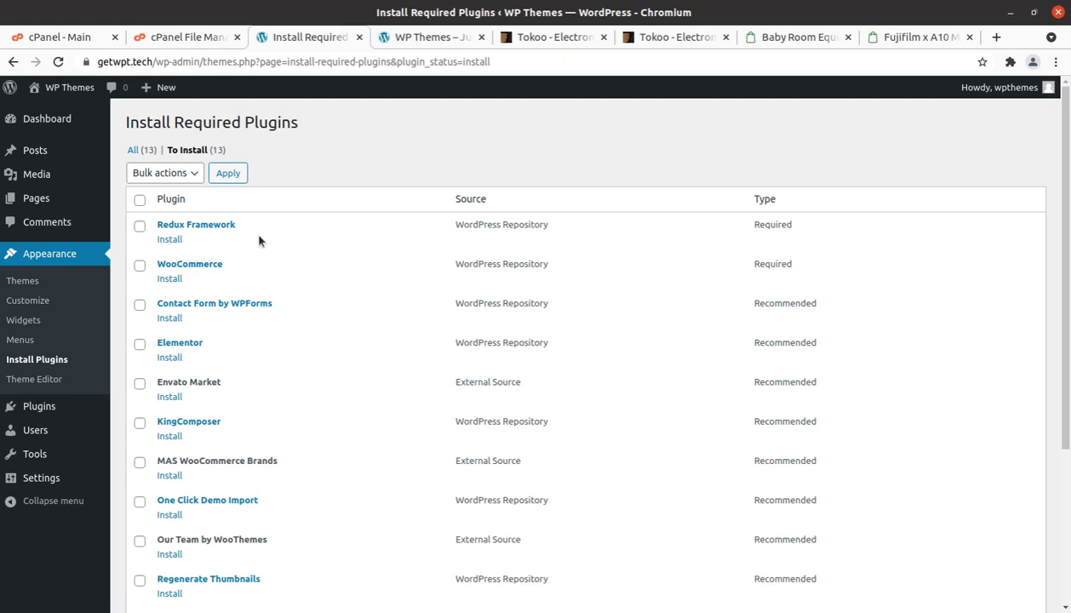
- Review the list of plugins to install, highlighting Redux Framework, WooCommerce and Elementor
left_click_drag(215, 236, 153, 235)
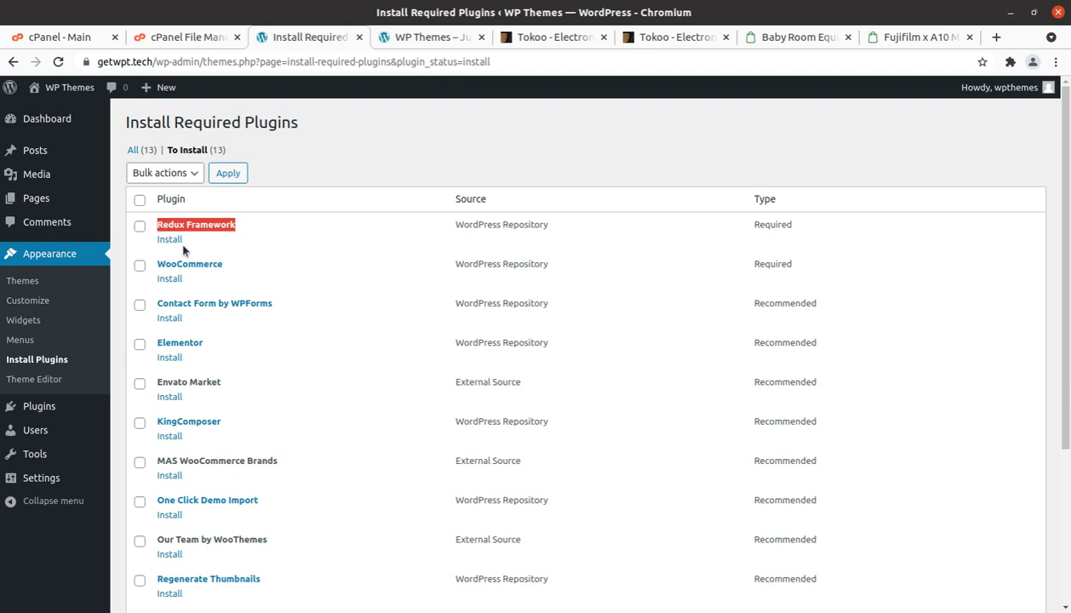
left_click_drag(236, 270, 154, 264)
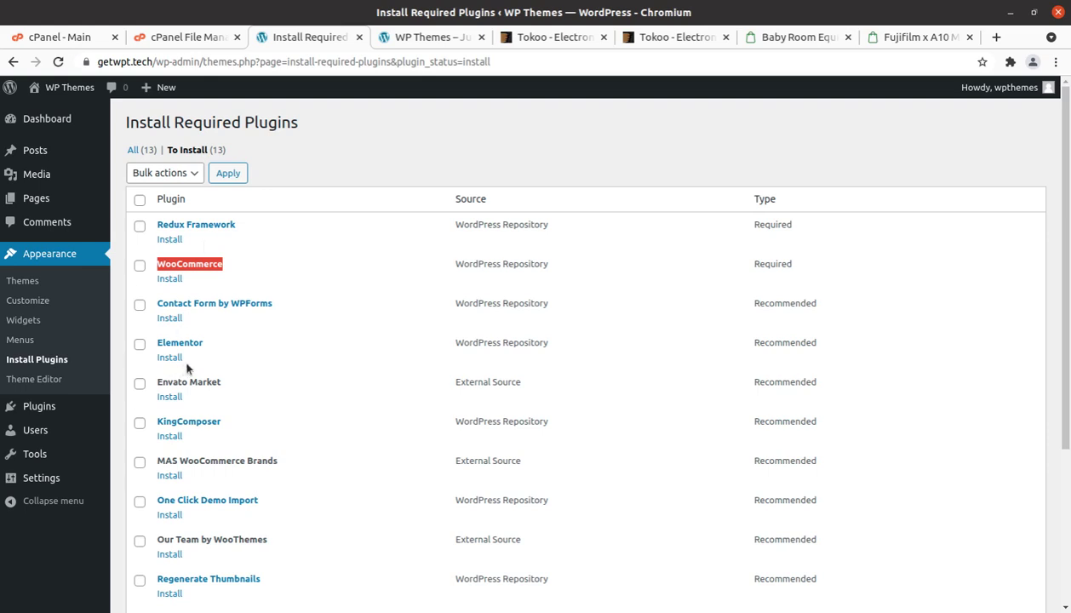
left_click_drag(221, 343, 153, 344)
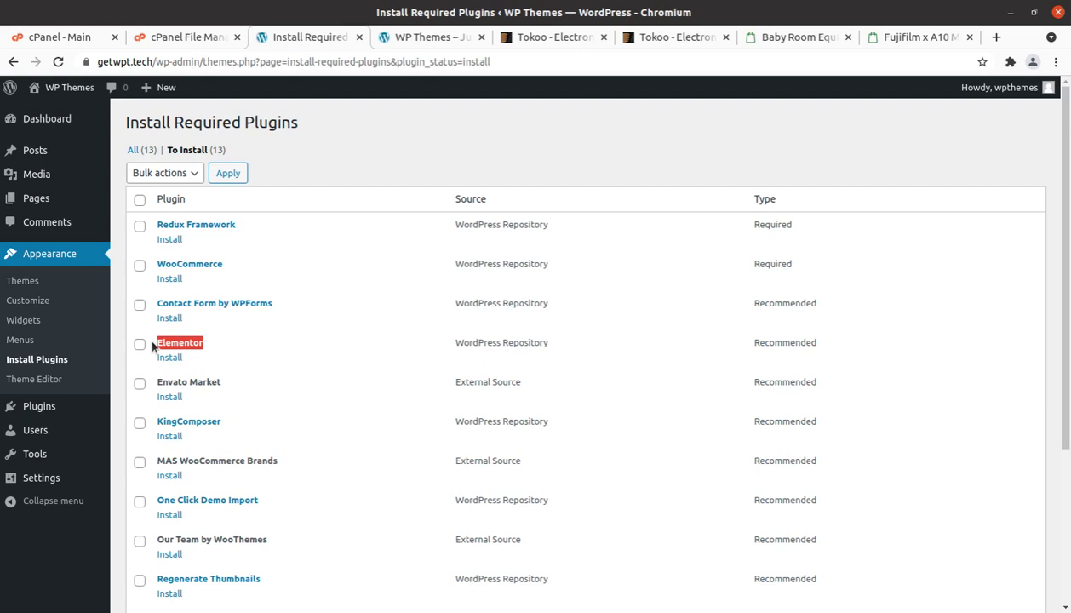
left_click_drag(238, 228, 156, 225)
left_click_drag(210, 343, 160, 345)
scroll(363, 347, "down", 2)
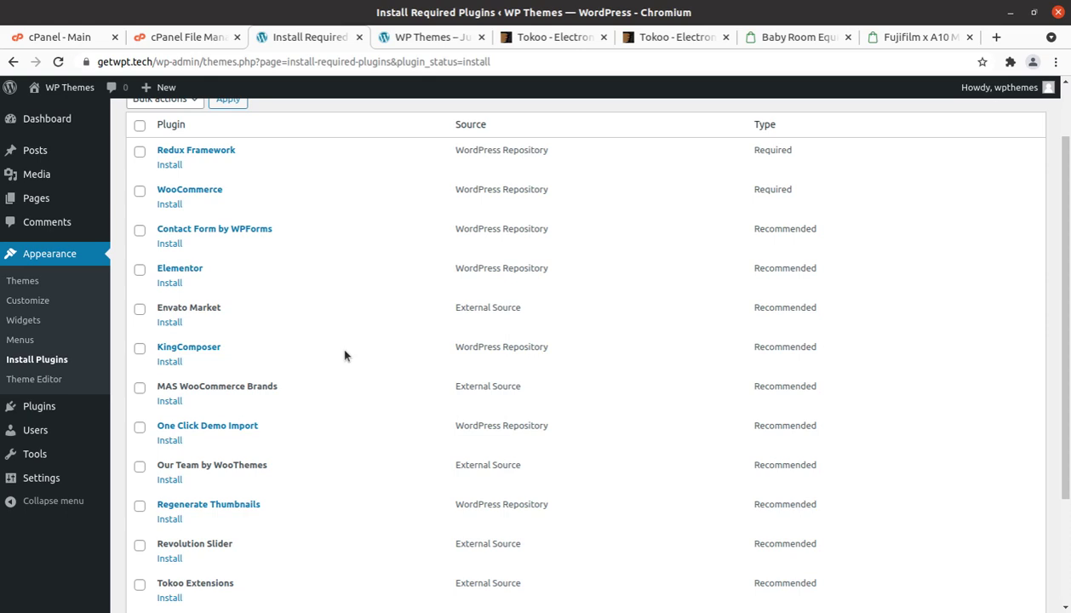
scroll(345, 356, "up", 2)
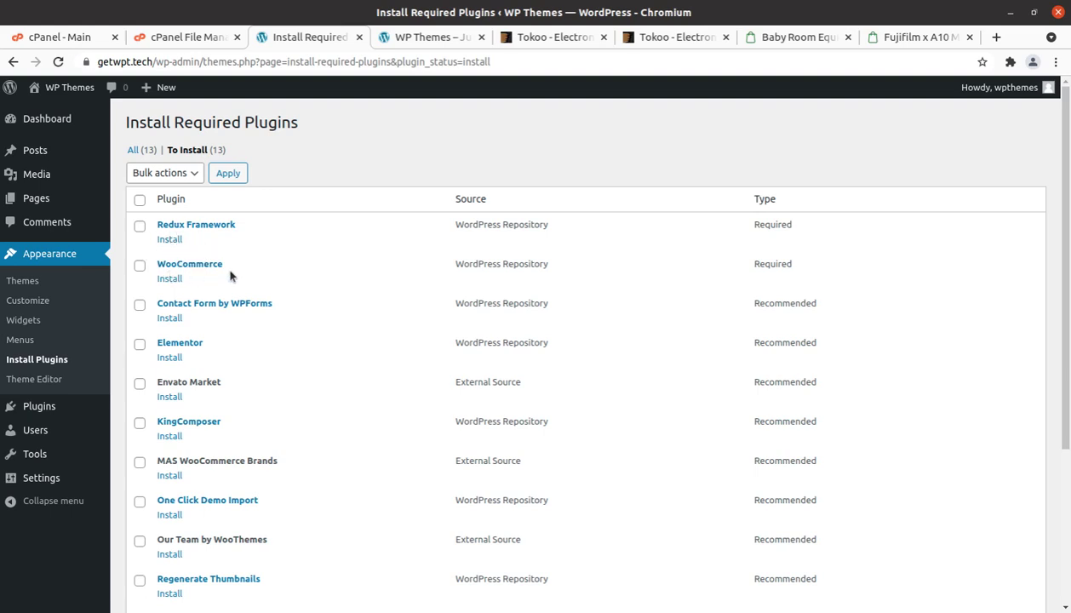
scroll(229, 282, "down", 1)
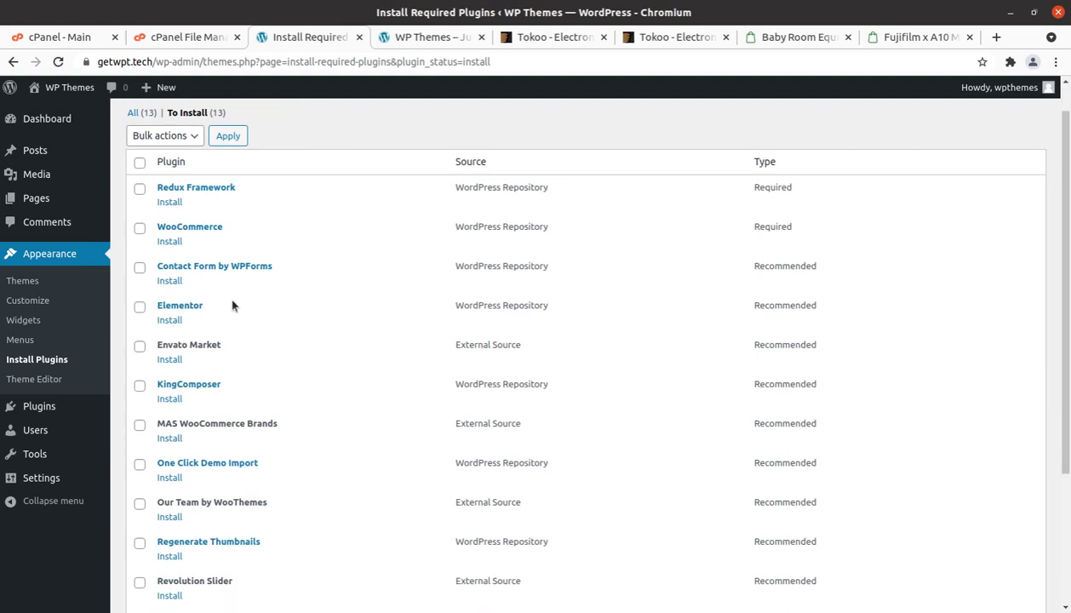
- Review the rest of the list of plugins to install, highlighting Revolution Slider and Regenerate Thumbnails
scroll(229, 361, "down", 3)
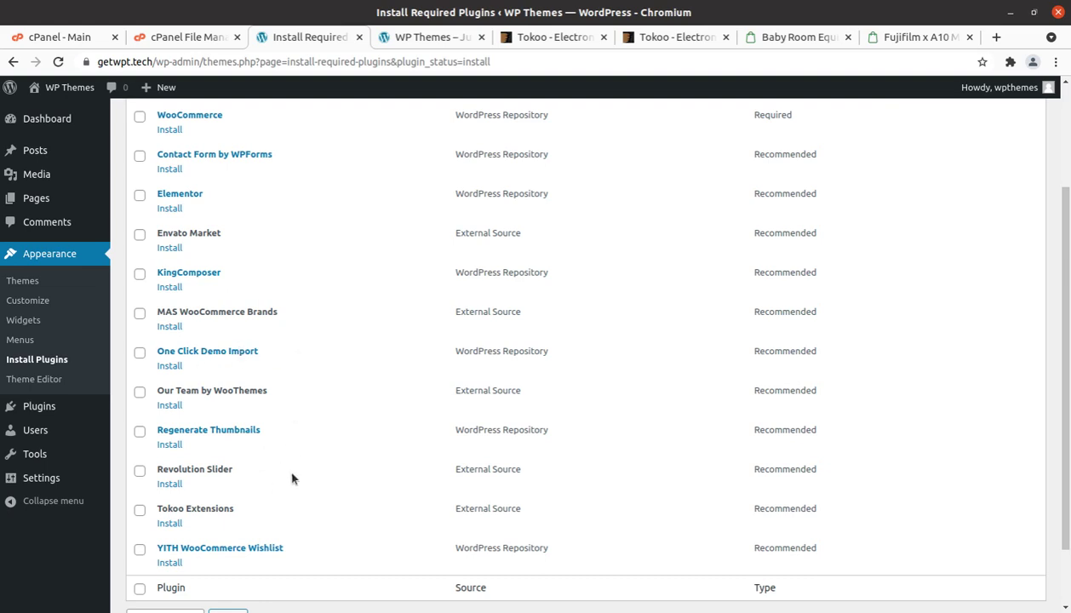
scroll(293, 478, "down", 2)
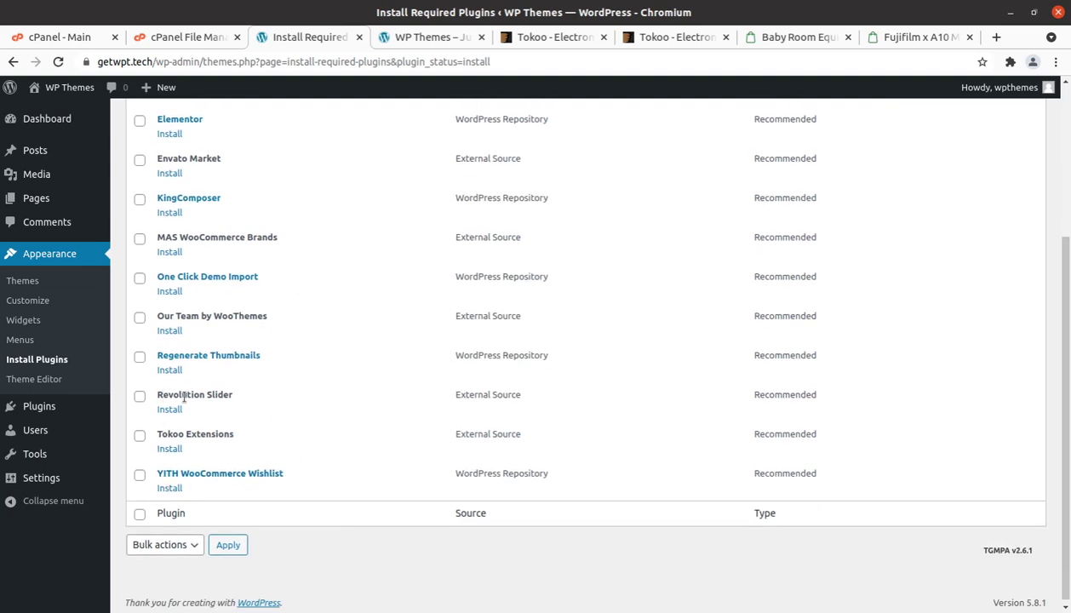
left_click_drag(247, 399, 149, 395)
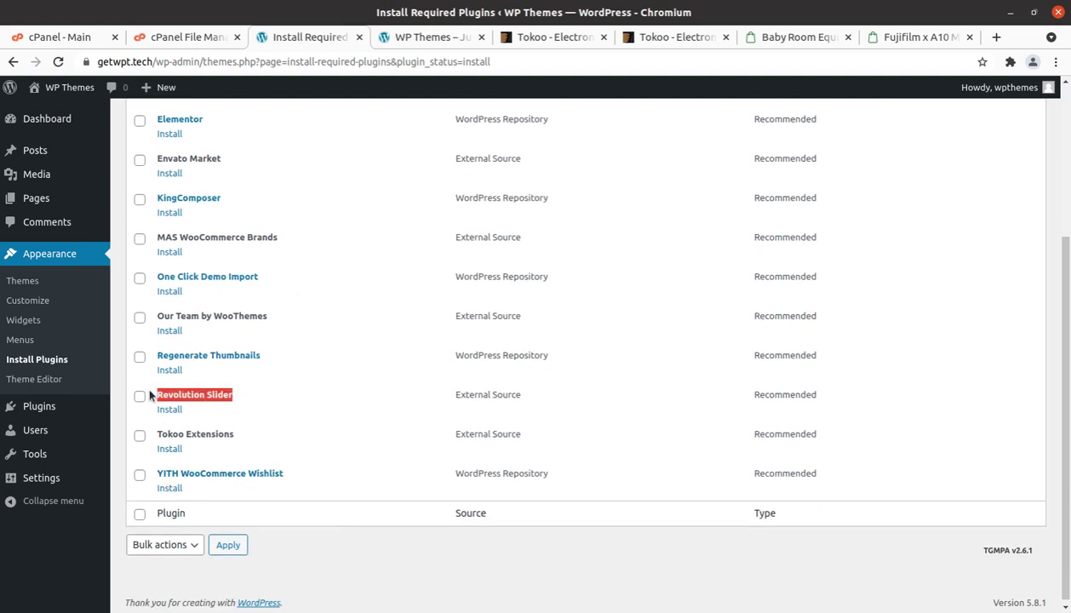
left_click_drag(271, 357, 155, 354)
scroll(239, 472, "up", 5)
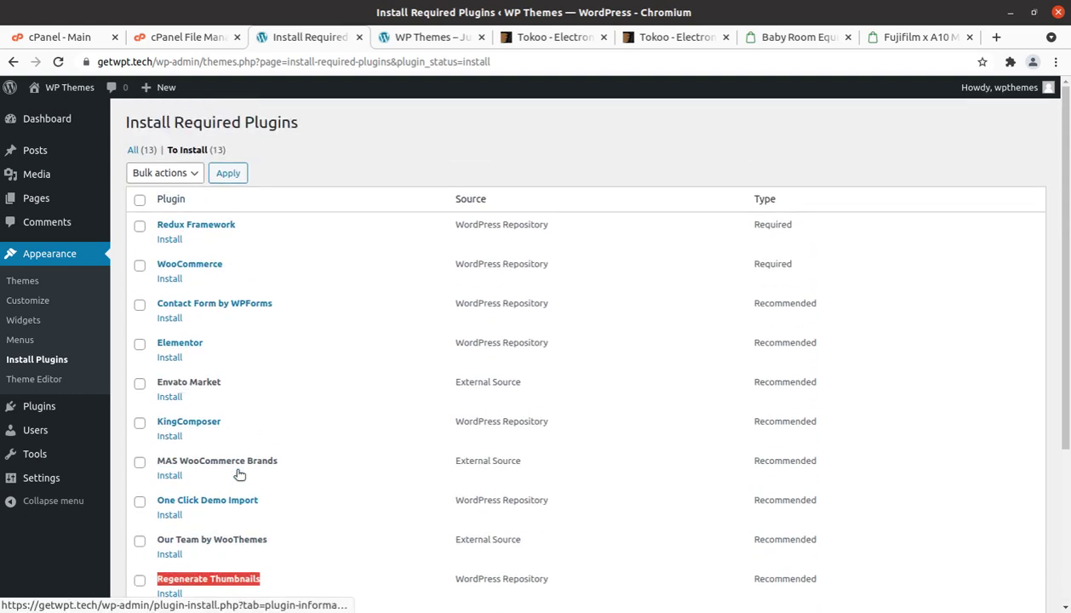
scroll(237, 473, "down", 2)
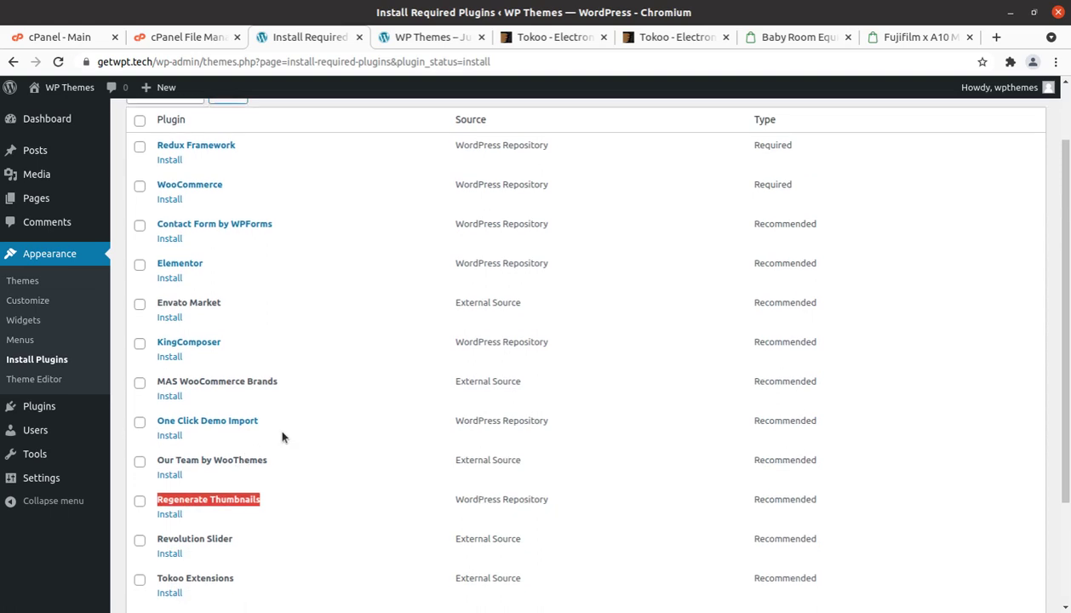
scroll(283, 437, "down", 1)
scroll(283, 437, "up", 3)
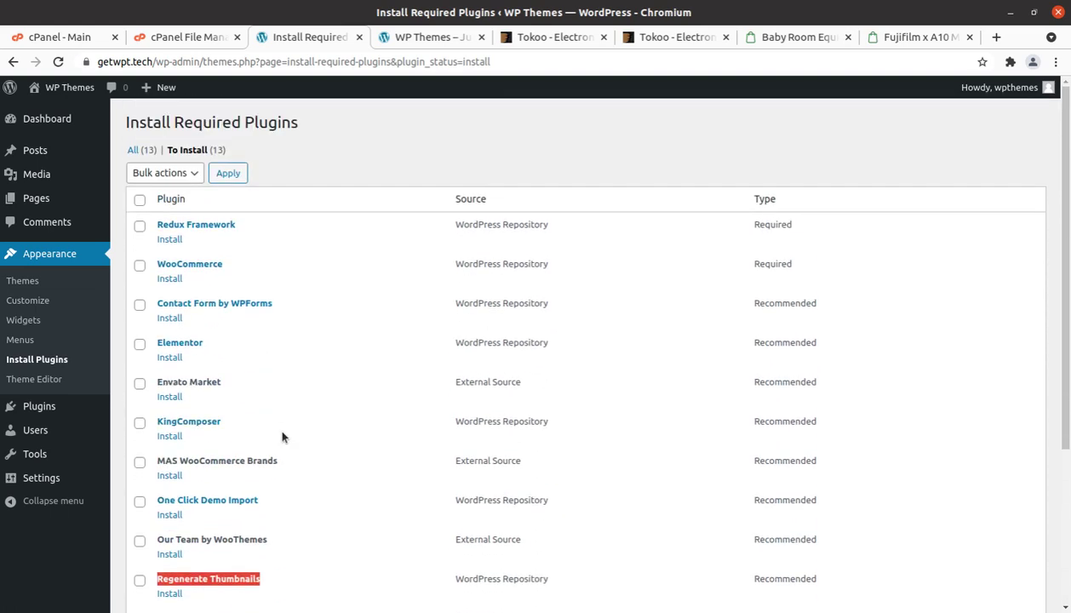
- Select all the listed required and recommended plugins and run the bulk Install action on them
left_click(138, 202)
scroll(419, 285, "down", 3)
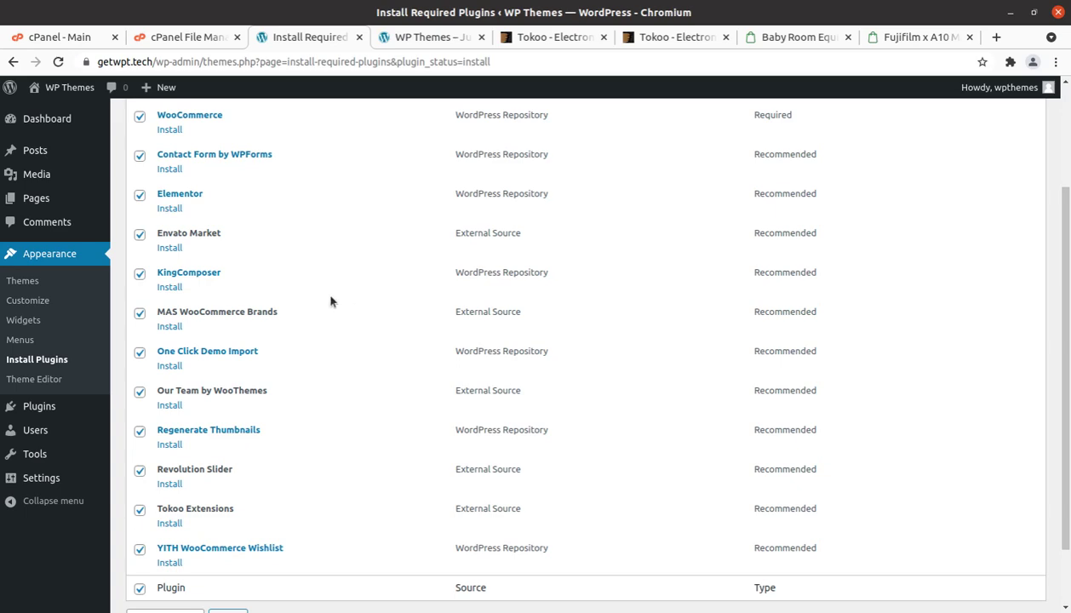
scroll(331, 301, "down", 2)
scroll(331, 300, "up", 5)
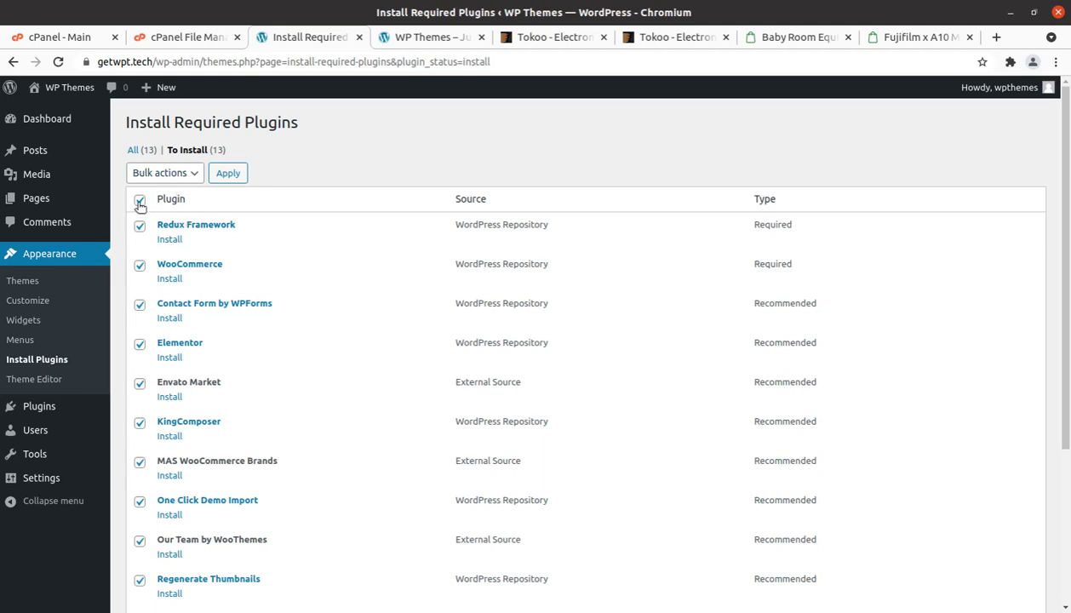
left_click(181, 174)
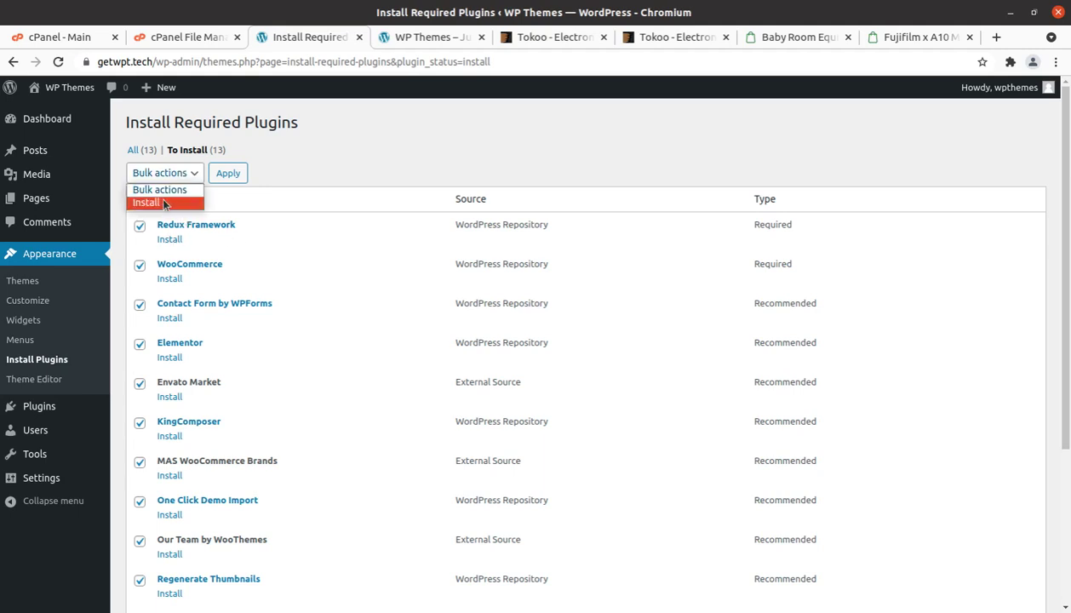
left_click(160, 198)
left_click(229, 178)
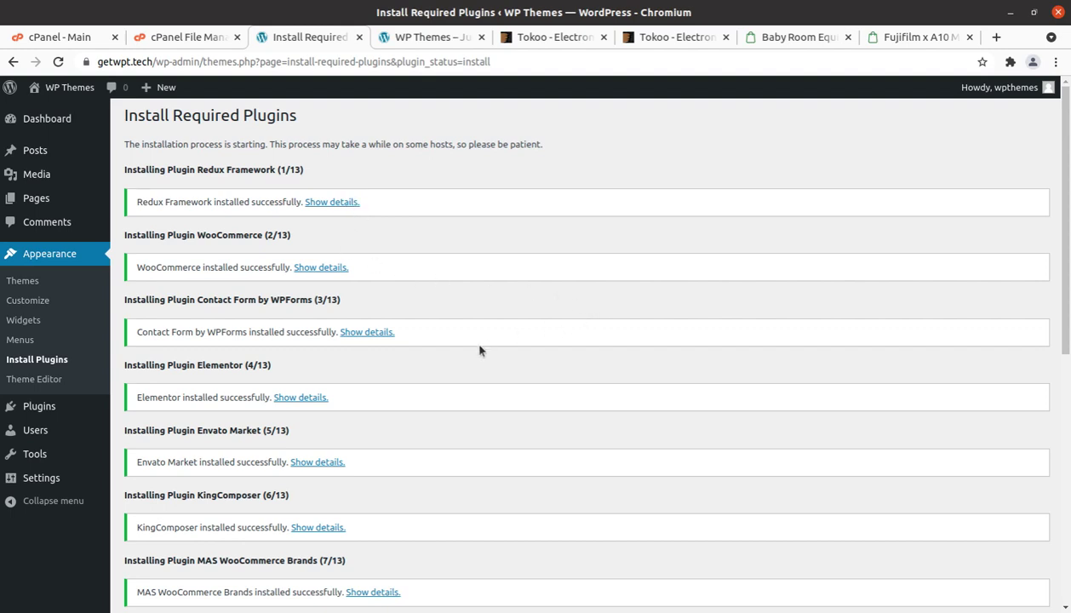
- Check the installation result of every plugin down to YITH WooCommerce Wishlist, and return to the Required Plugins Installer
scroll(480, 350, "down", 2)
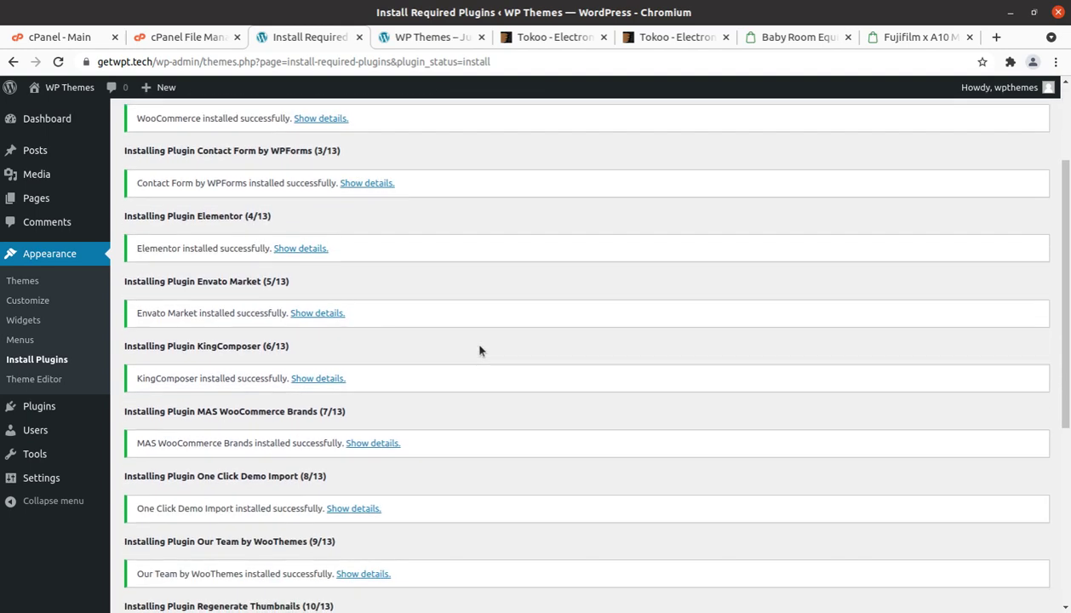
scroll(702, 343, "down", 1)
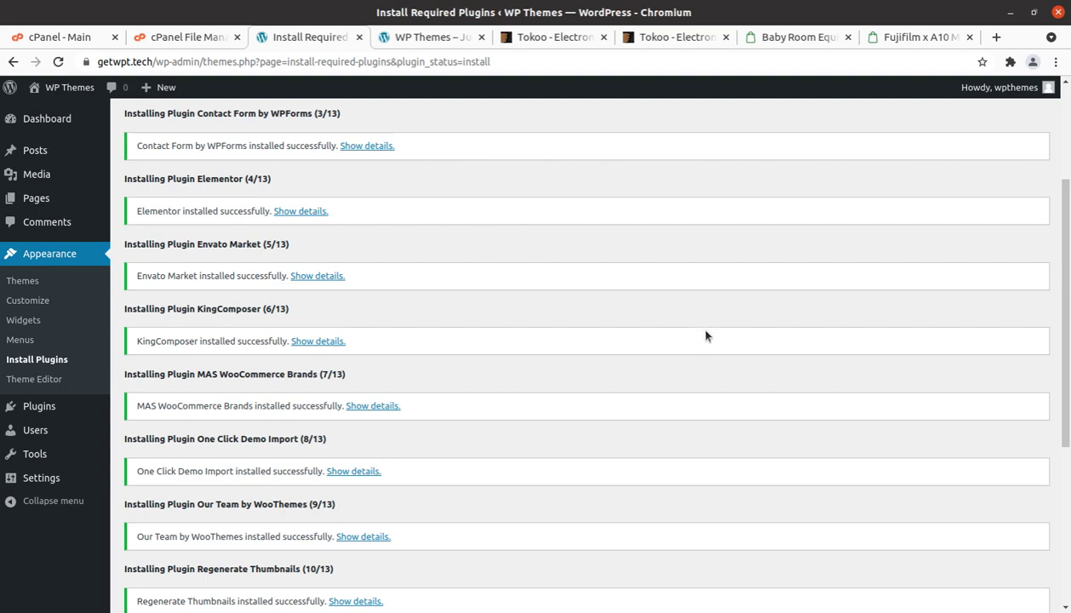
scroll(879, 336, "down", 5)
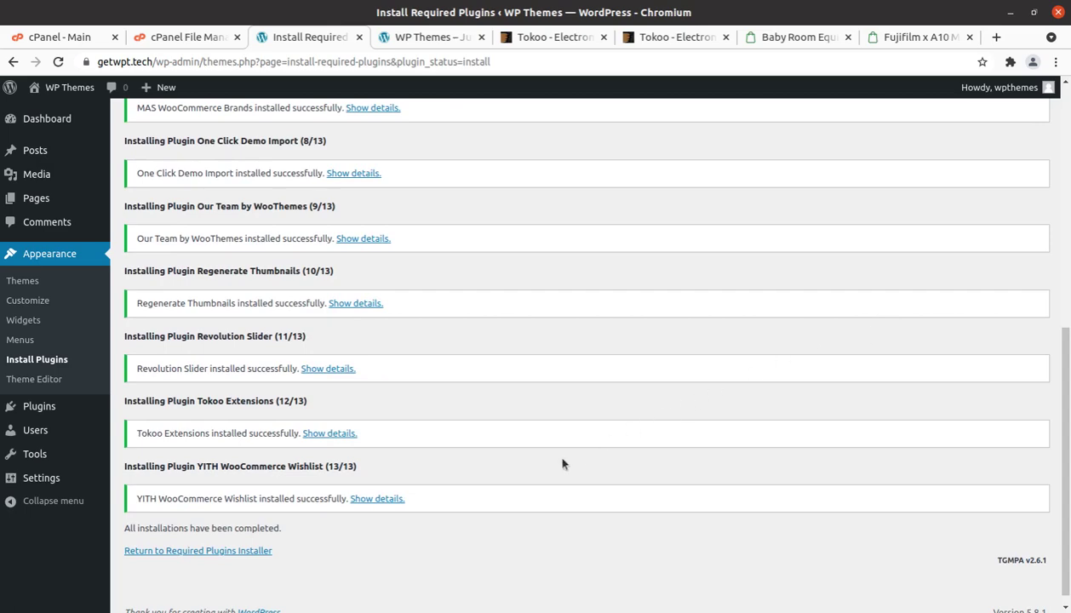
scroll(562, 464, "up", 8)
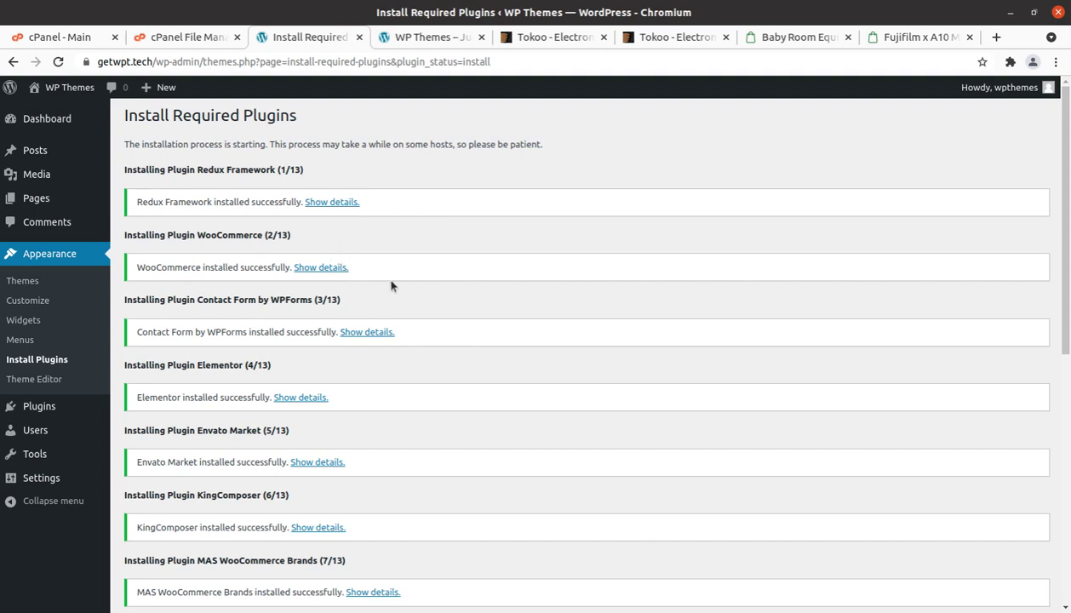
scroll(391, 286, "down", 2)
scroll(391, 285, "down", 9)
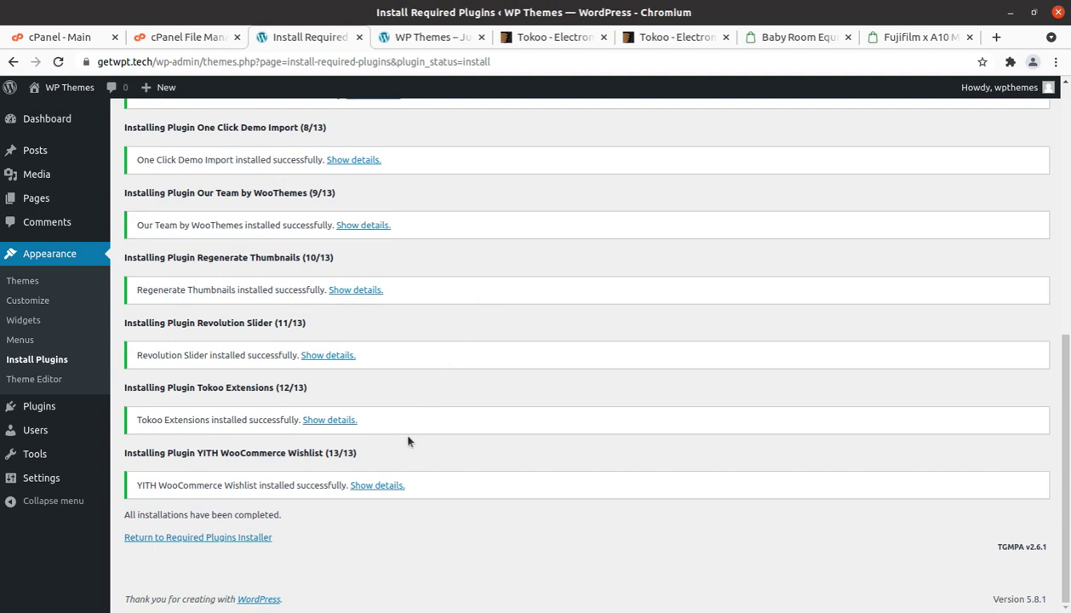
left_click(223, 538)
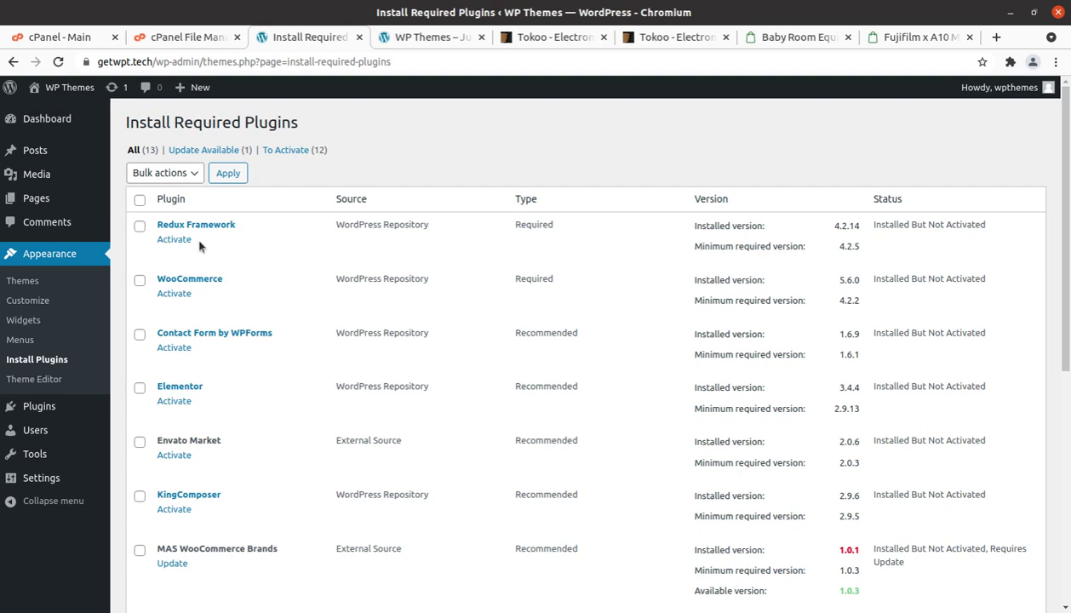
- Select all the installed plugins and run the bulk Activate action on them
left_click(139, 200)
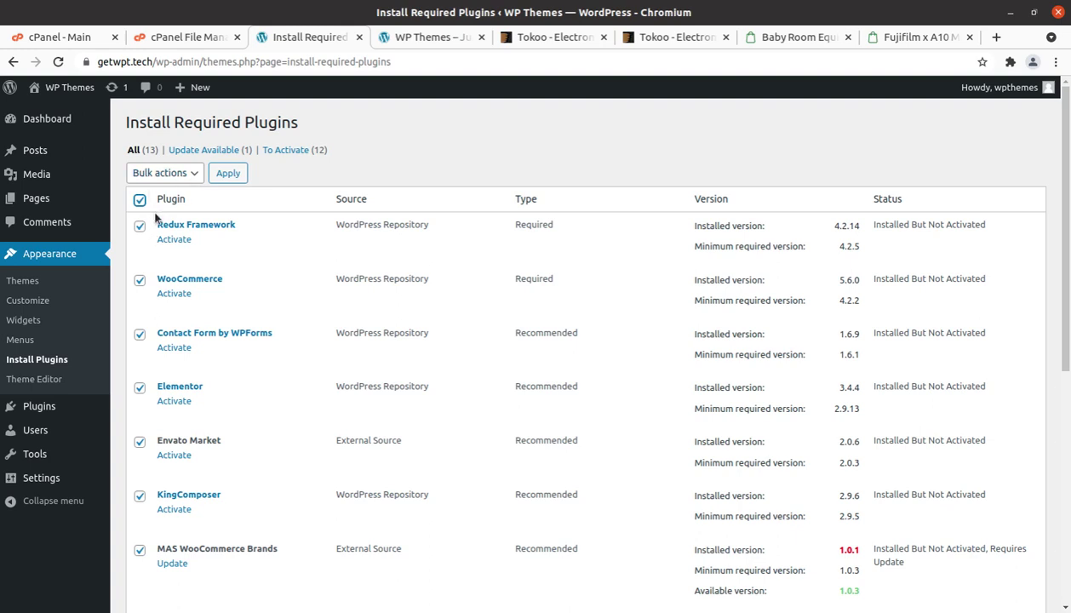
left_click(177, 172)
left_click(152, 227)
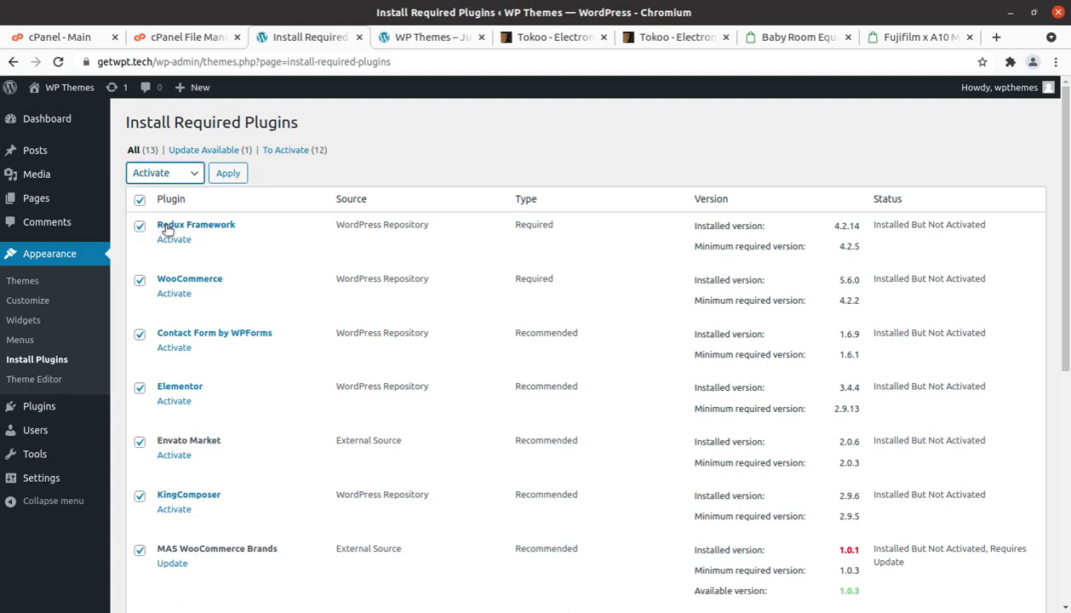
left_click(228, 174)
scroll(409, 194, "down", 1)
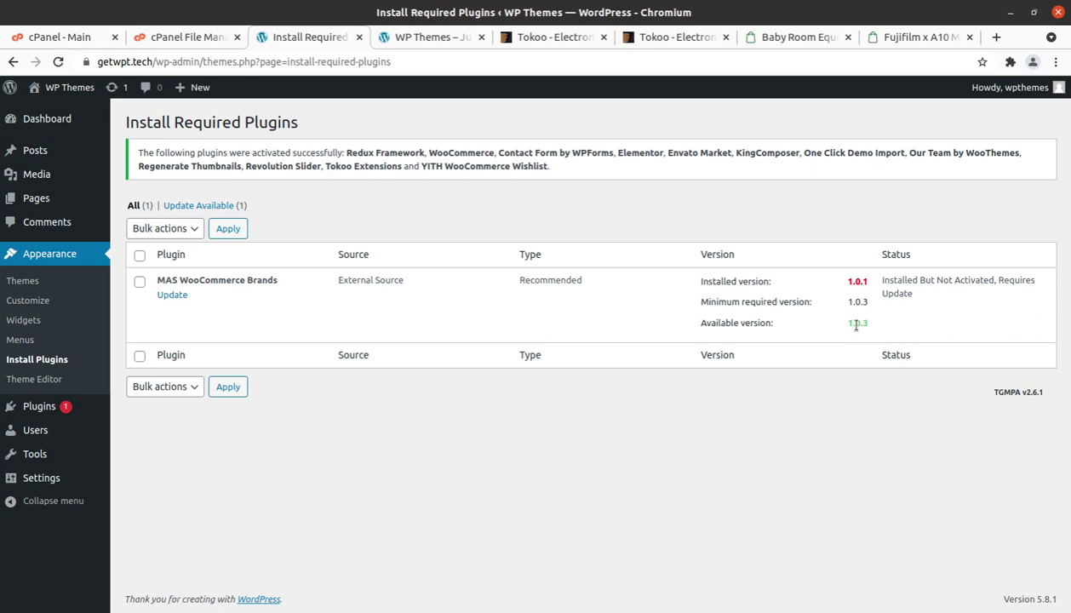
- Try to update the MAS WooCommerce Brands plugin, and look over the admin menu entries for Tokoo and the activated plugins
left_click(171, 296)
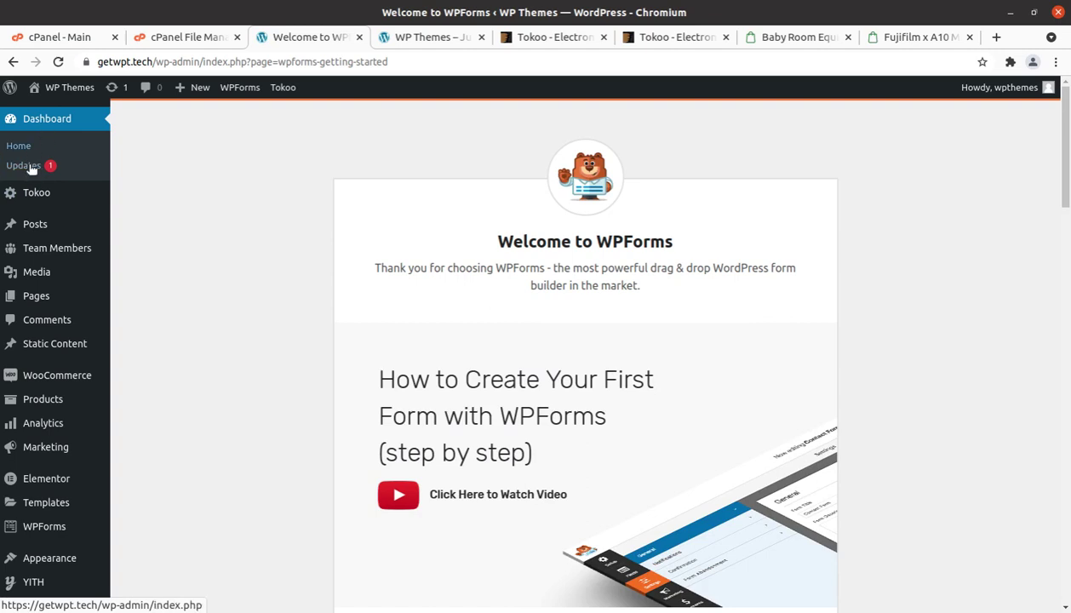
mouse_move(44, 196)
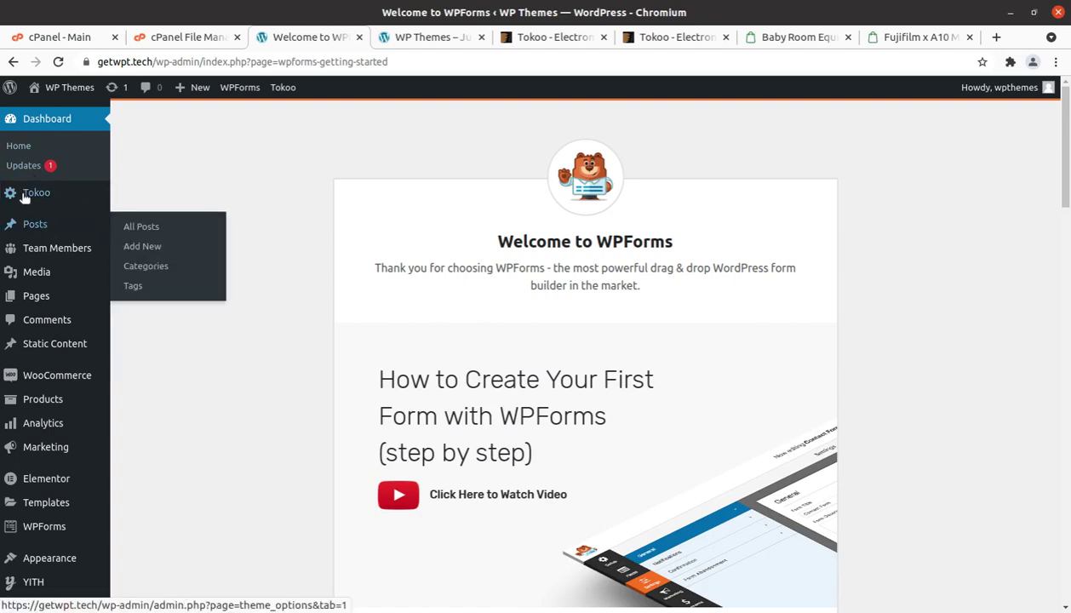
scroll(120, 221, "down", 8)
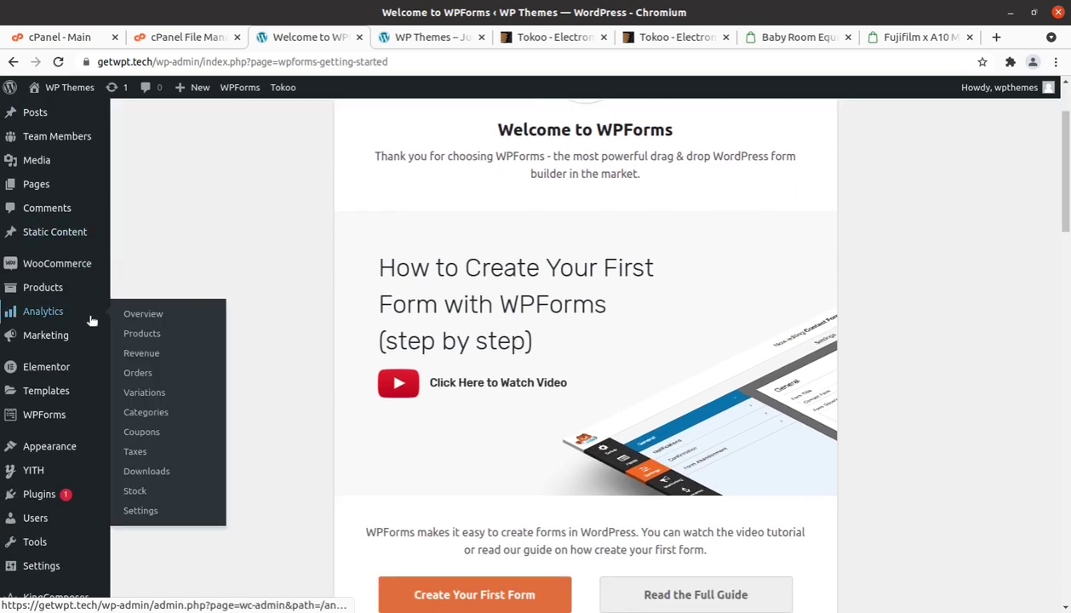
scroll(91, 320, "down", 3)
scroll(91, 318, "up", 9)
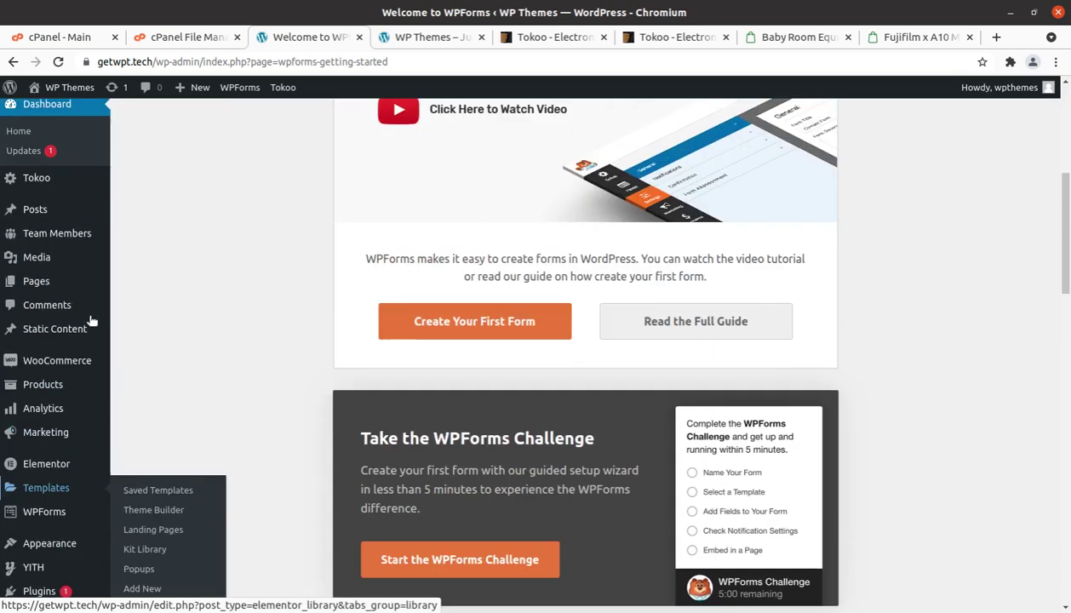
mouse_move(54, 220)
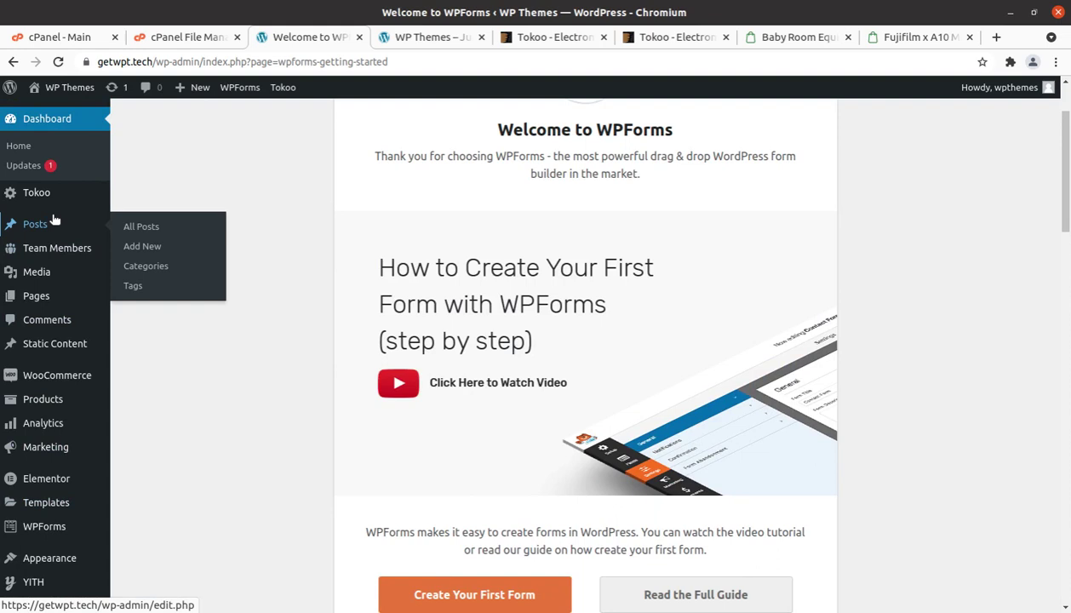
- Open the WordPress dashboard home and dismiss the Redux, plugin update and outdated WooCommerce template notices
left_click(52, 126)
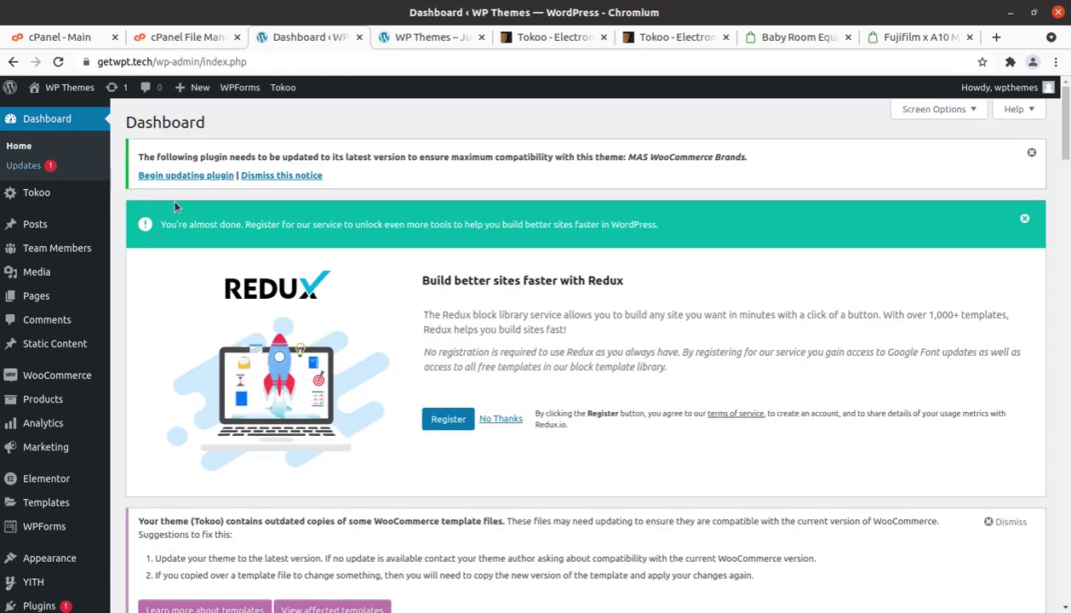
left_click(1024, 219)
left_click(1031, 152)
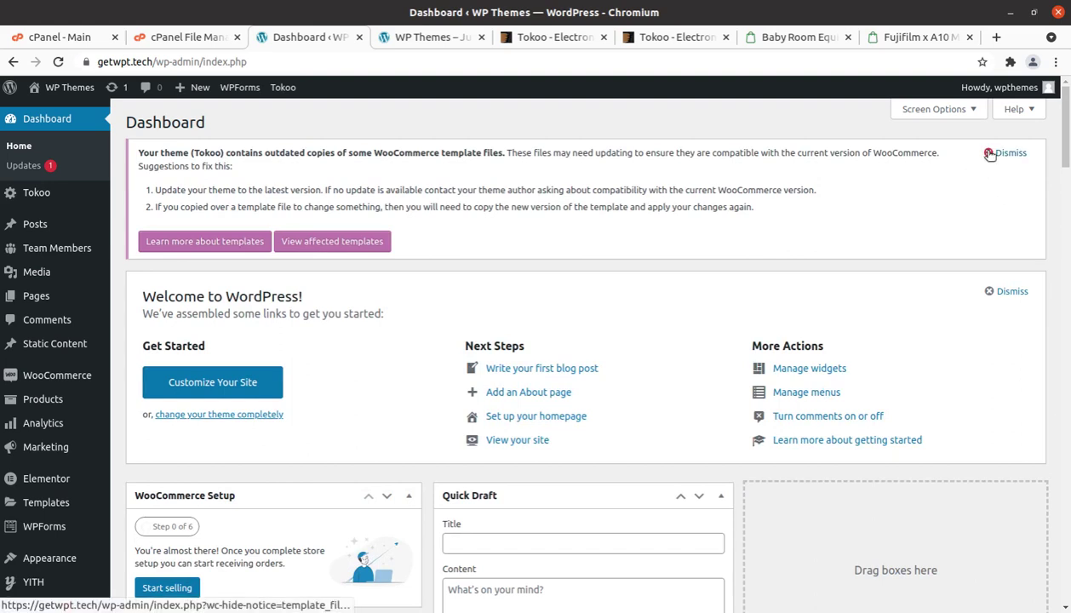
left_click(1003, 151)
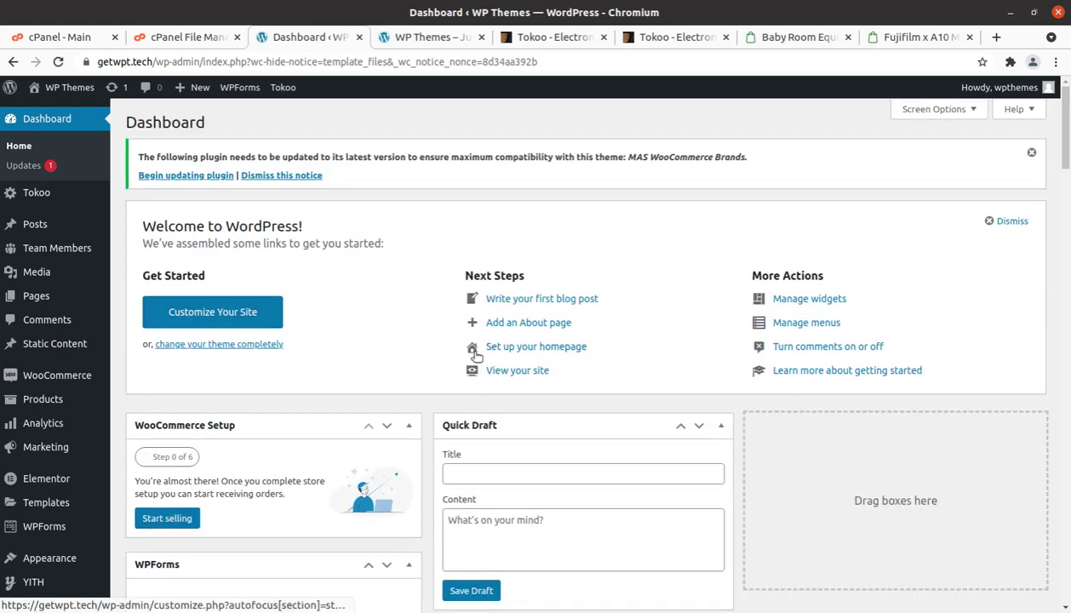
- Open the live site in a new browser tab and view its front page with the Tokoo theme
mouse_move(50, 90)
middle_click(54, 113)
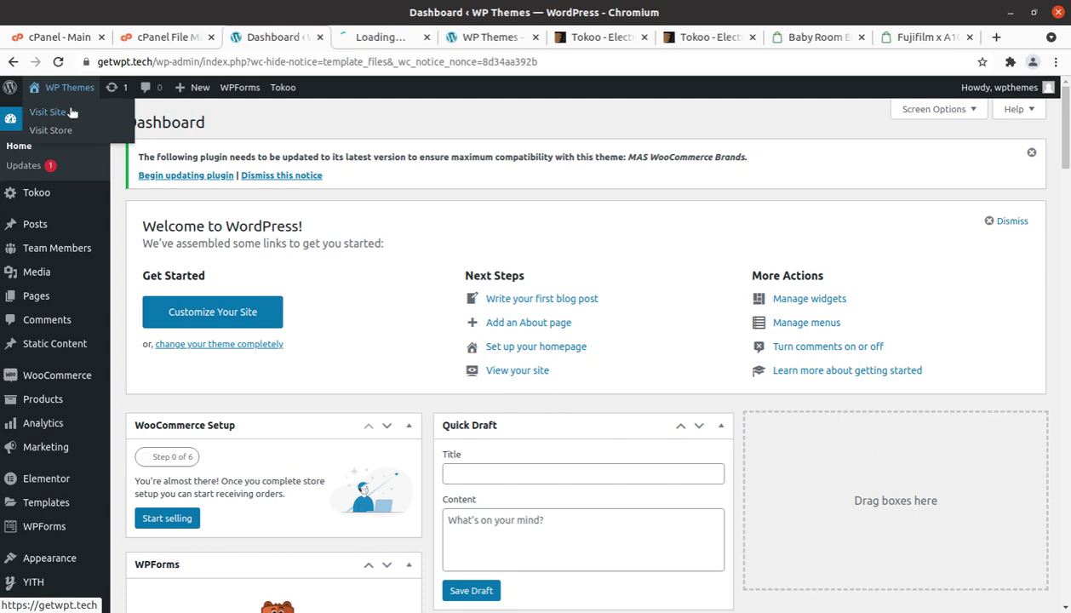
left_click(376, 38)
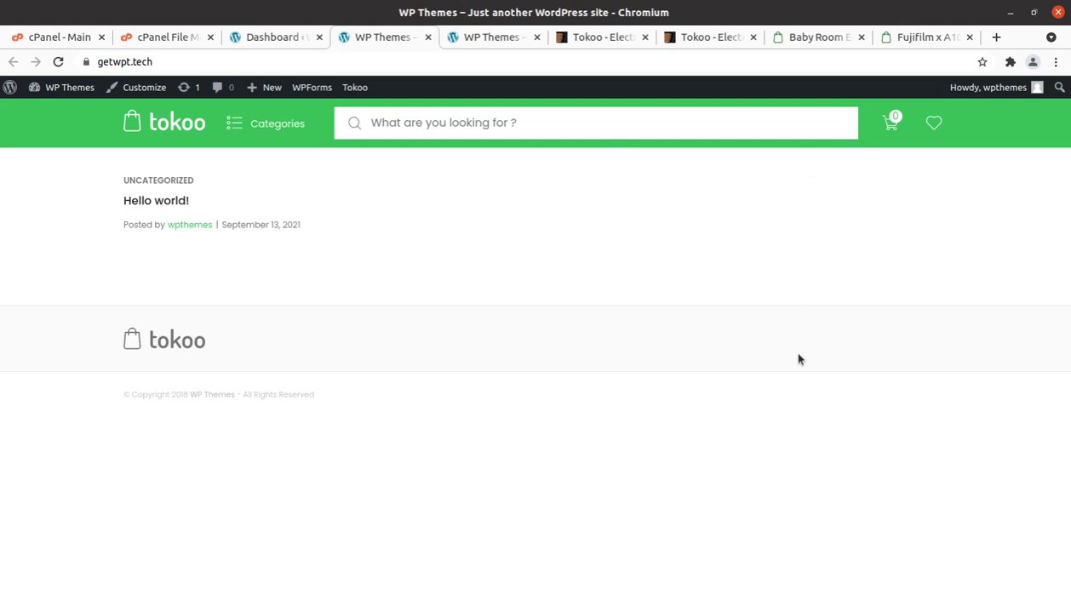
- Look at the Tokoo ThemeForest preview, the demo store's home page, and the Fujifilm x A10 product page with its Pages navigation
left_click(717, 39)
scroll(656, 375, "up", 3)
scroll(662, 356, "up", 2)
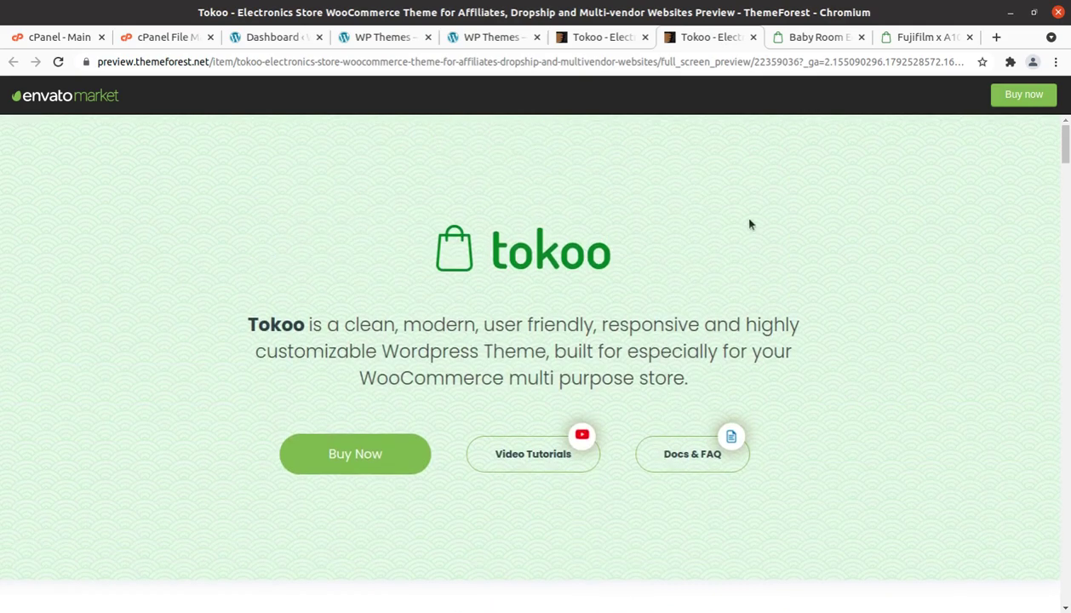
left_click(803, 39)
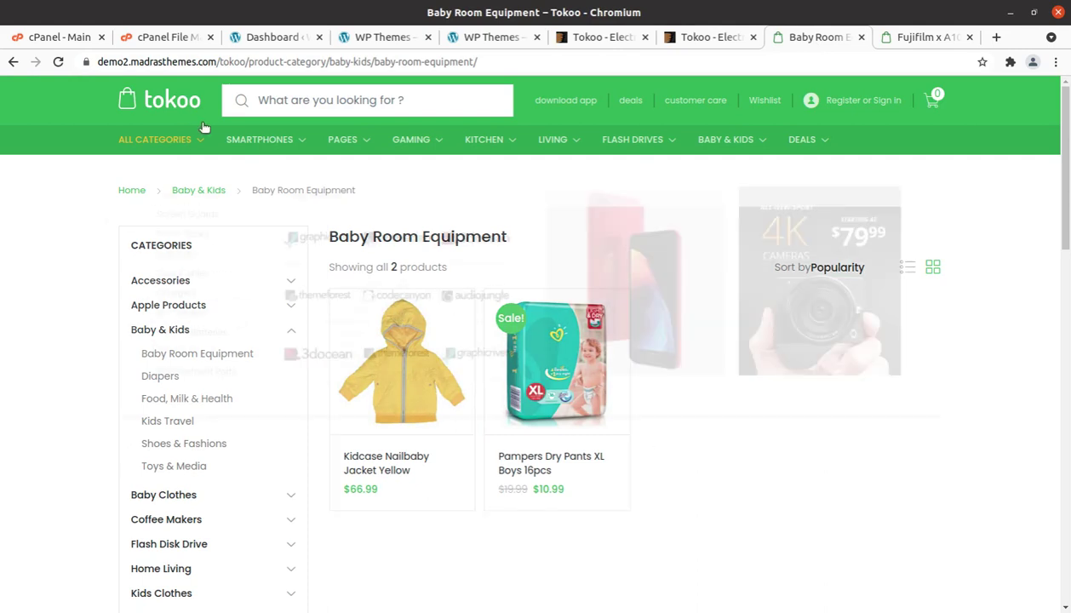
left_click(182, 104)
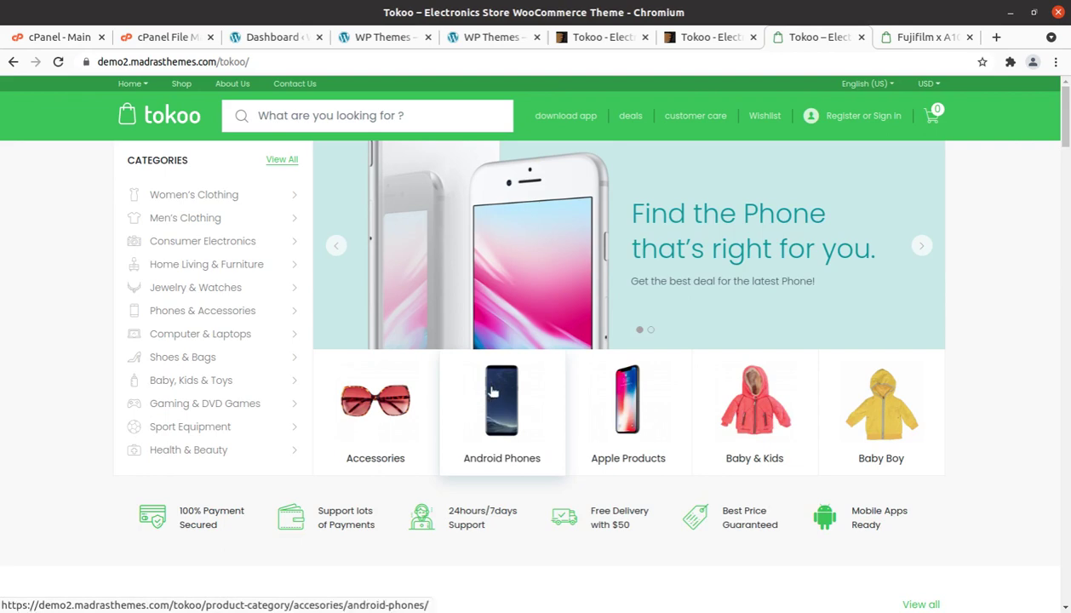
mouse_move(289, 264)
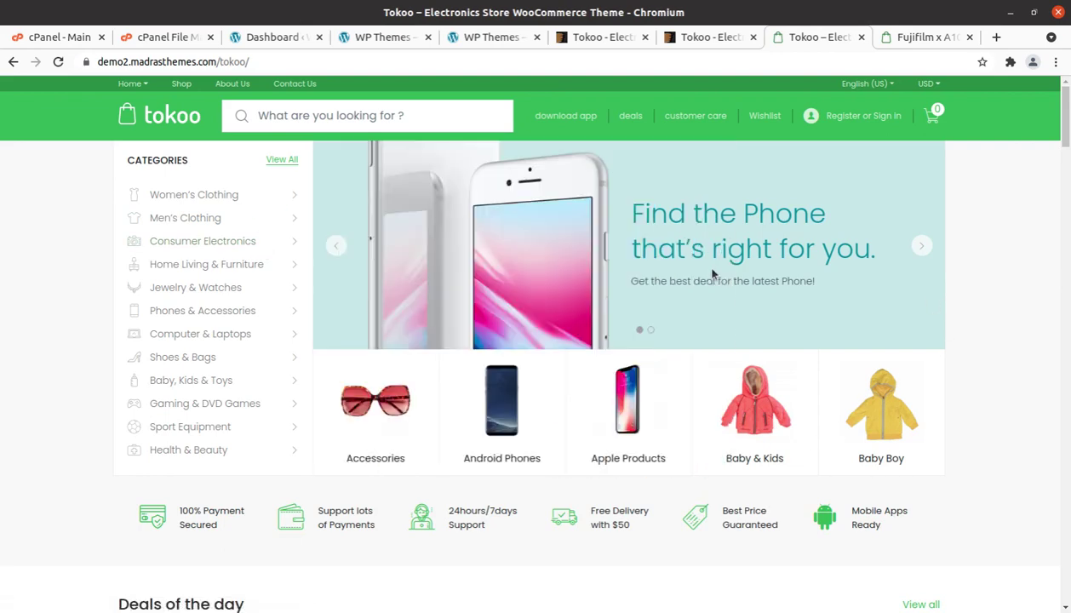
left_click(918, 39)
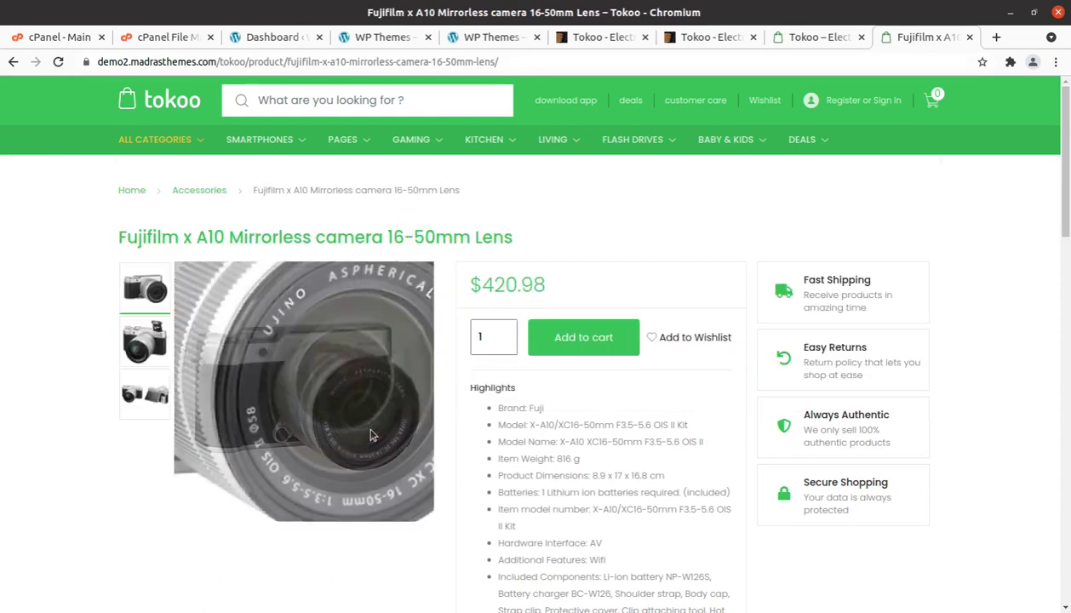
mouse_move(339, 138)
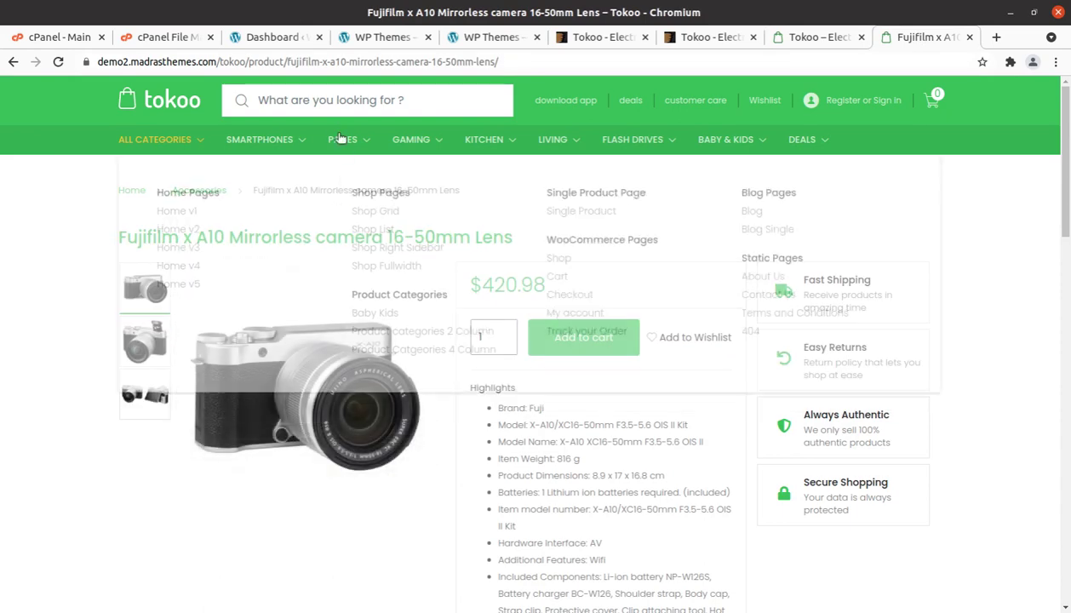
- Return to the WordPress dashboard from the store demo and open the theme's Import Demo Data page
left_click(366, 40)
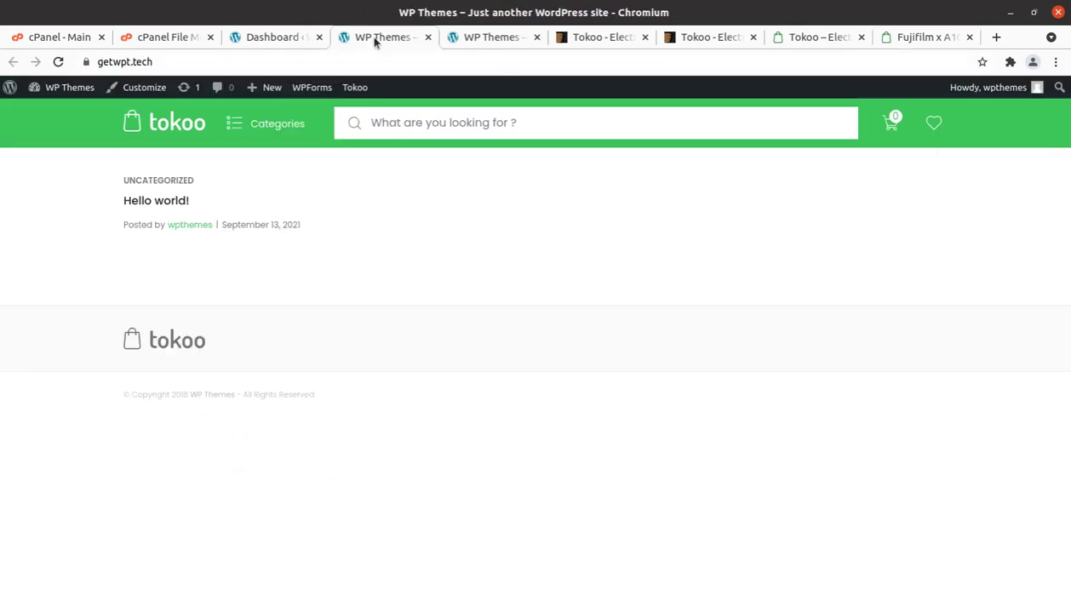
left_click(284, 38)
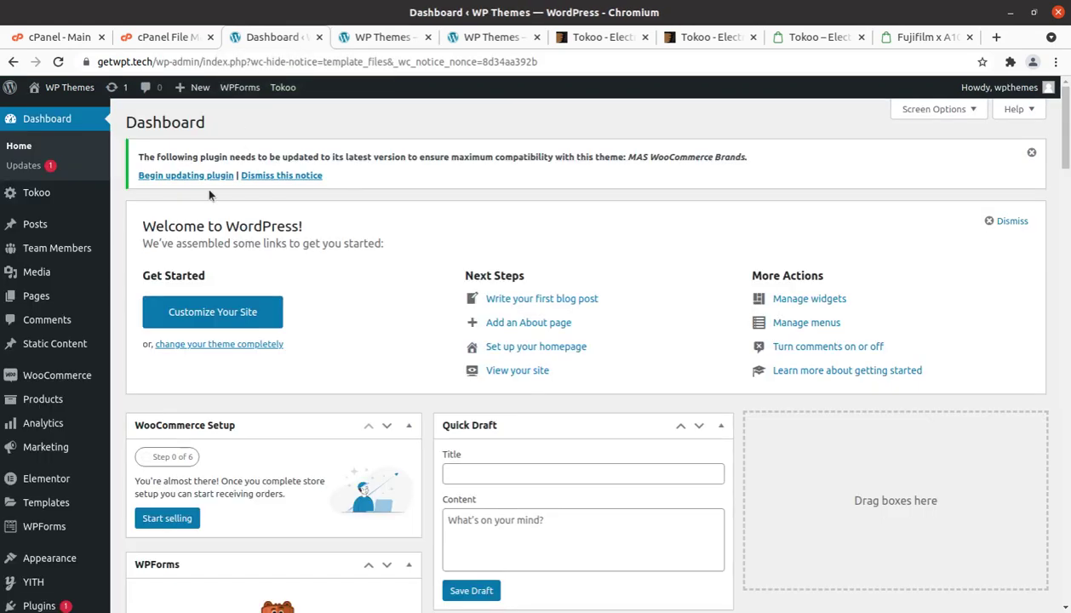
scroll(101, 596, "down", 2)
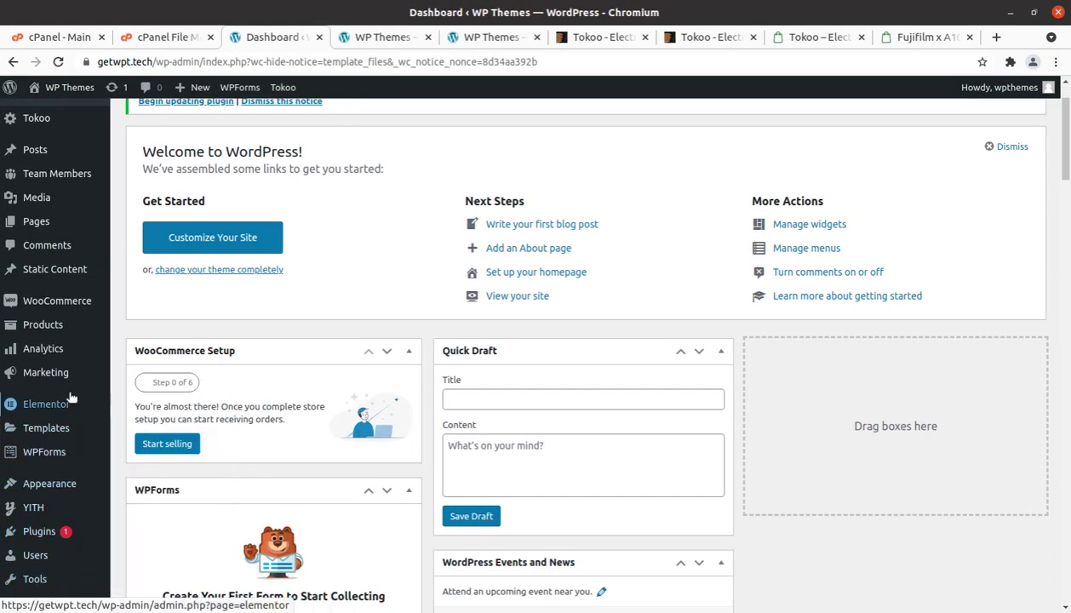
mouse_move(66, 481)
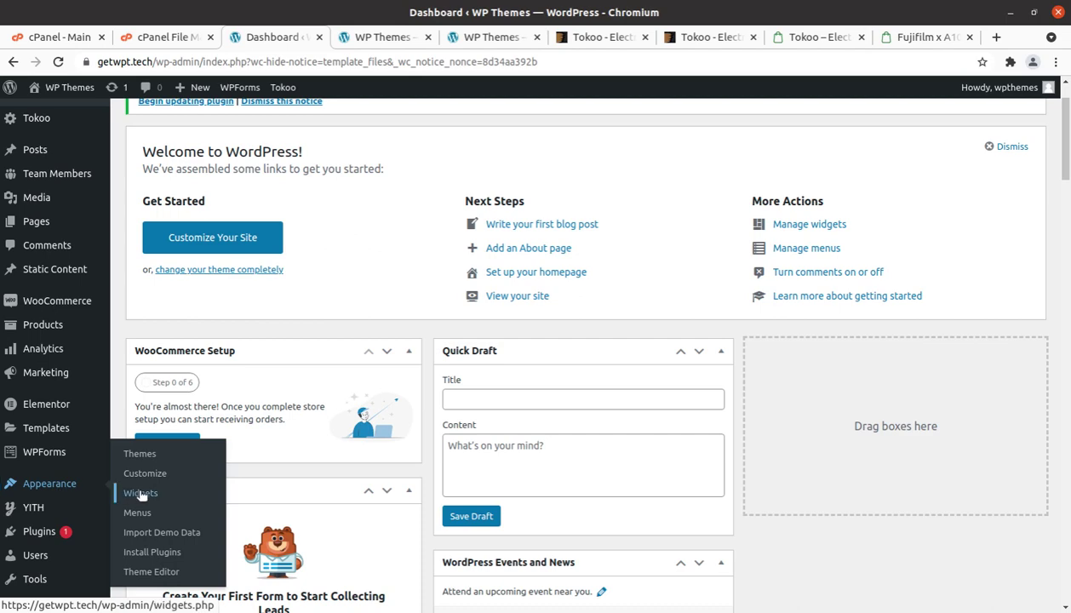
left_click(157, 534)
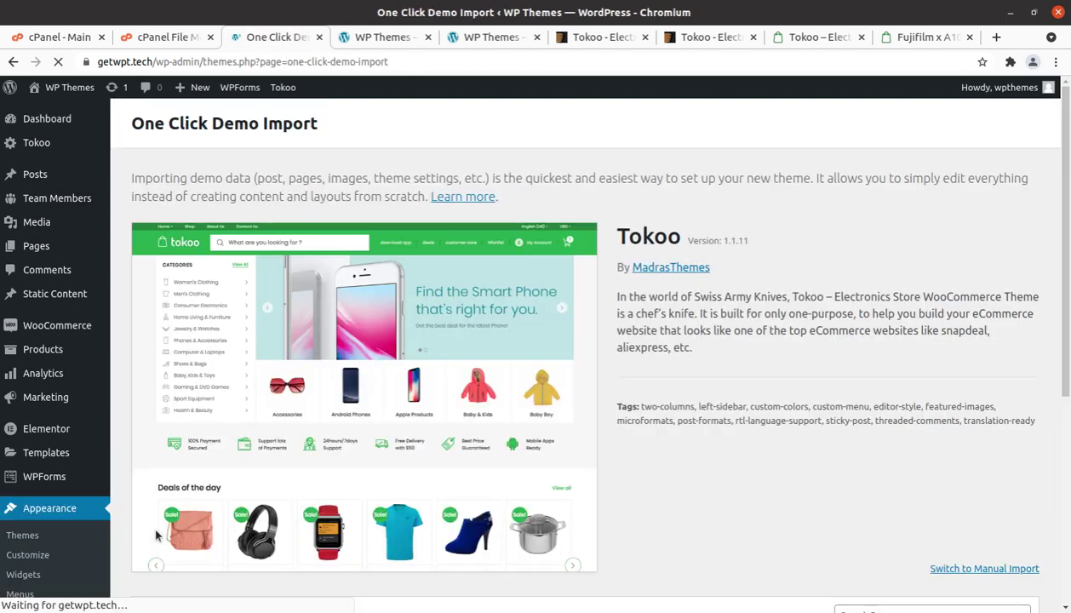
- Look over the One Click Demo Import page and compare the Tokoo - Elementor and Tokoo - King Composer demos
scroll(262, 494, "down", 5)
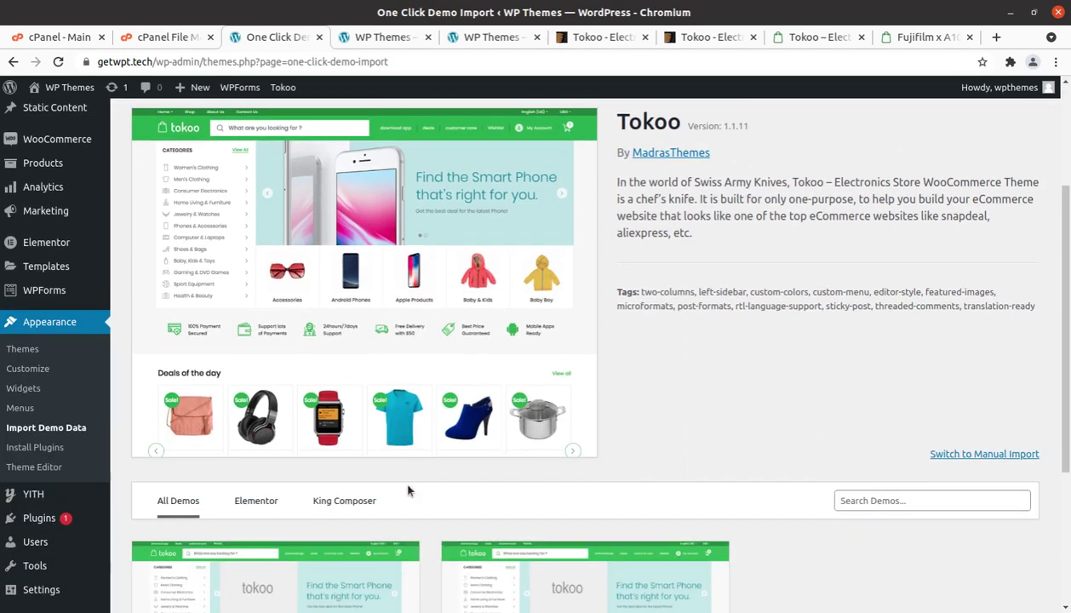
scroll(409, 490, "down", 3)
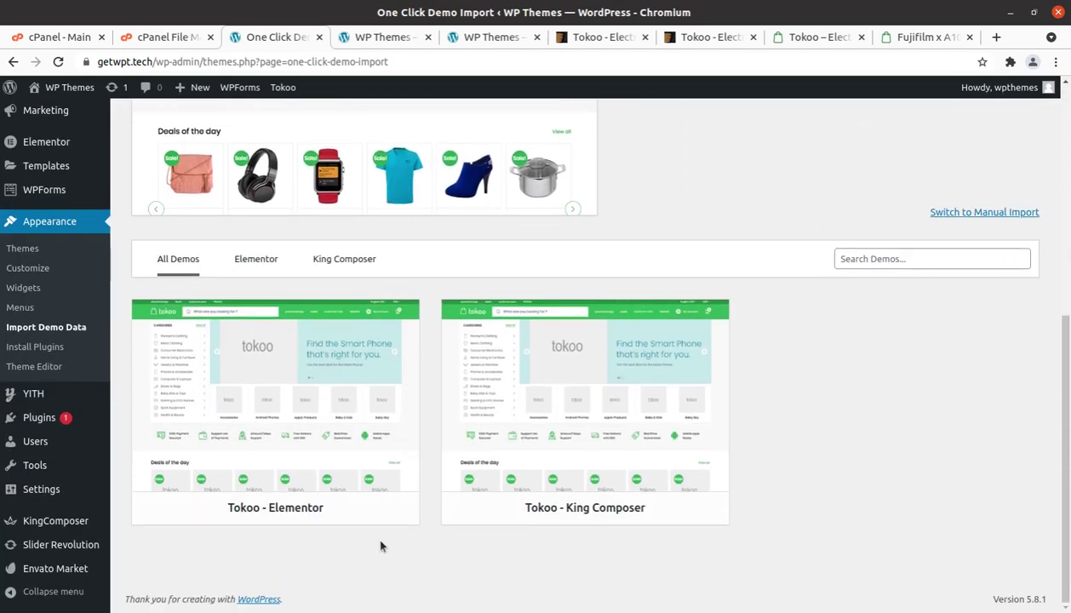
scroll(366, 553, "up", 5)
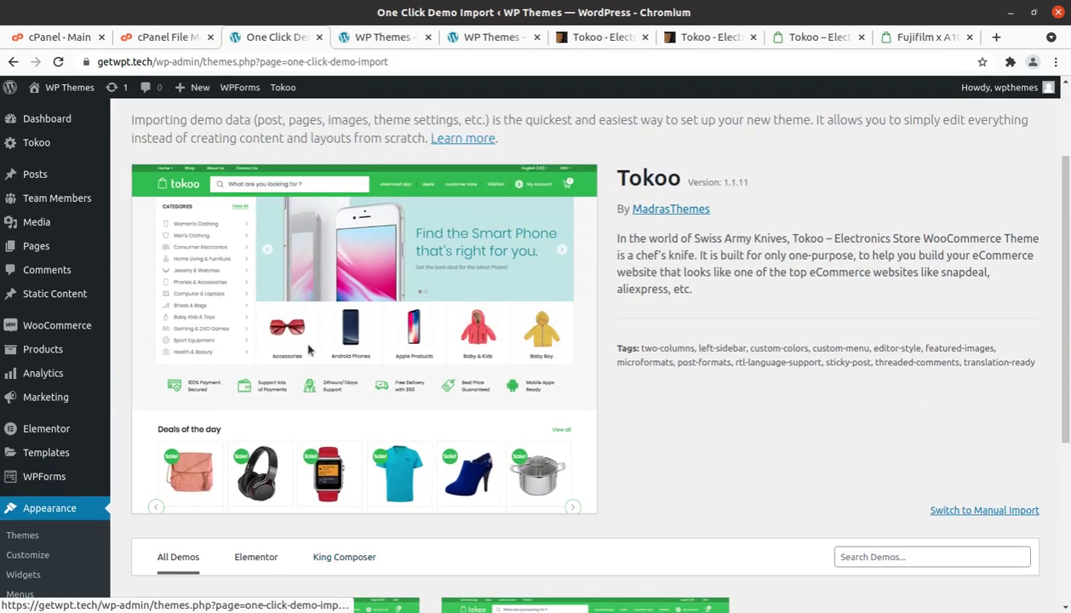
scroll(645, 330, "down", 5)
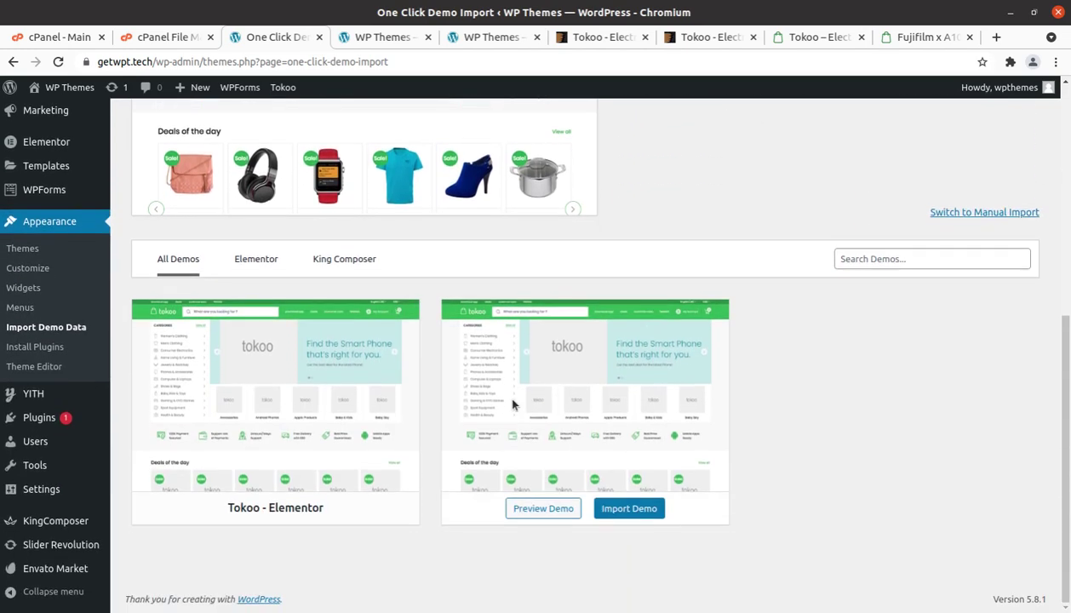
mouse_move(285, 438)
mouse_move(632, 468)
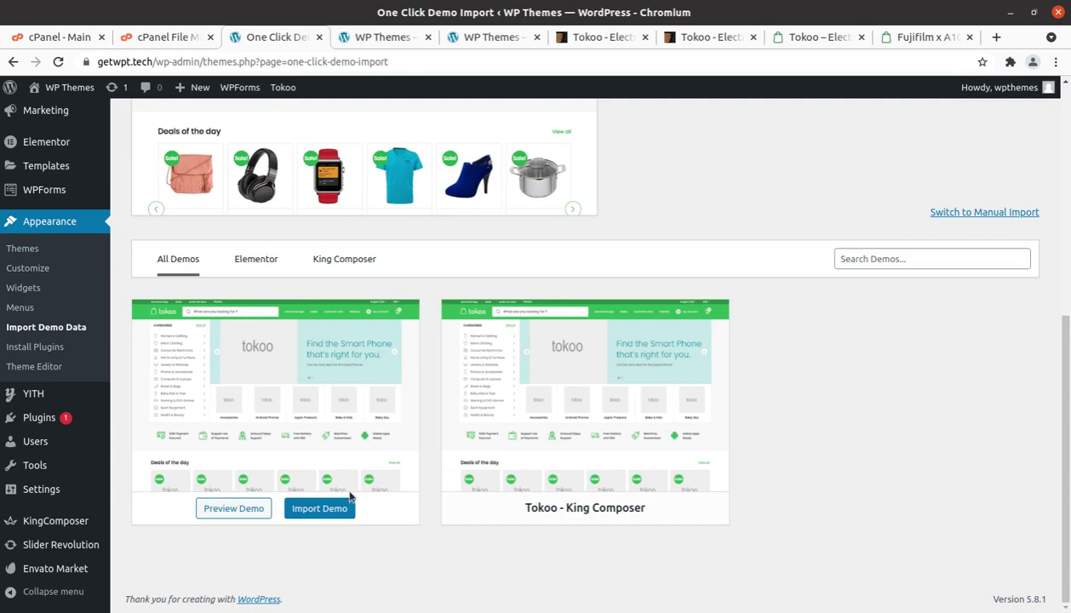
mouse_move(309, 511)
mouse_move(624, 508)
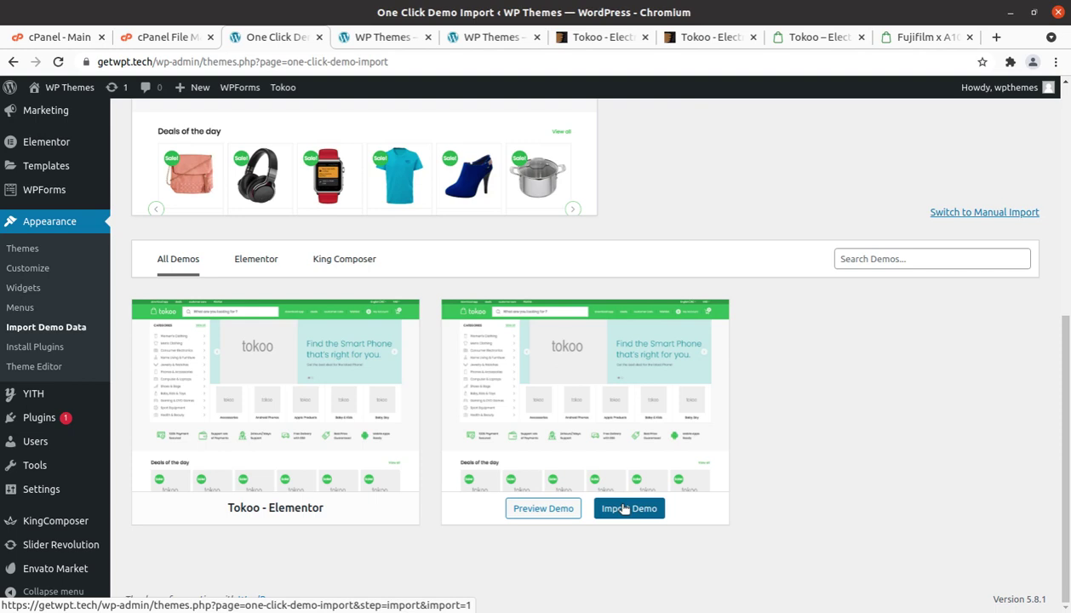
mouse_move(290, 417)
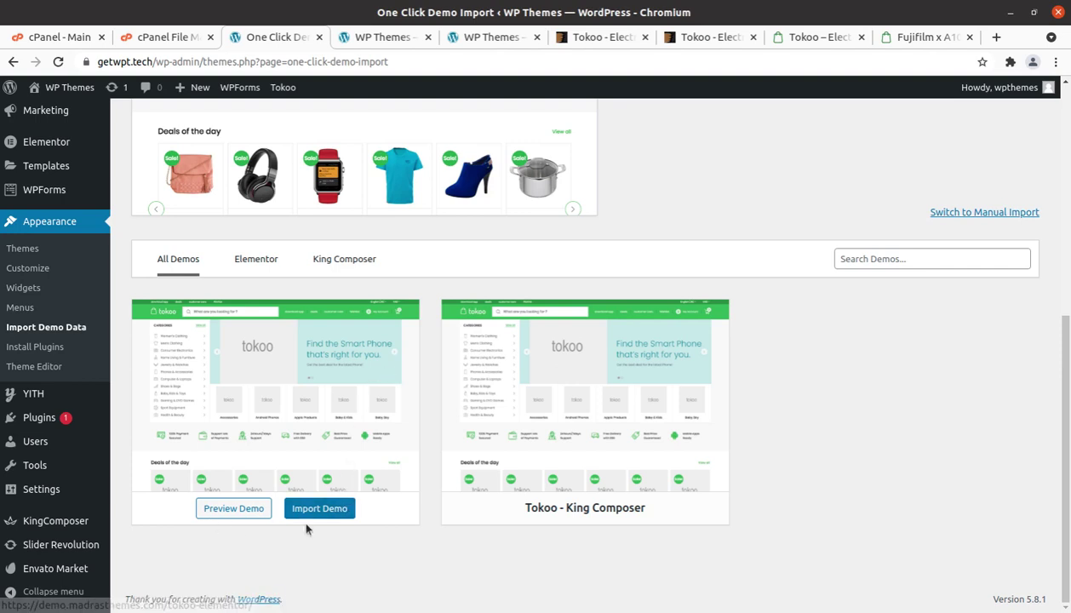
- Import the Tokoo - Elementor demo without the recommended All in One SEO and MonsterInsights plugins
left_click(331, 510)
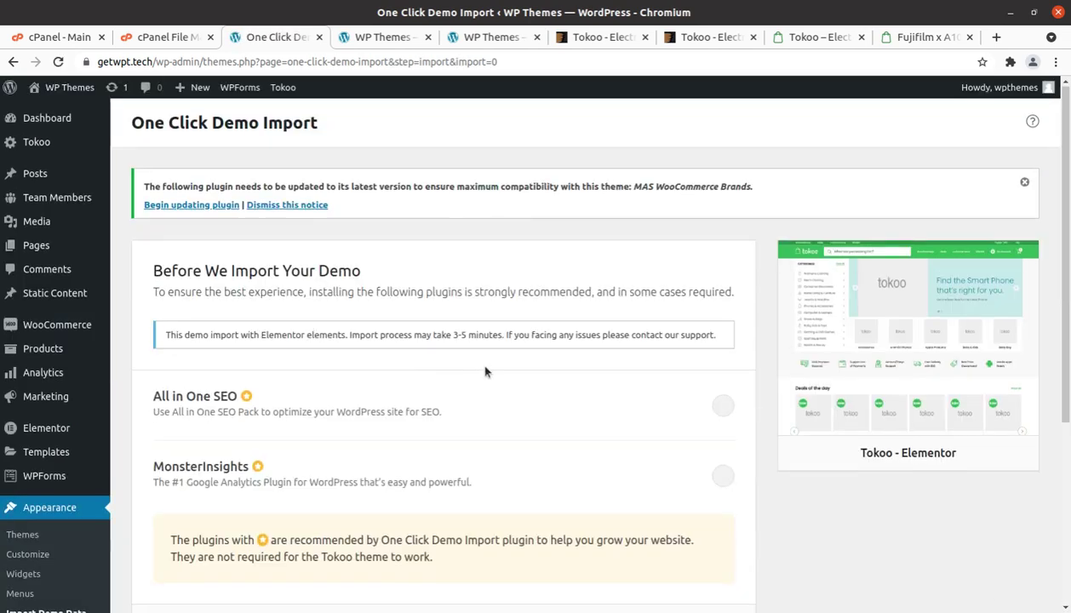
scroll(485, 371, "down", 2)
scroll(485, 372, "down", 2)
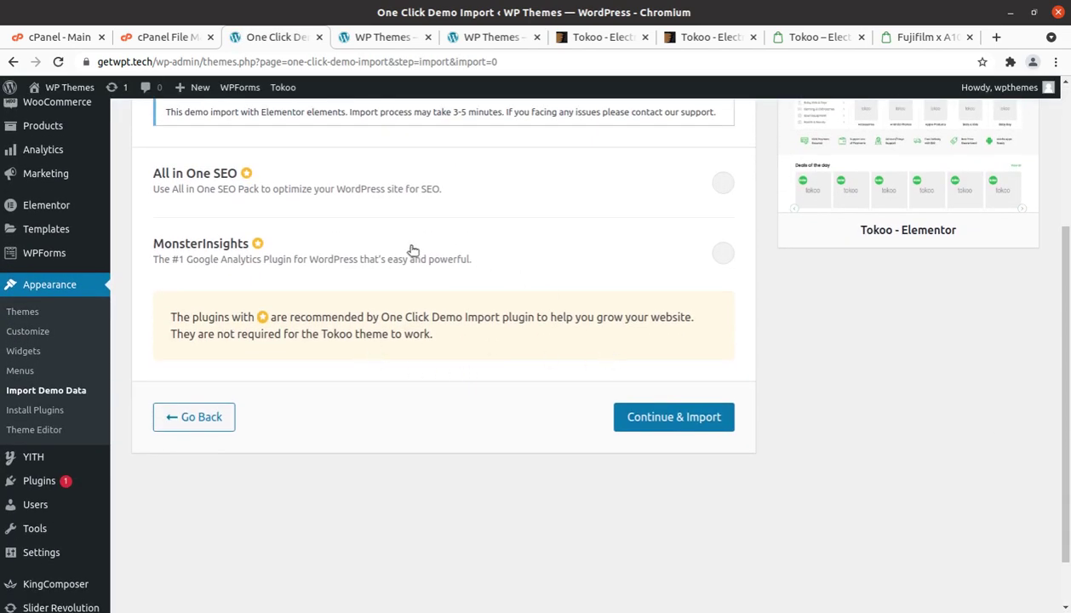
scroll(353, 267, "up", 2)
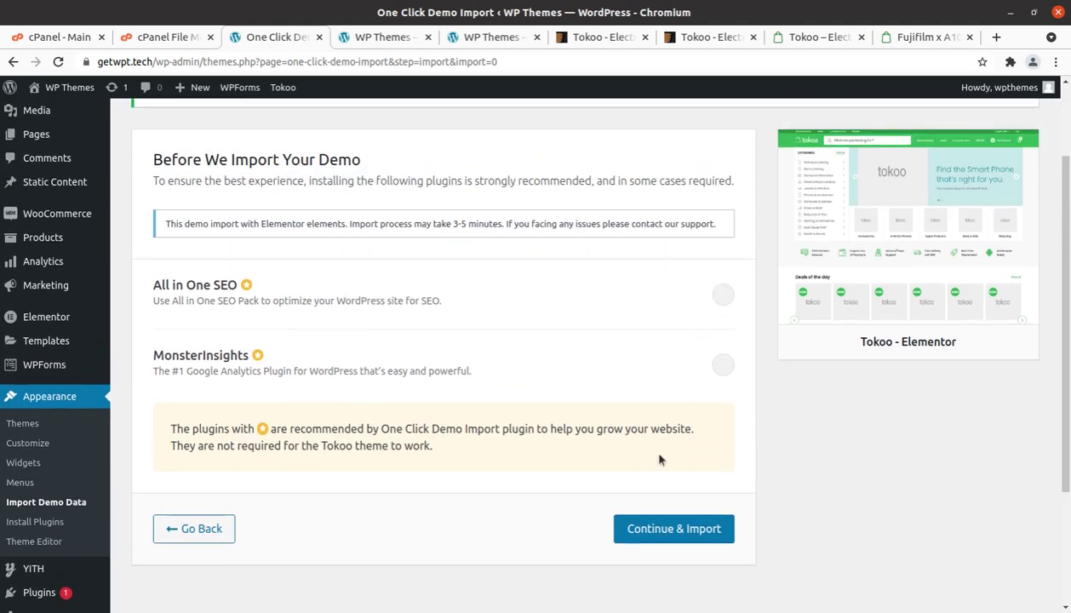
scroll(599, 414, "down", 2)
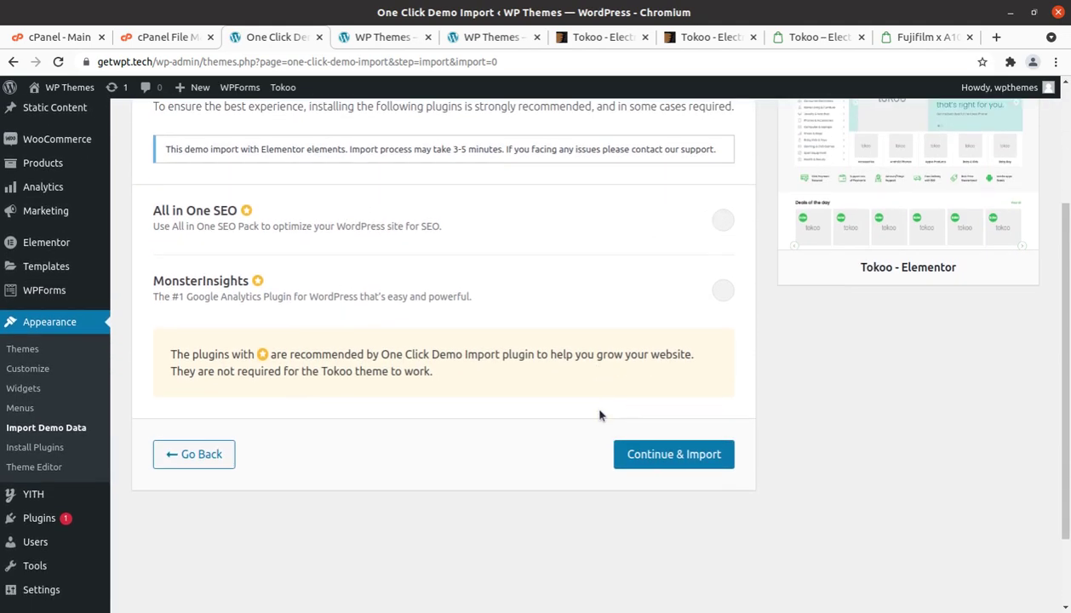
left_click(645, 458)
scroll(639, 459, "up", 3)
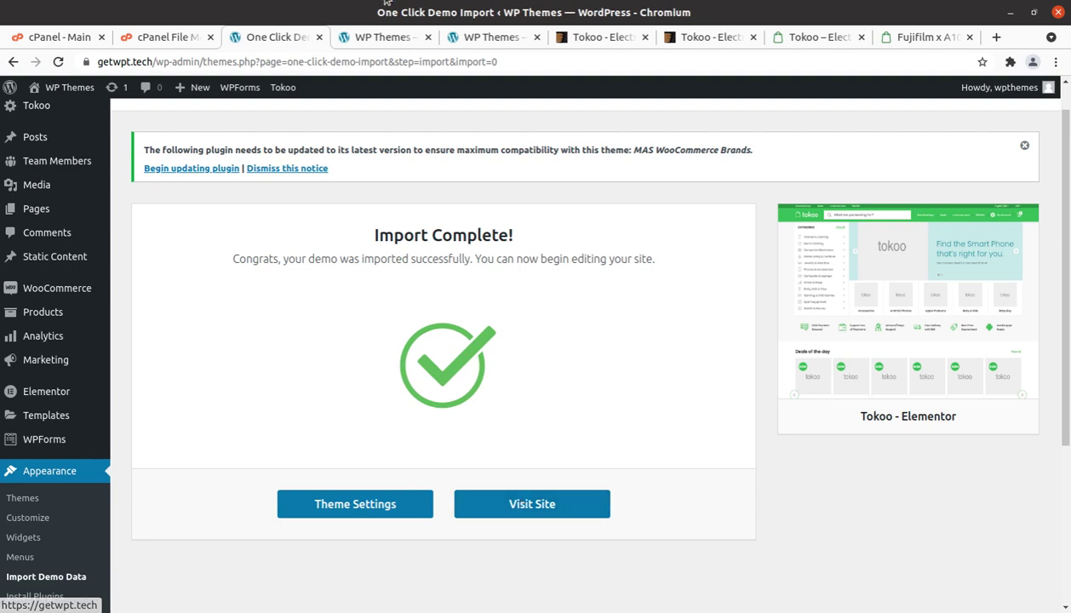
- Reload the live site and examine its home page, including the product sections and the category submenus
left_click(366, 37)
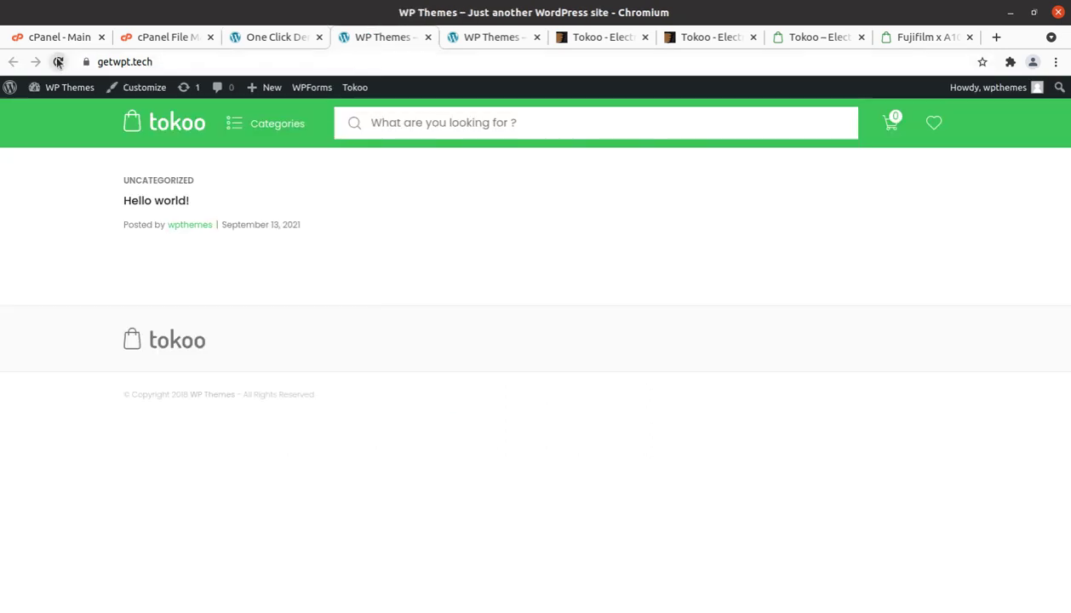
left_click(57, 62)
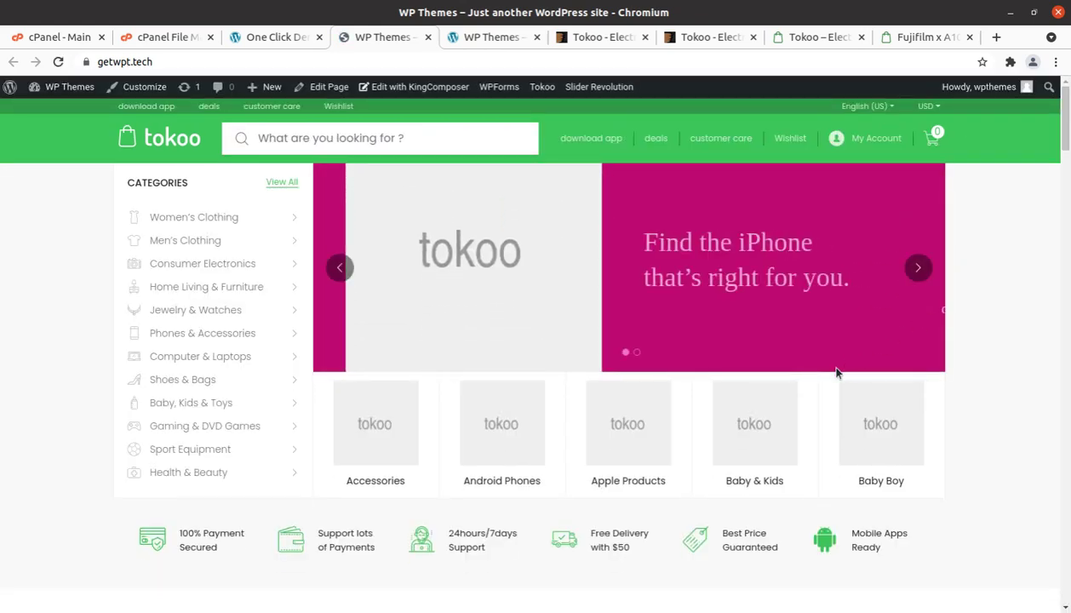
scroll(547, 325, "down", 1)
scroll(547, 324, "down", 7)
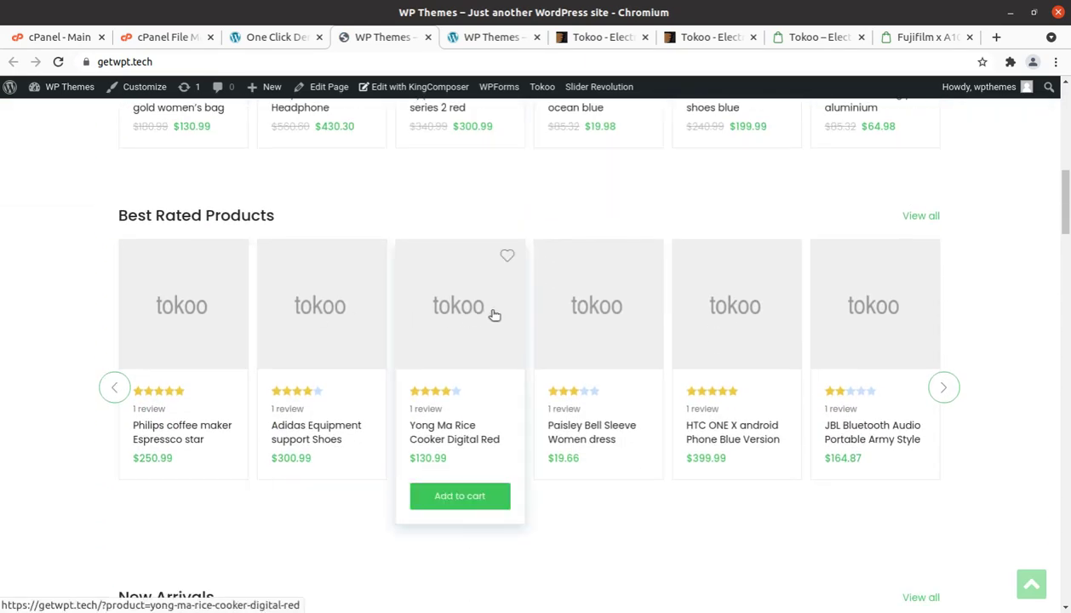
scroll(955, 320, "up", 8)
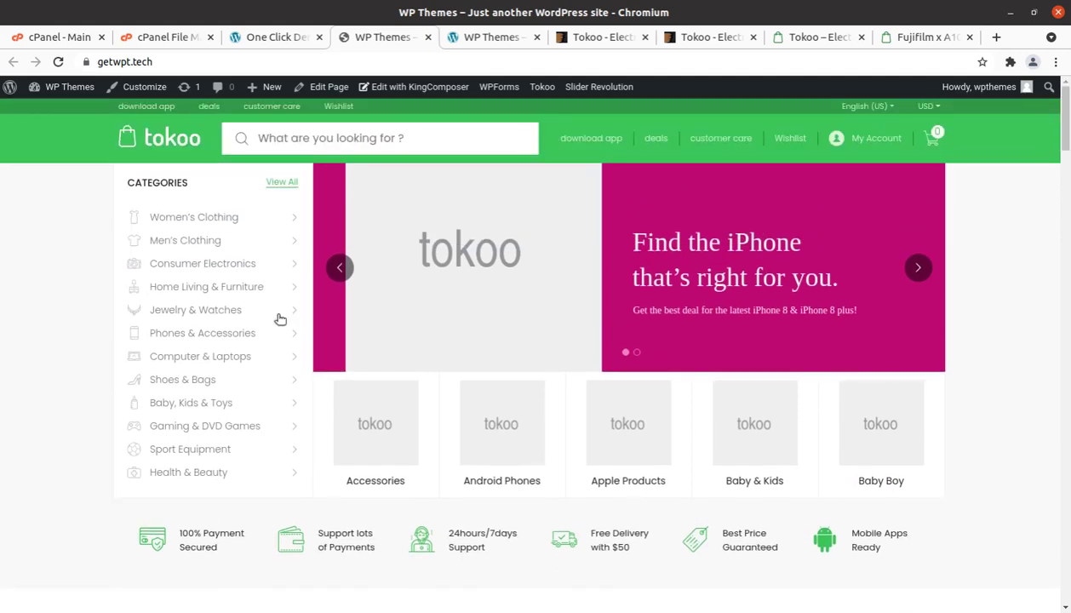
mouse_move(175, 219)
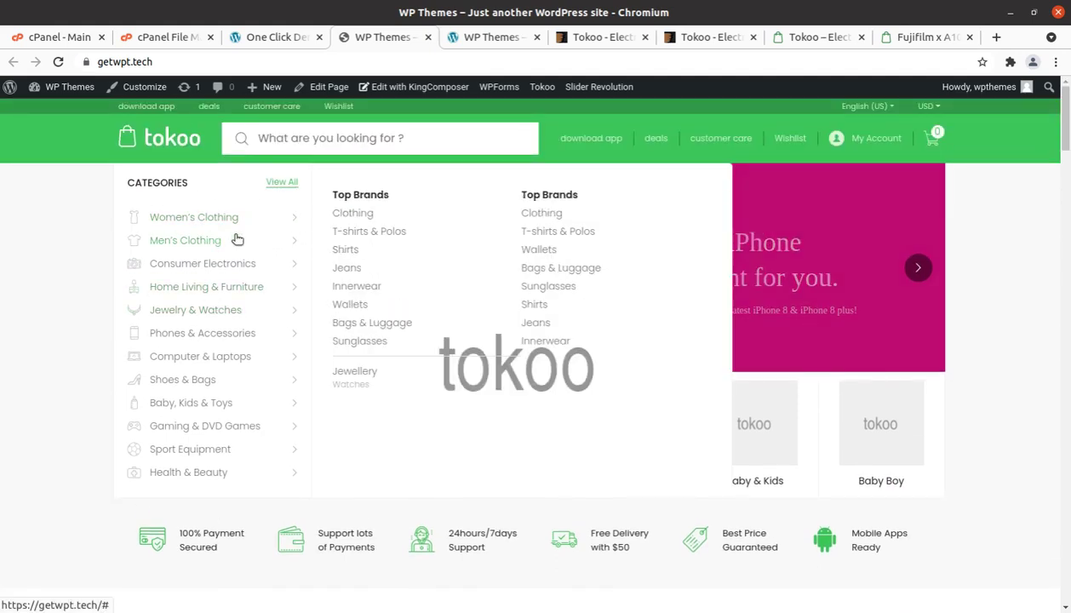
- View the Apple watch nike series 2 red product page, and return to the home page to check its search field and header links
scroll(440, 414, "down", 3)
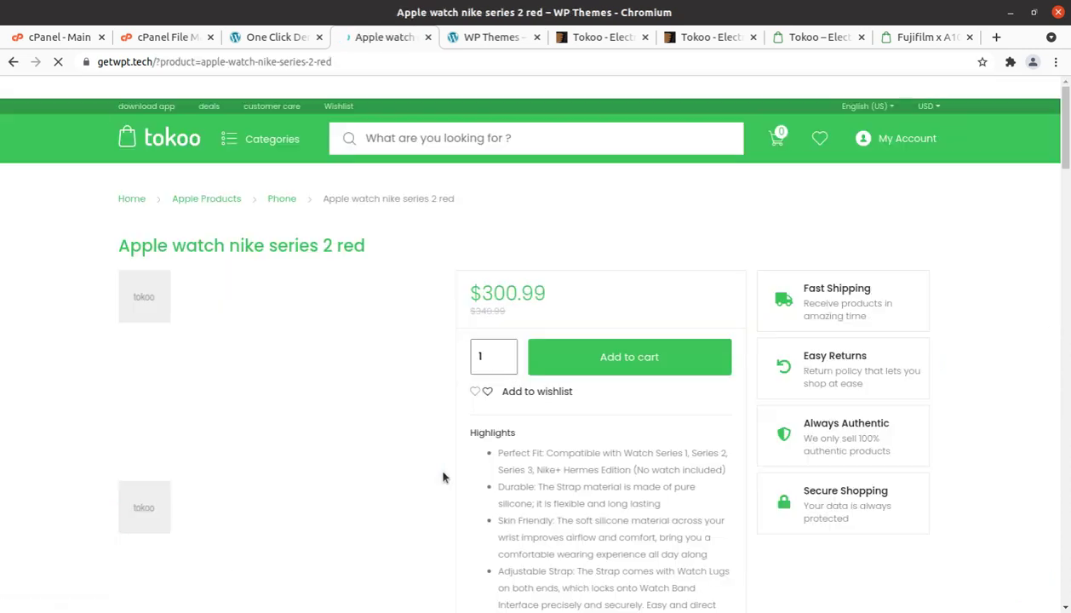
scroll(433, 459, "down", 5)
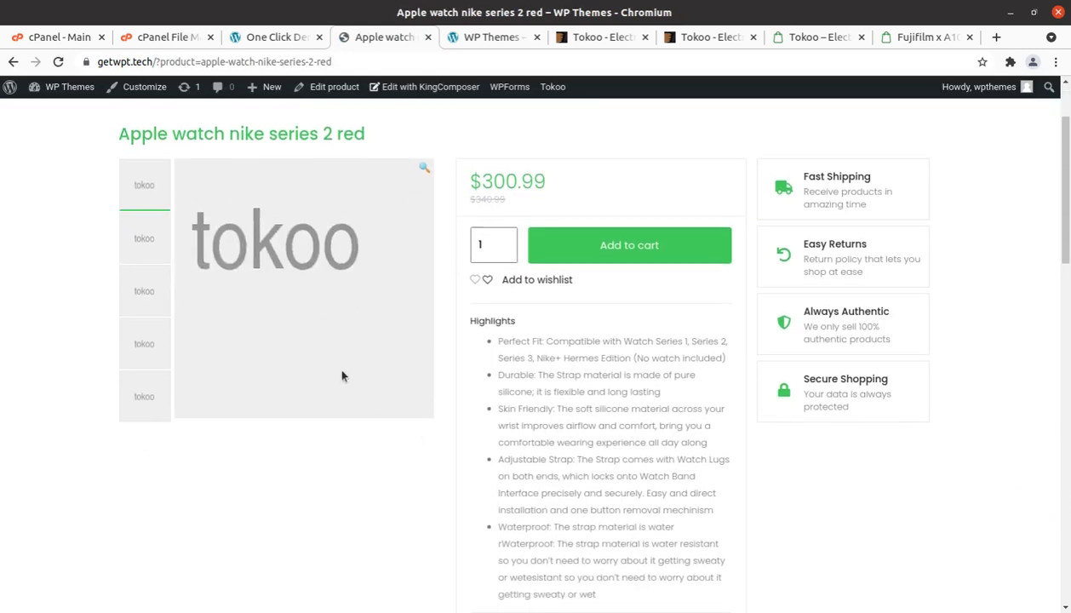
scroll(666, 360, "up", 5)
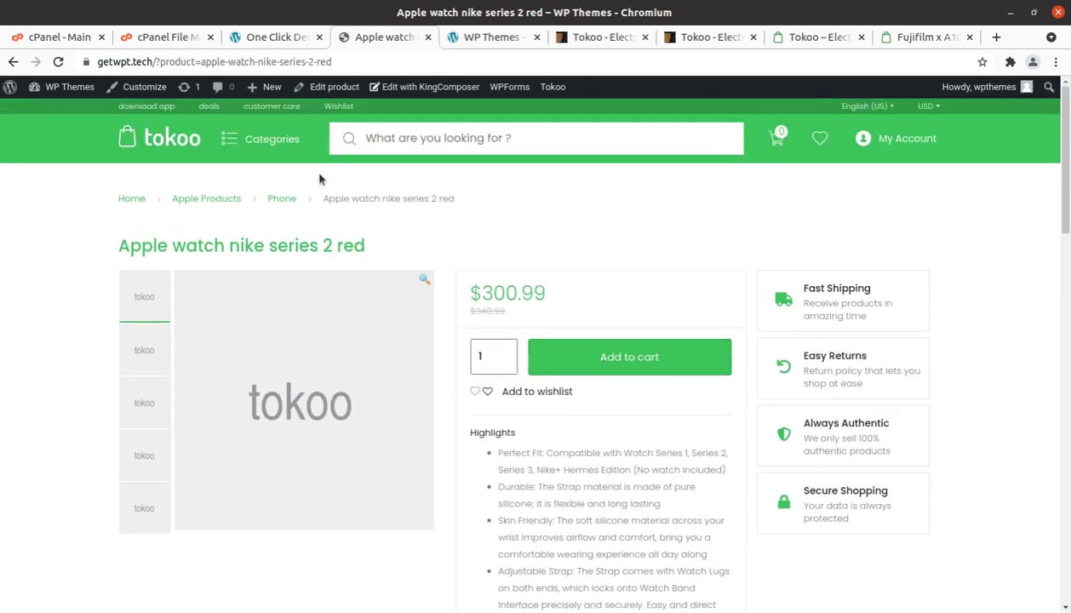
left_click(157, 142)
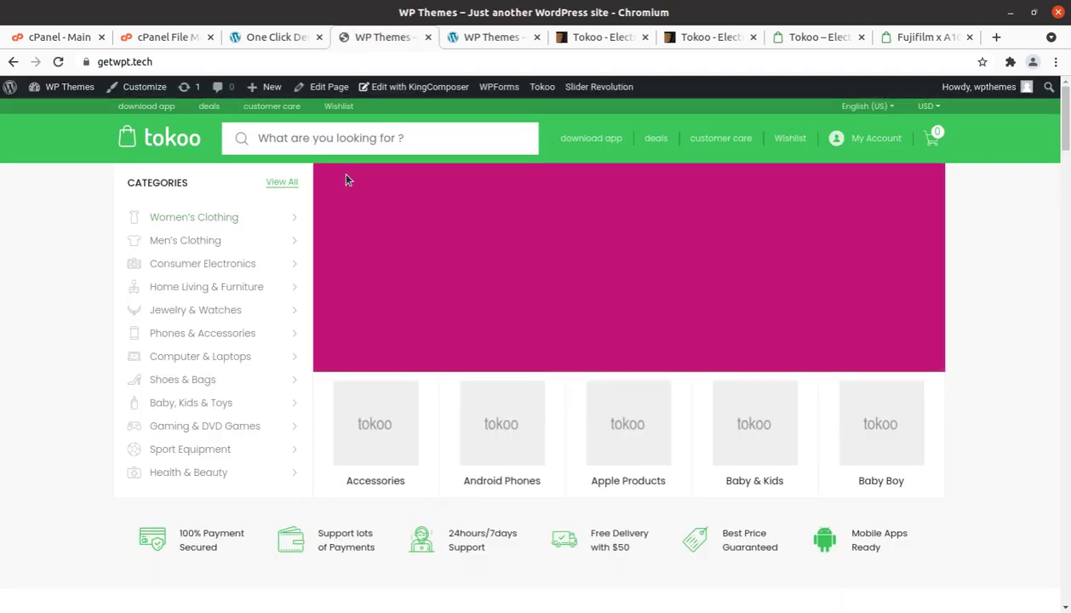
left_click(349, 141)
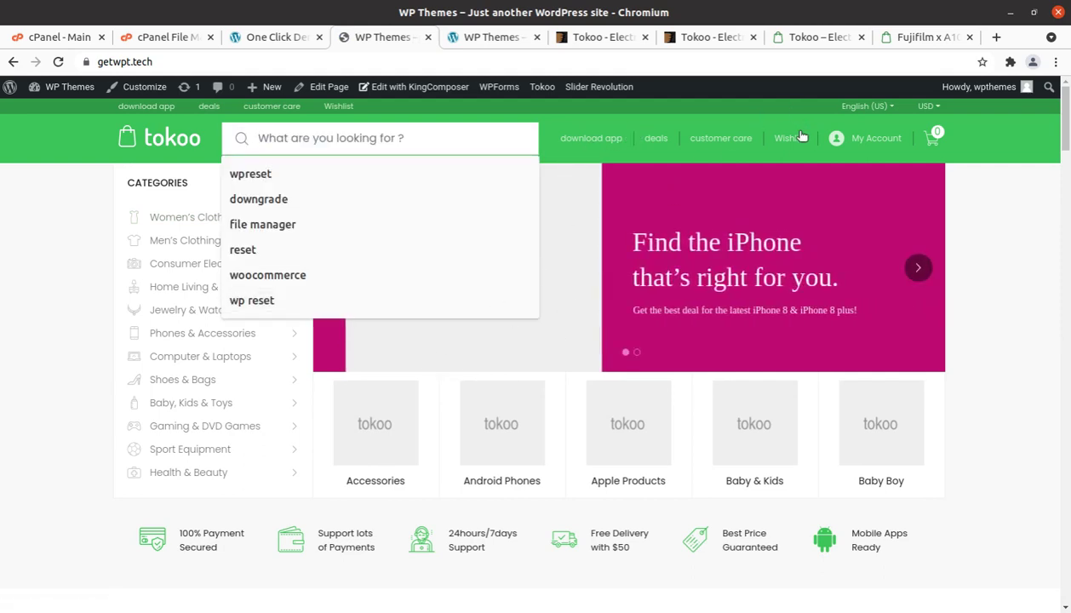
mouse_move(861, 147)
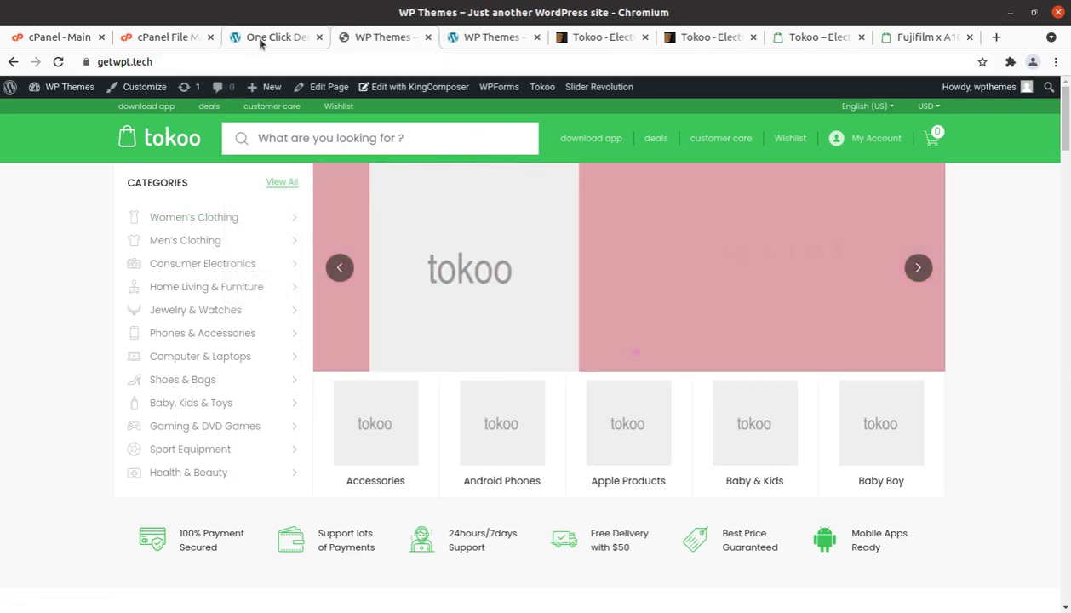
- Open the list of all pages in the WordPress admin and look through the imported pages
left_click(265, 38)
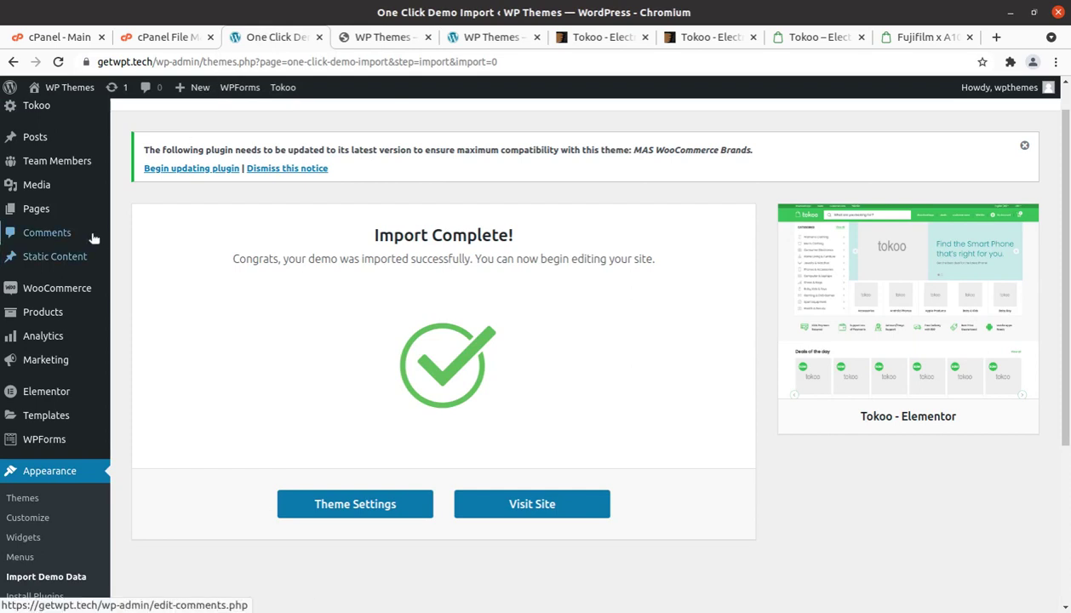
left_click(37, 209)
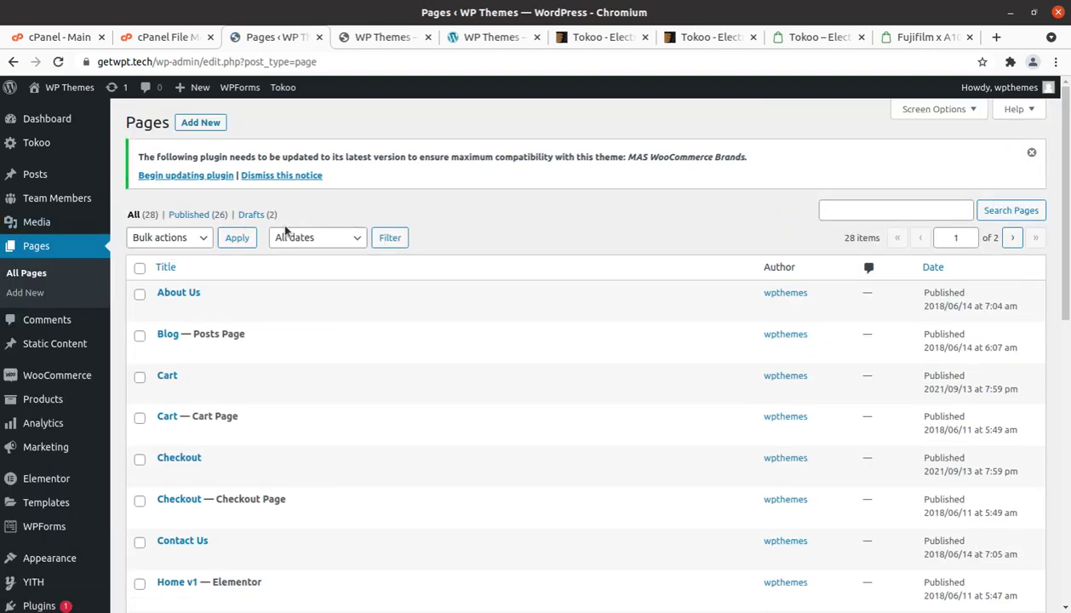
scroll(223, 228, "down", 5)
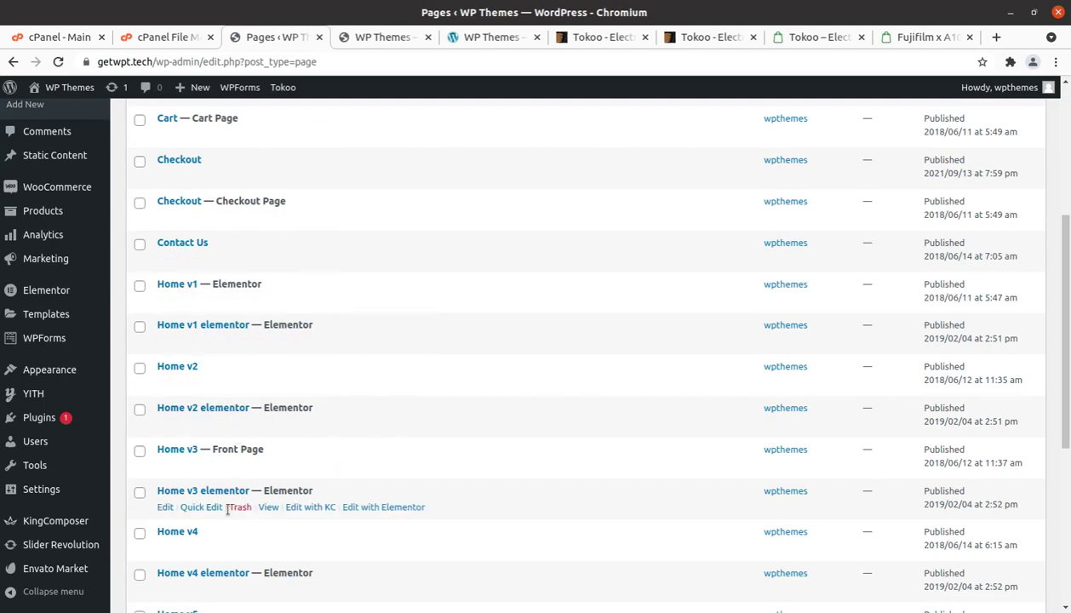
- Open the Home v3 elementor and Home v5 elementor pages in new browser tabs and view both layouts
middle_click(269, 508)
scroll(269, 508, "down", 3)
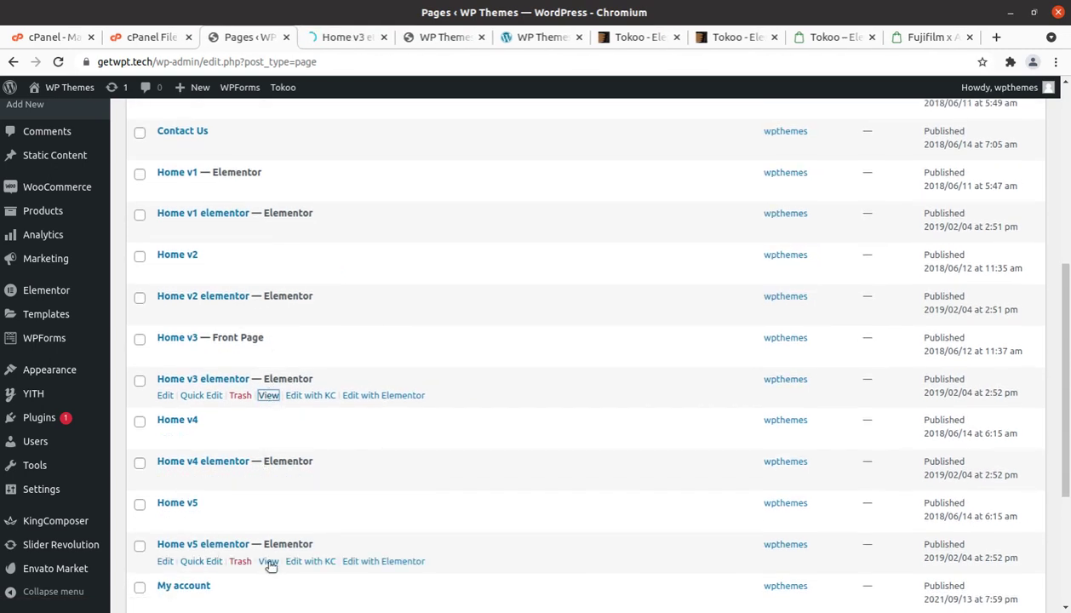
middle_click(269, 561)
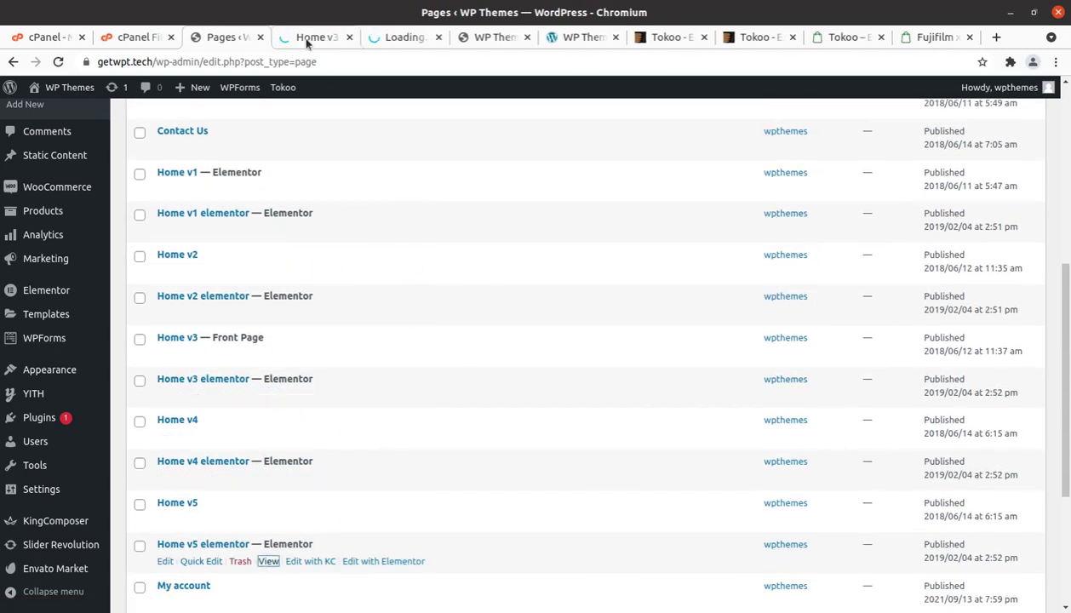
left_click(307, 39)
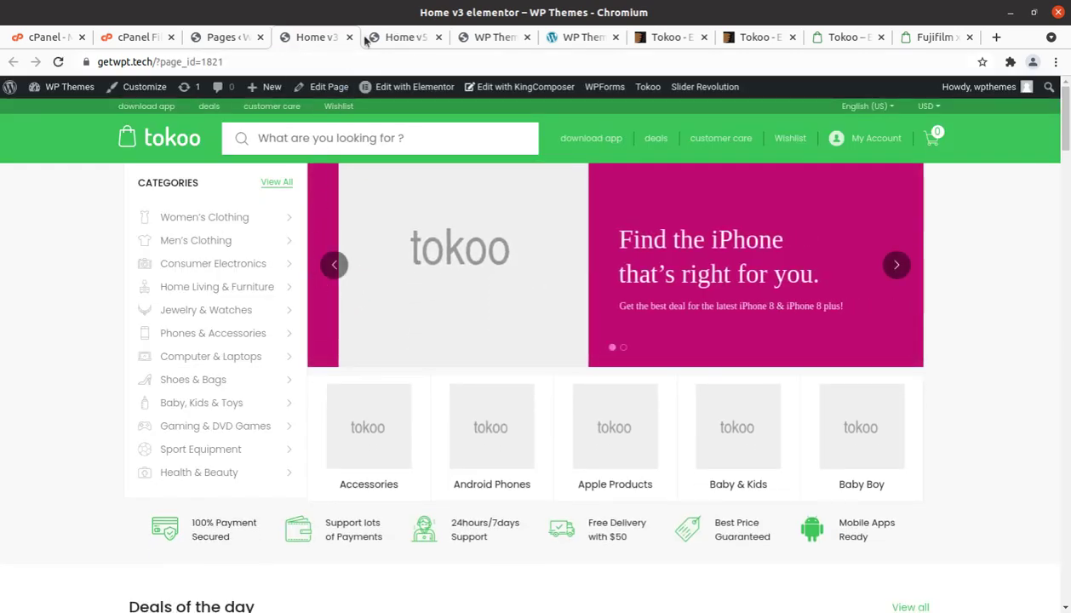
left_click(407, 32)
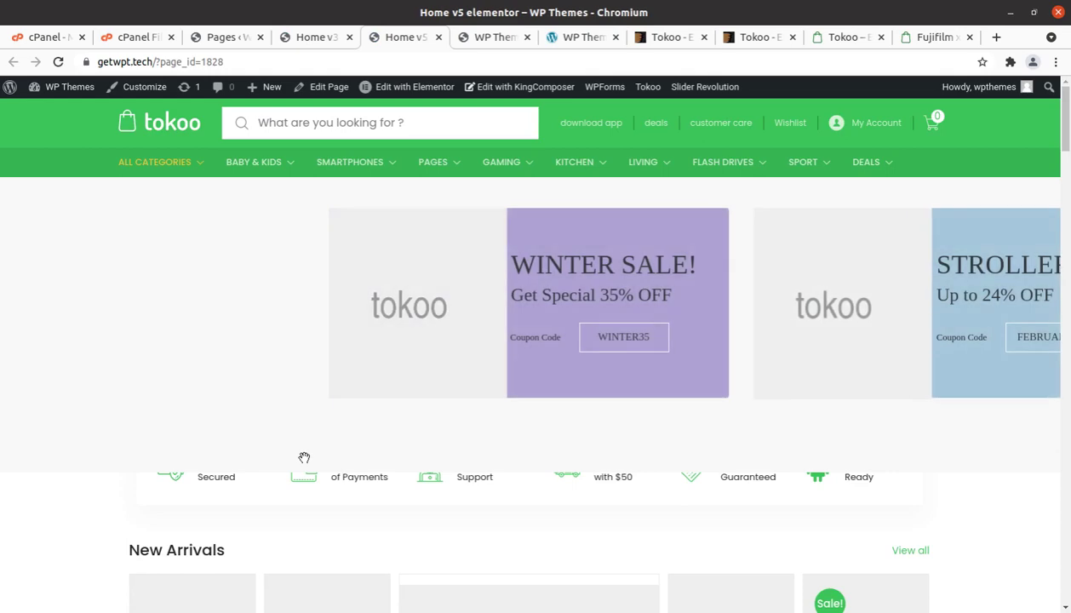
- Examine the Home v5 elementor page's banner slider and product sections, and close the Home v5 and Home v3 preview tabs
scroll(304, 455, "down", 2)
scroll(303, 451, "up", 2)
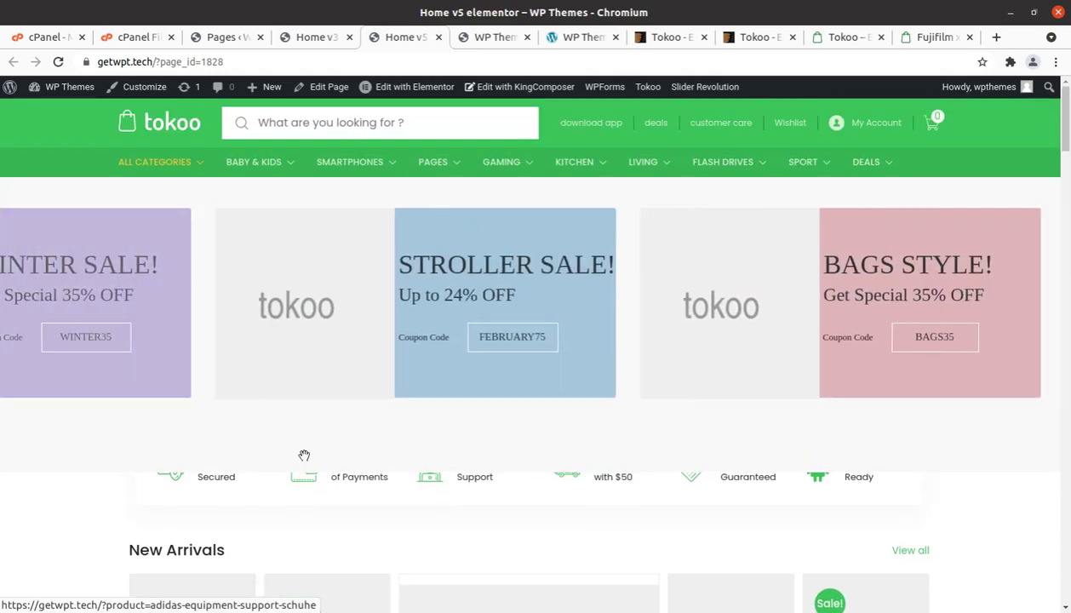
scroll(305, 458, "down", 2)
scroll(304, 457, "down", 8)
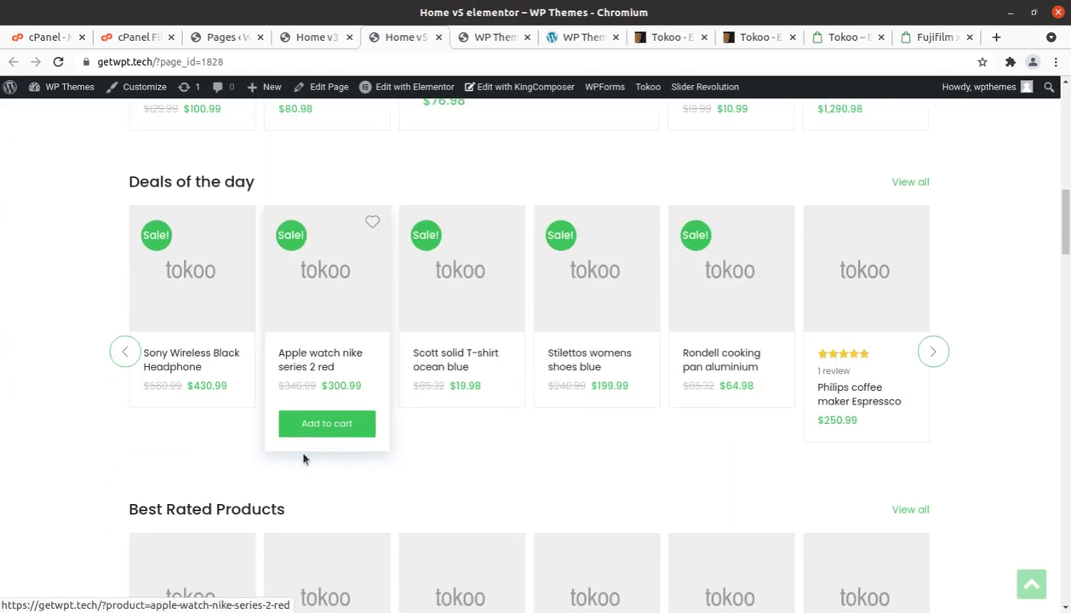
scroll(441, 364, "up", 10)
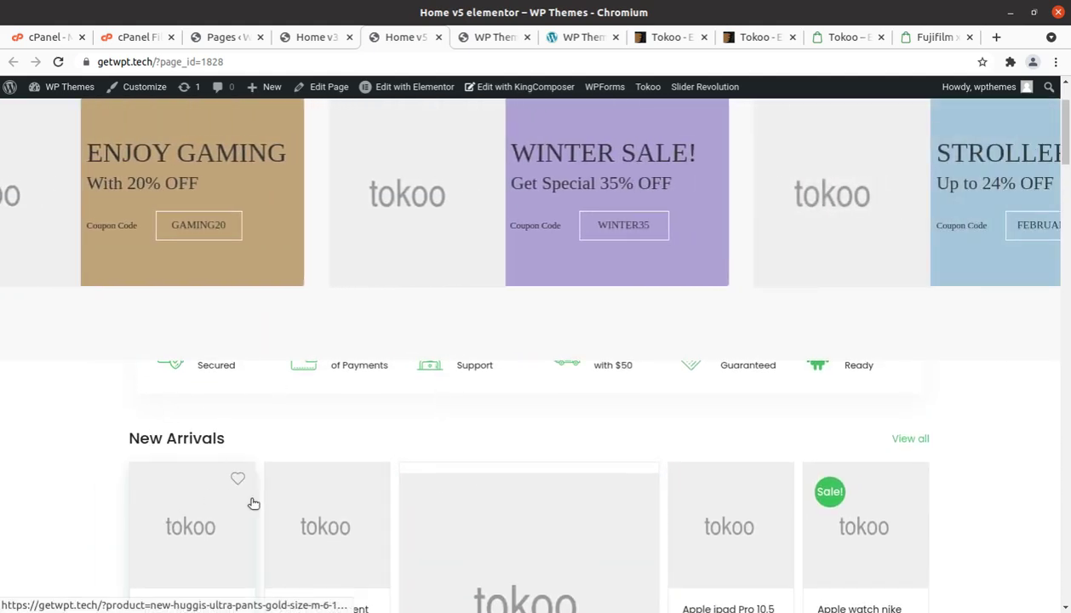
scroll(323, 400, "down", 2)
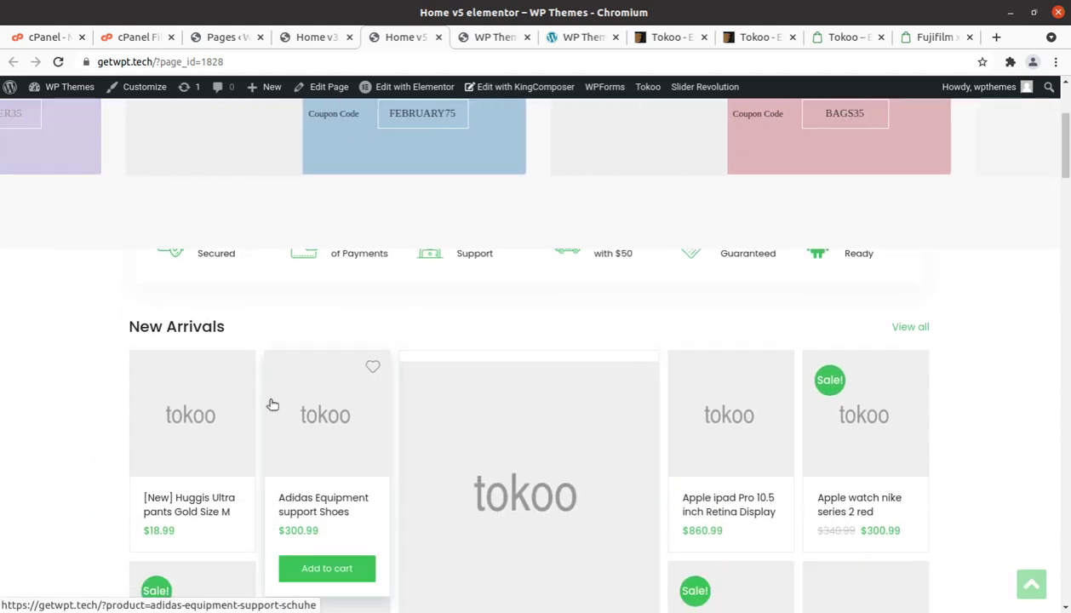
scroll(815, 432, "down", 2)
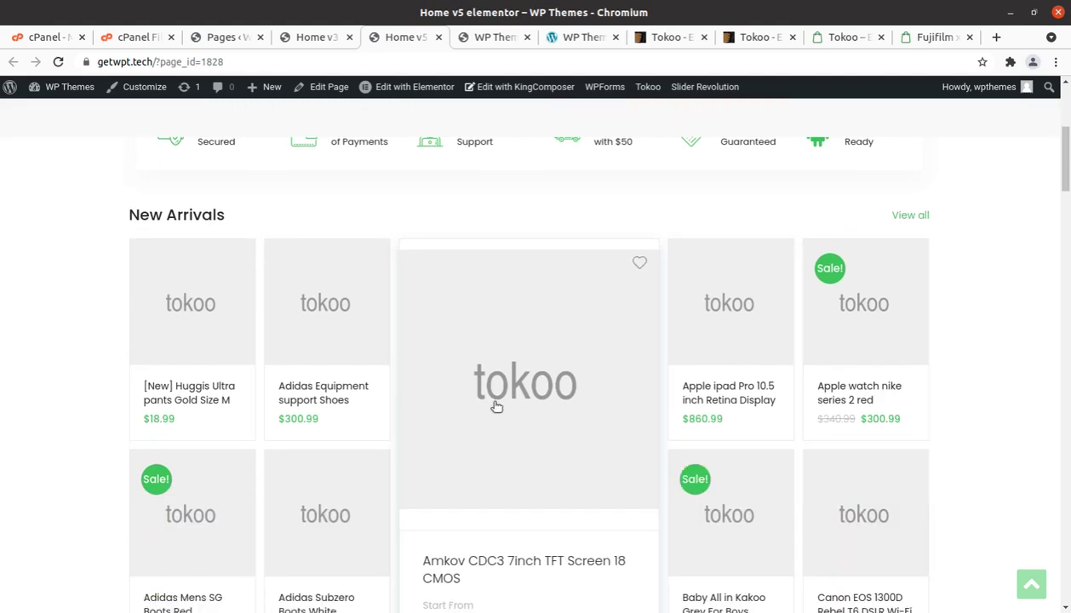
left_click(439, 37)
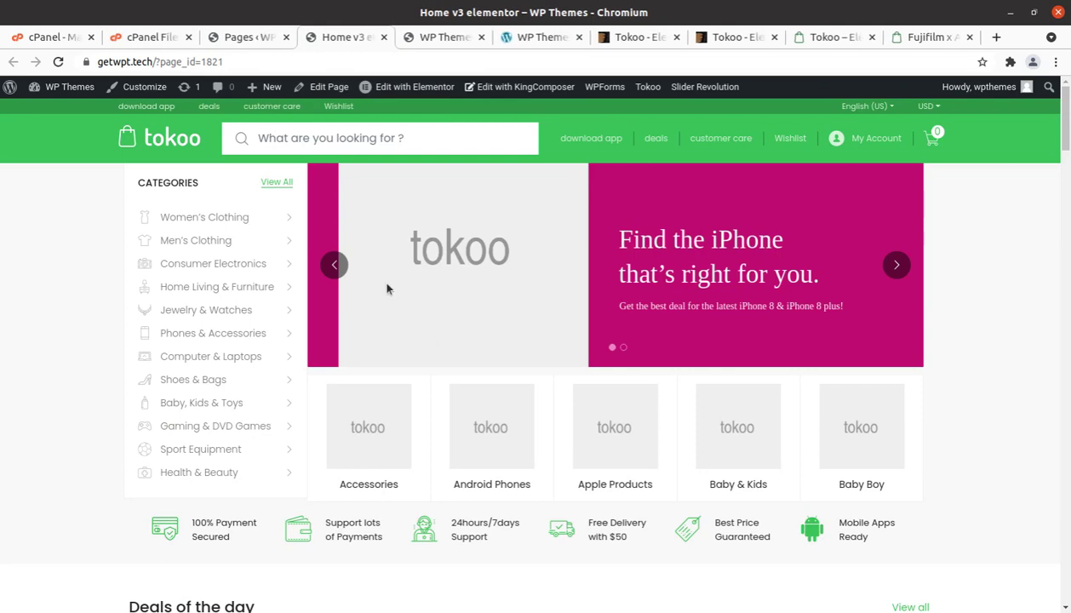
left_click(384, 37)
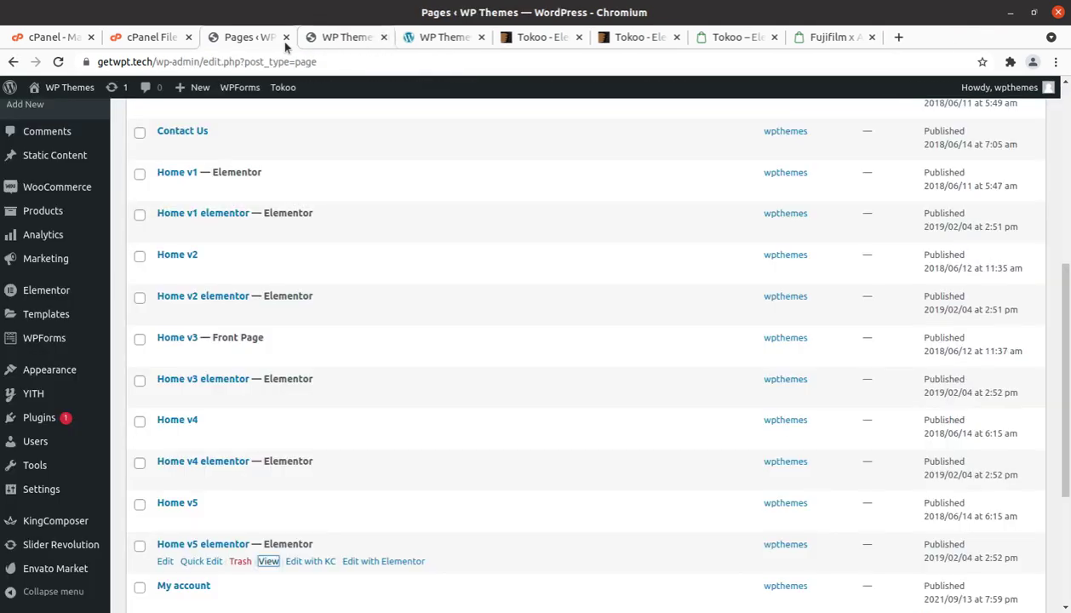
- Open the list of all posts in the WordPress admin and look through the imported entries
scroll(214, 436, "up", 3)
scroll(214, 437, "up", 1)
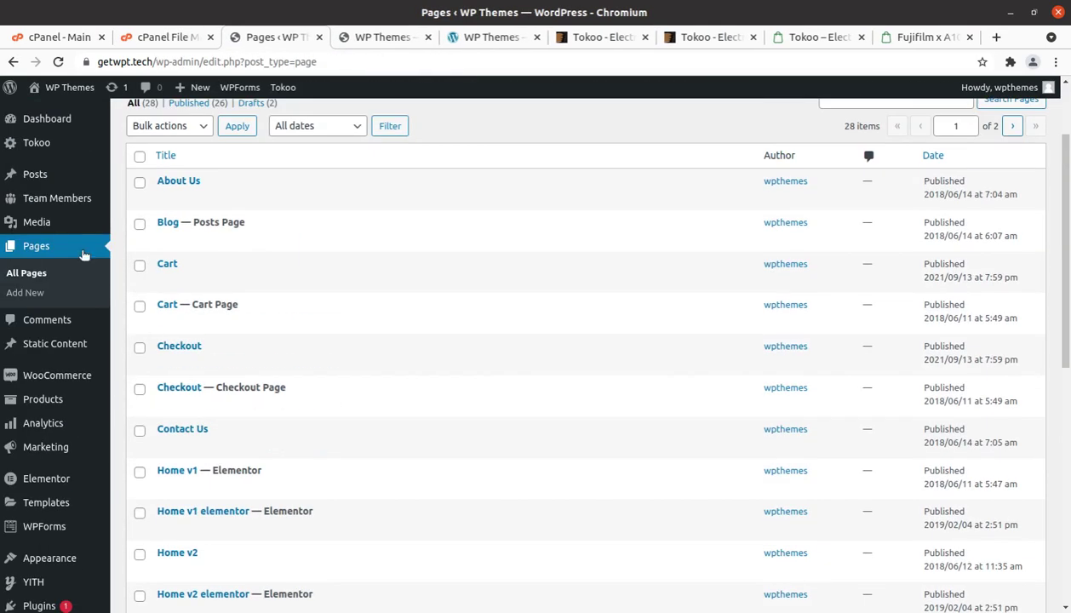
left_click(41, 183)
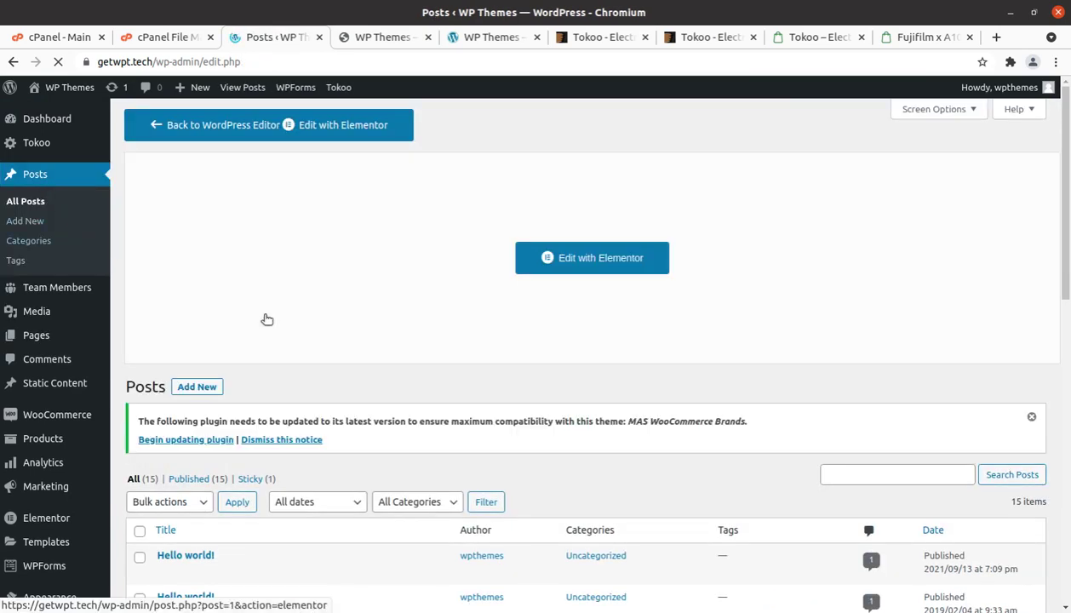
scroll(387, 336, "down", 3)
scroll(388, 337, "down", 3)
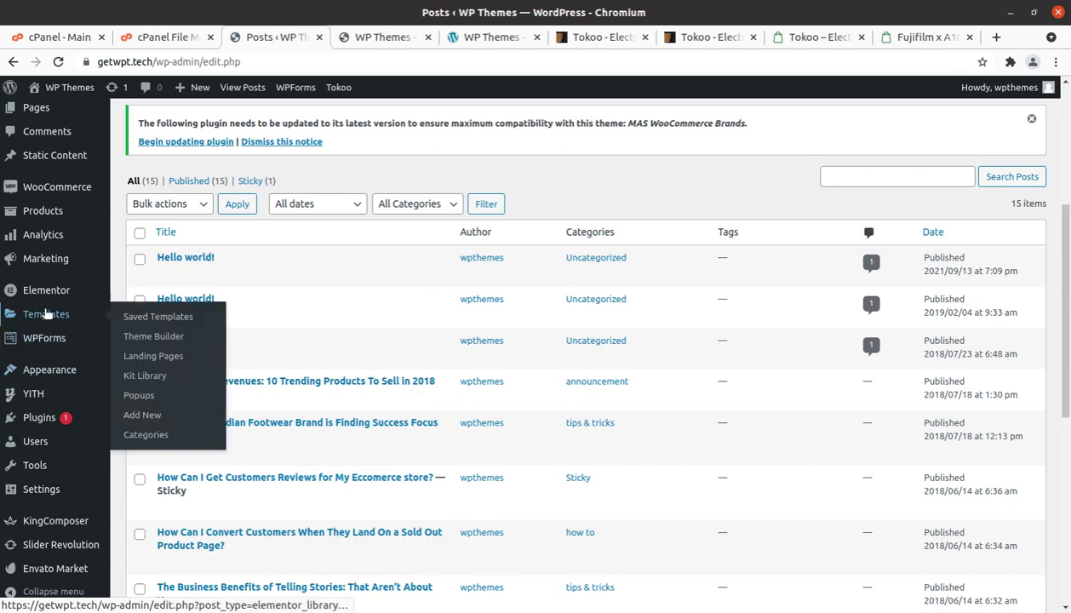
scroll(74, 514, "down", 2)
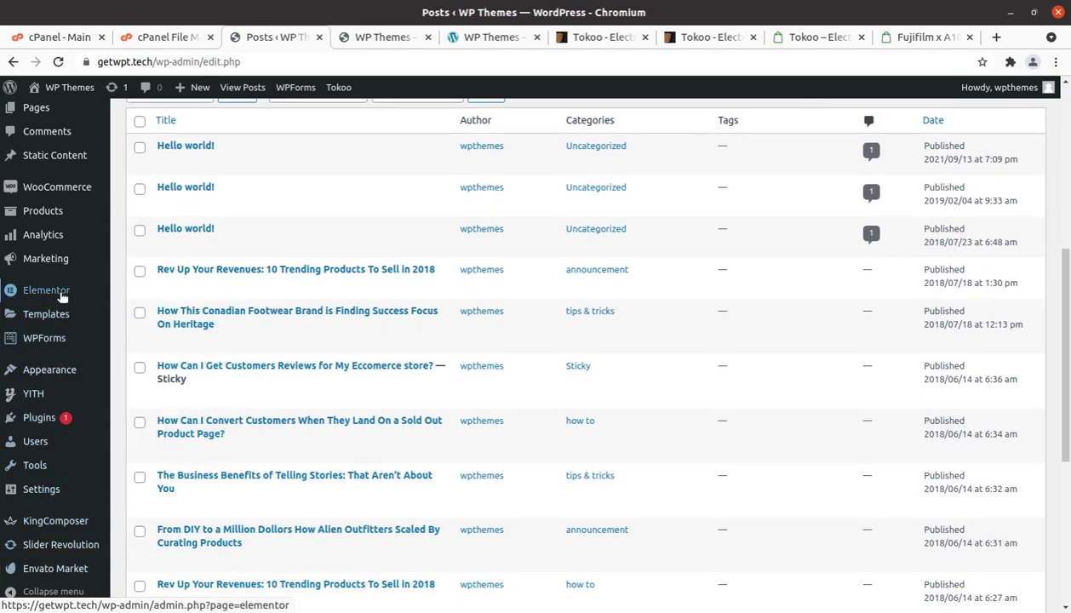
- Look through the list of all products in the WordPress admin, and dismiss the MAS WooCommerce Brands update notice
scroll(64, 286, "up", 1)
mouse_move(57, 248)
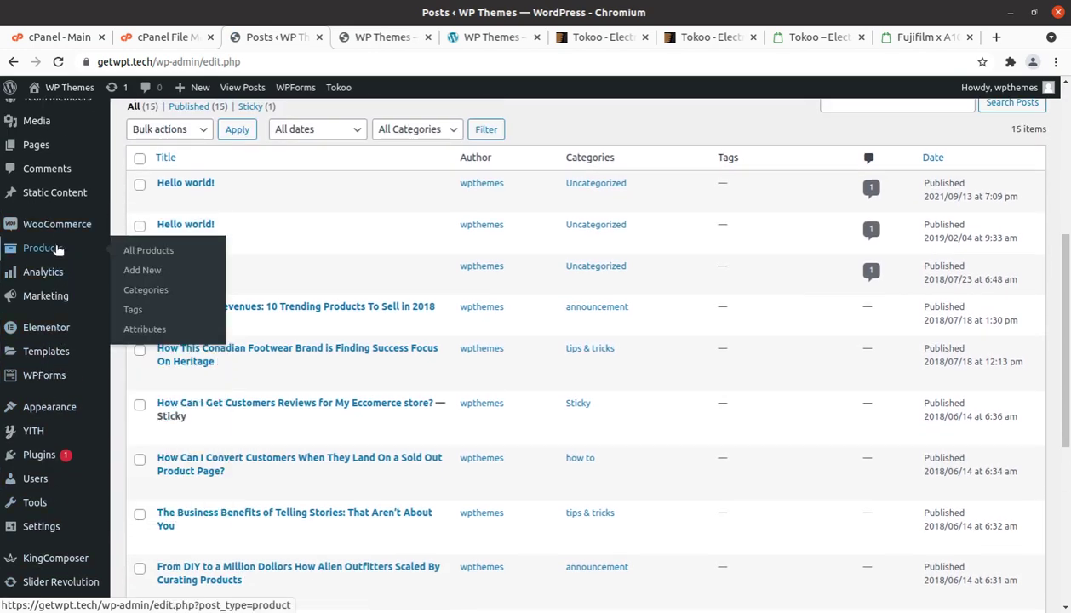
left_click(149, 250)
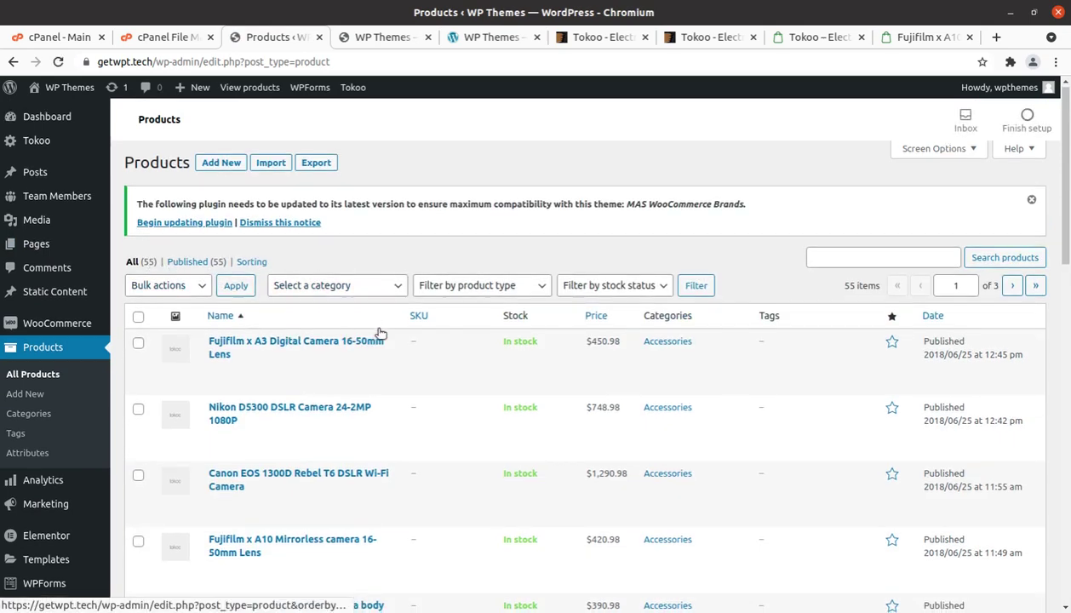
scroll(430, 425, "down", 10)
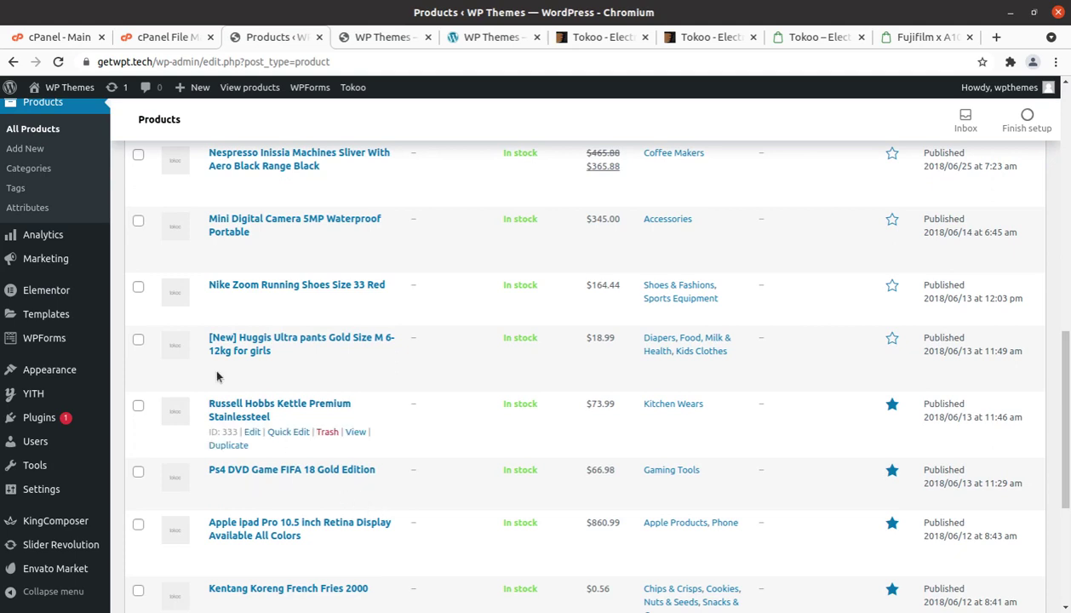
scroll(315, 357, "up", 6)
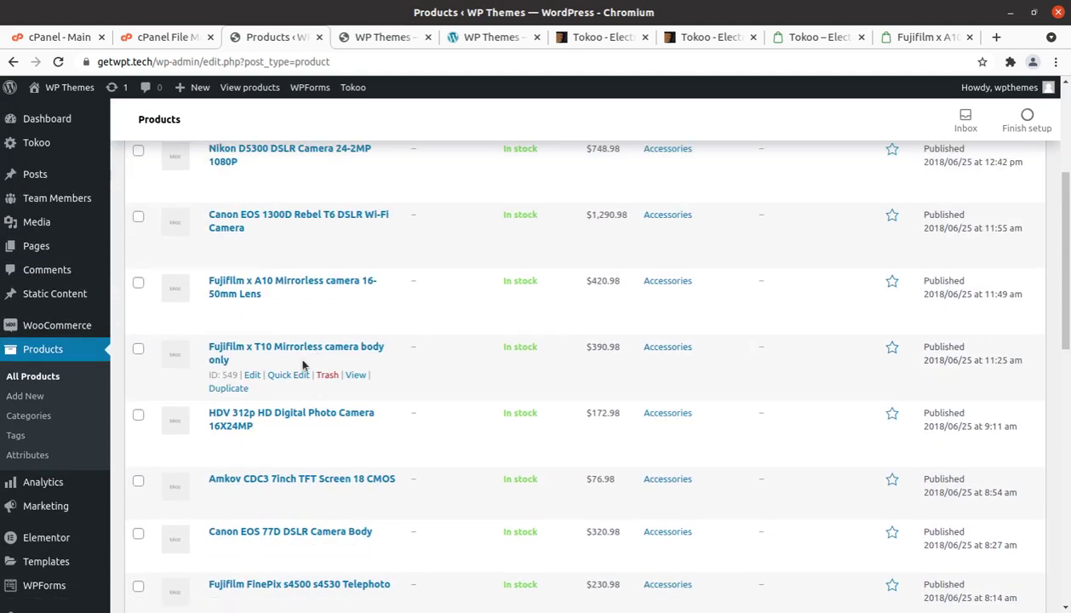
scroll(302, 364, "up", 3)
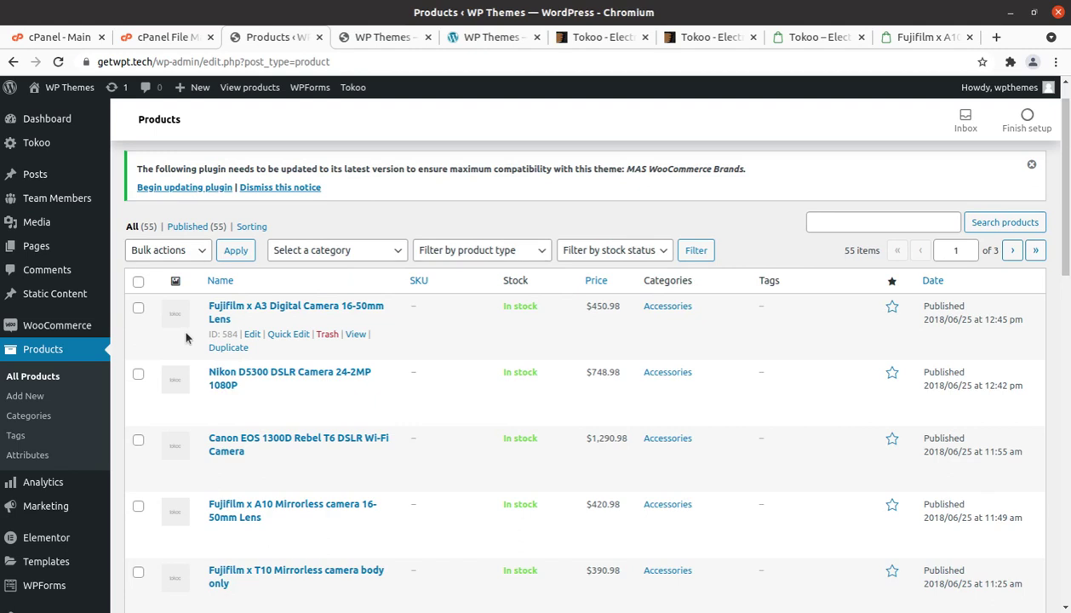
scroll(367, 390, "up", 1)
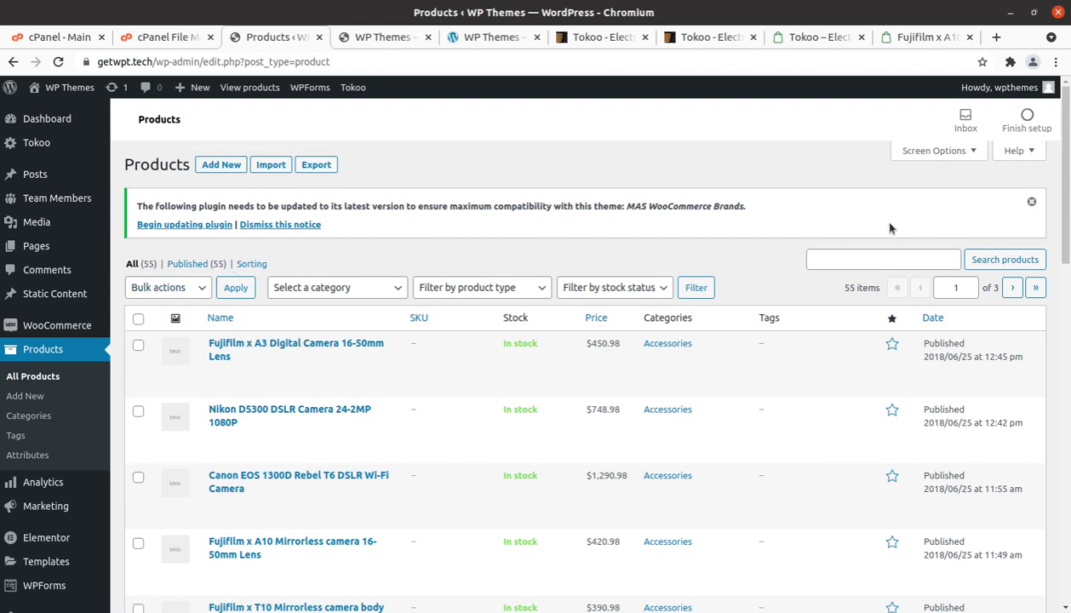
left_click(1029, 204)
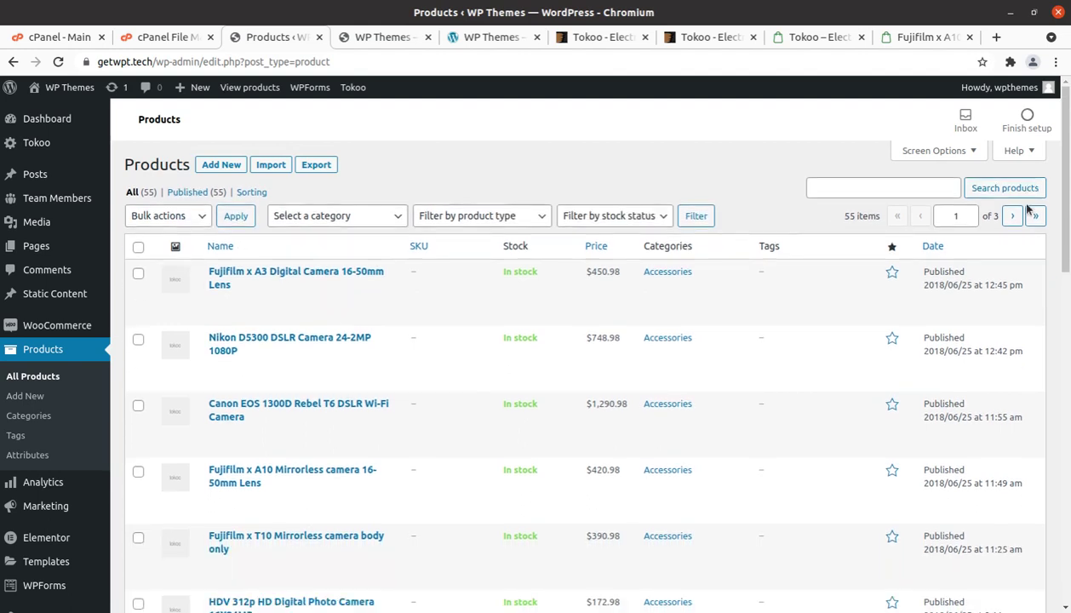
- Check the category submenus on the live home page, and return to the admin products list
left_click(383, 38)
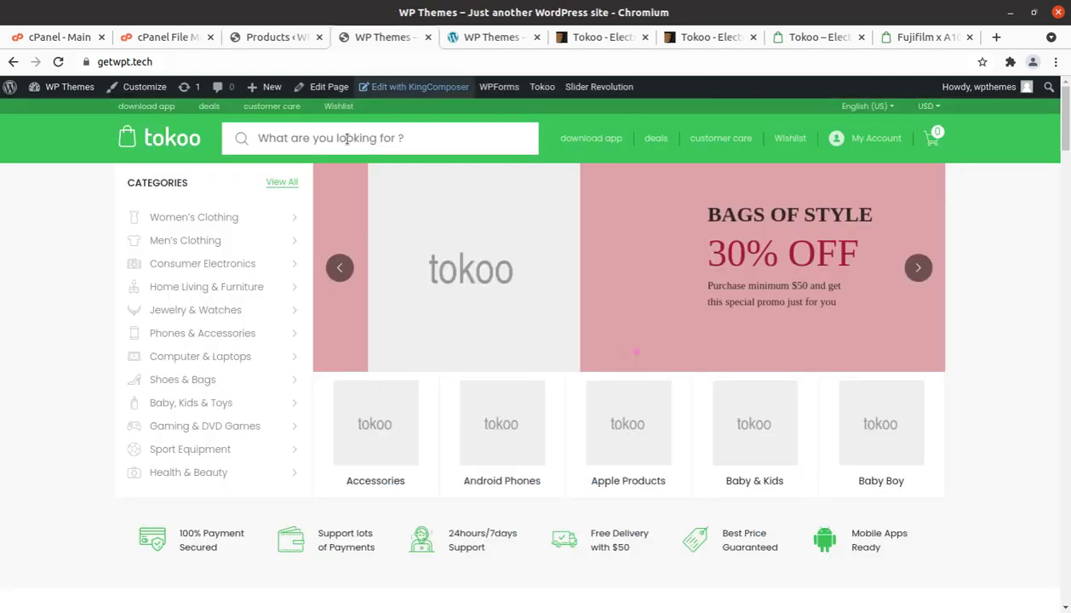
mouse_move(276, 340)
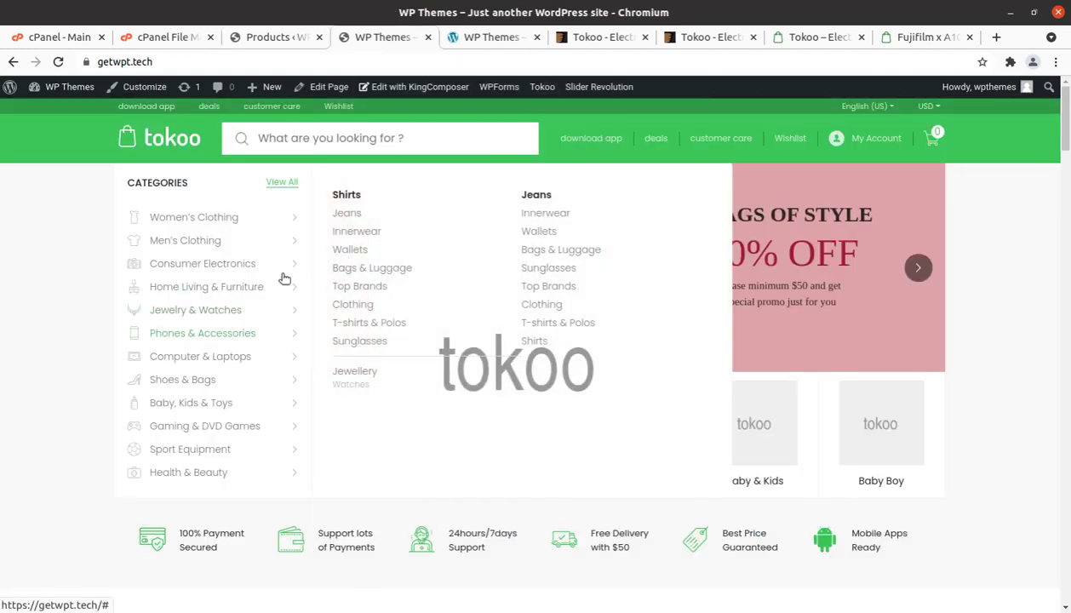
left_click(265, 39)
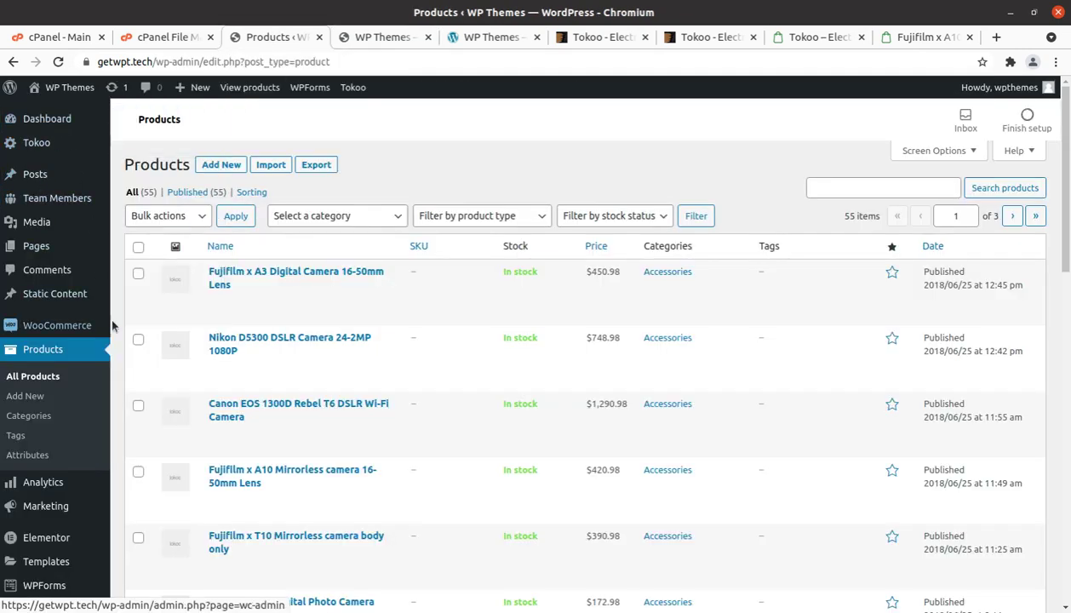
mouse_move(12, 124)
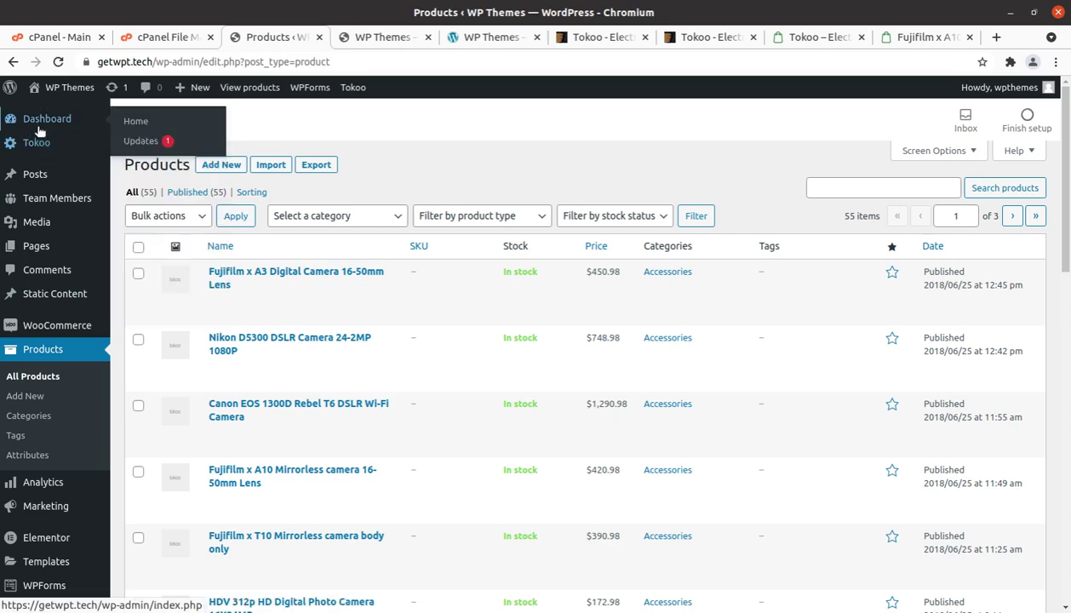
scroll(71, 366, "down", 10)
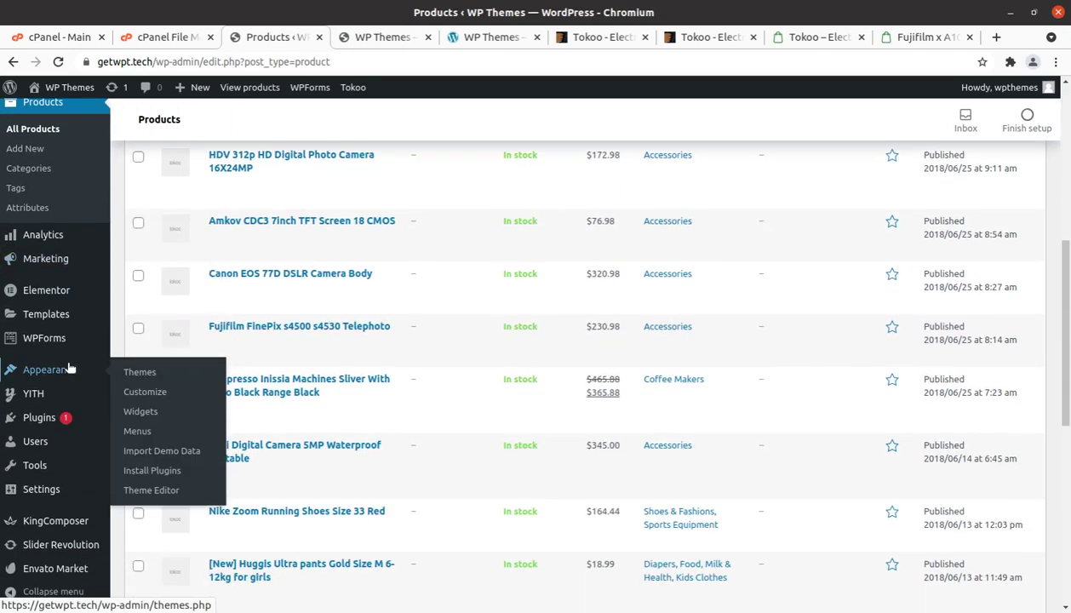
mouse_move(35, 525)
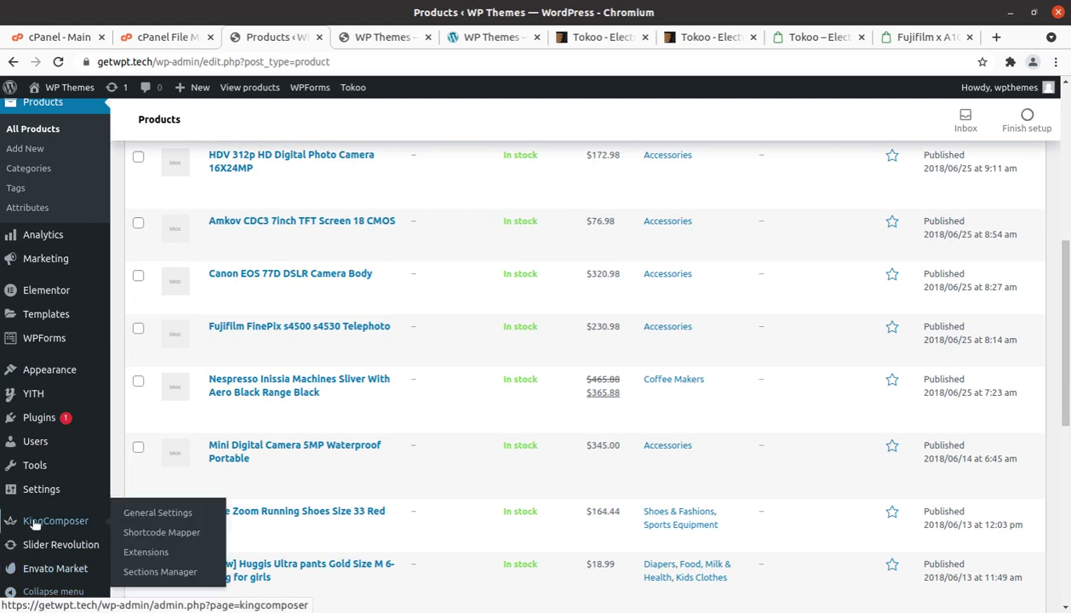
scroll(34, 520, "up", 6)
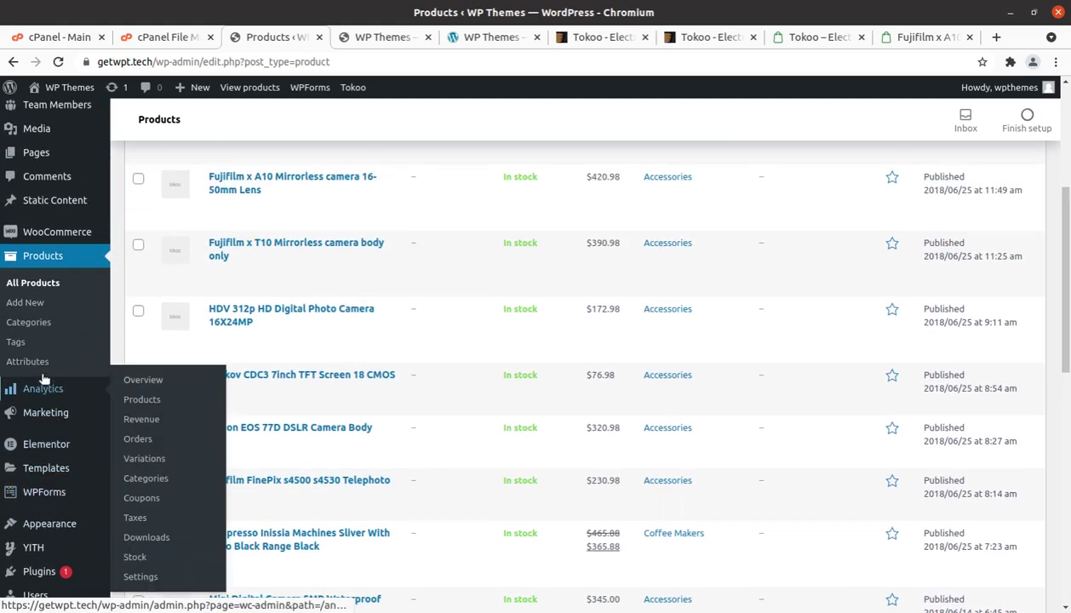
mouse_move(61, 301)
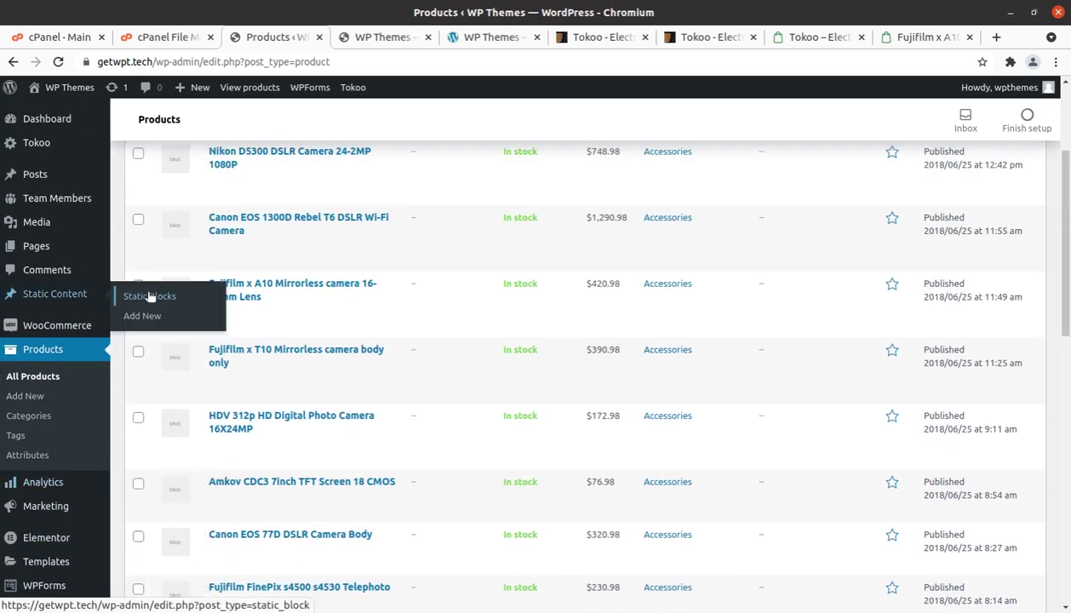
scroll(75, 196, "up", 3)
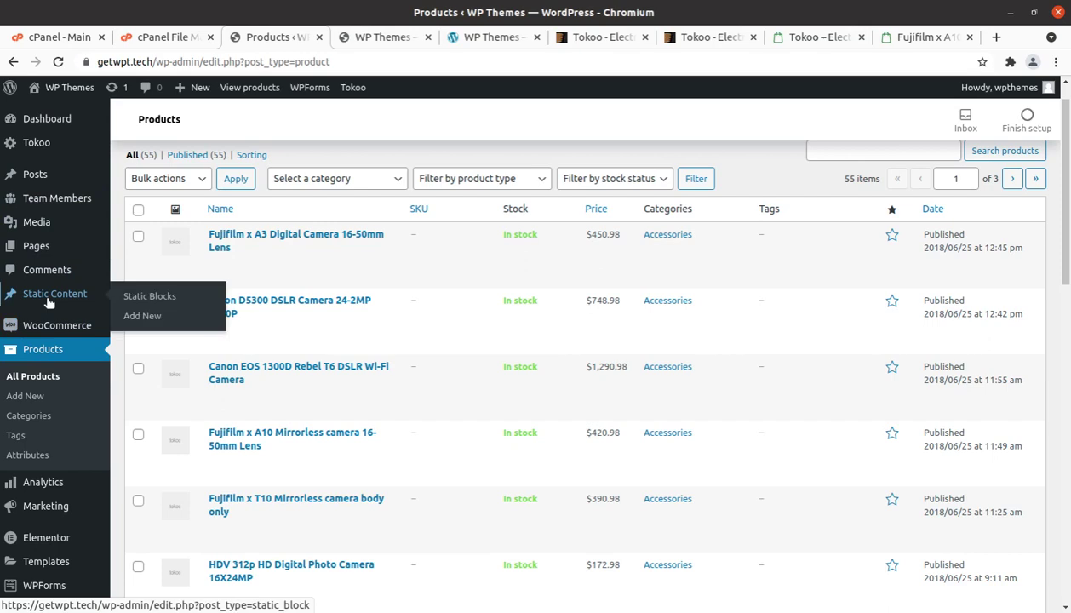
scroll(48, 303, "down", 3)
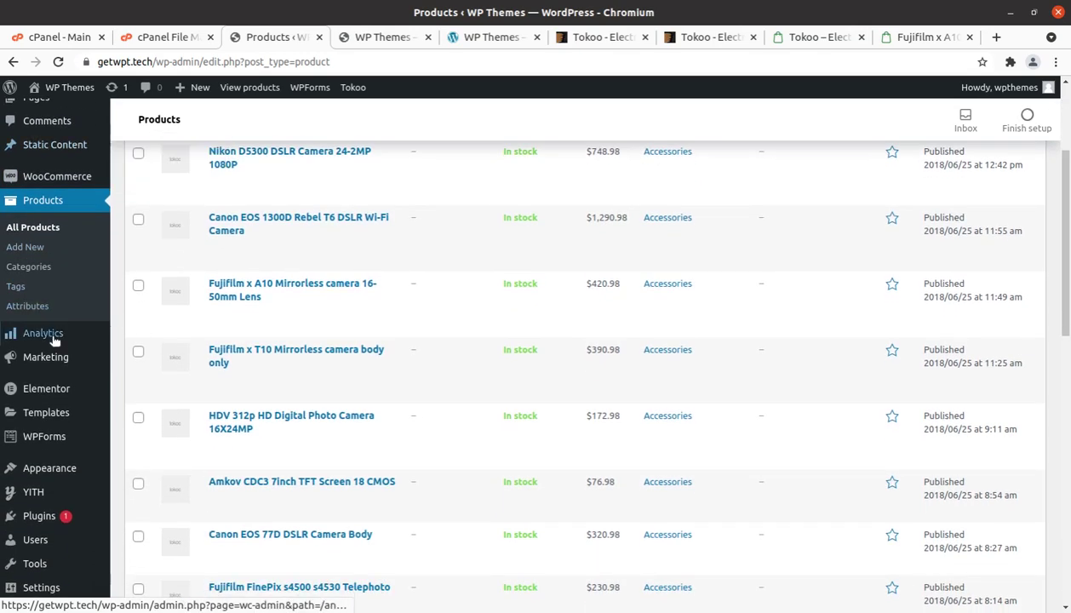
mouse_move(56, 441)
scroll(55, 441, "down", 3)
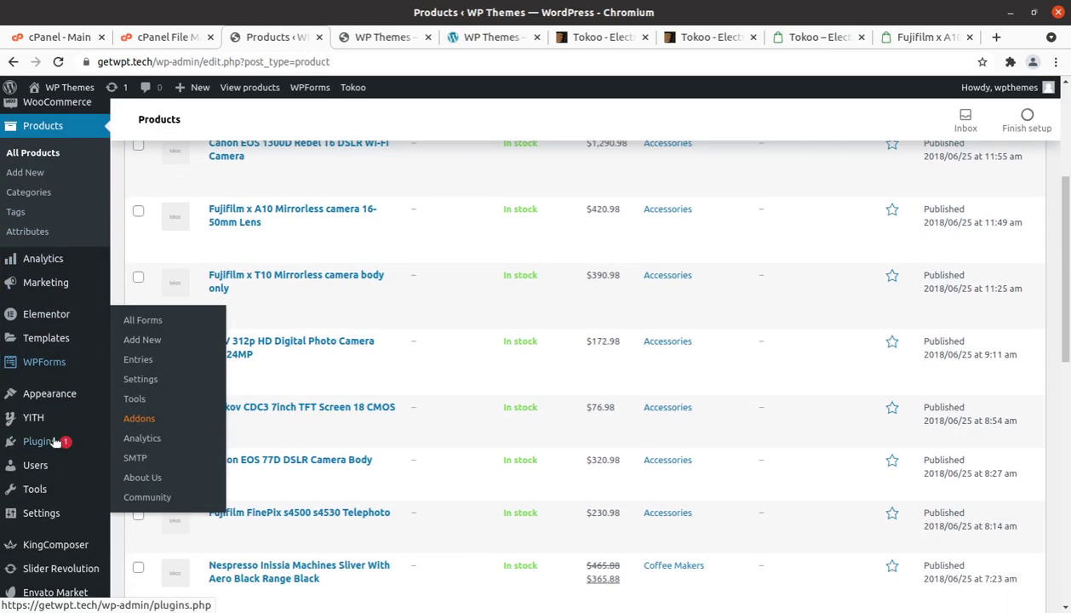
scroll(95, 529, "down", 2)
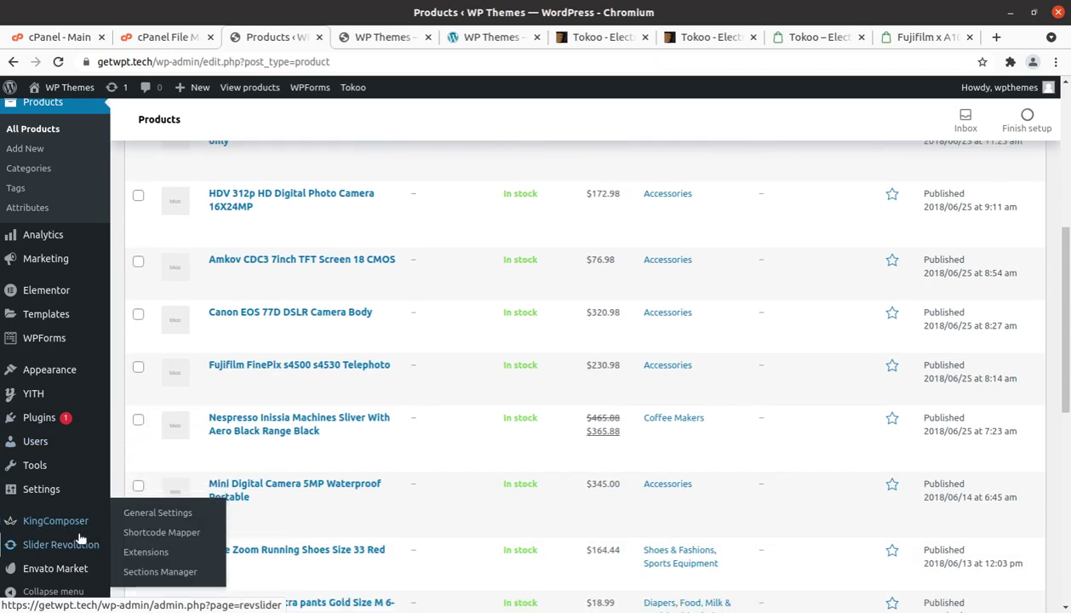
mouse_move(53, 533)
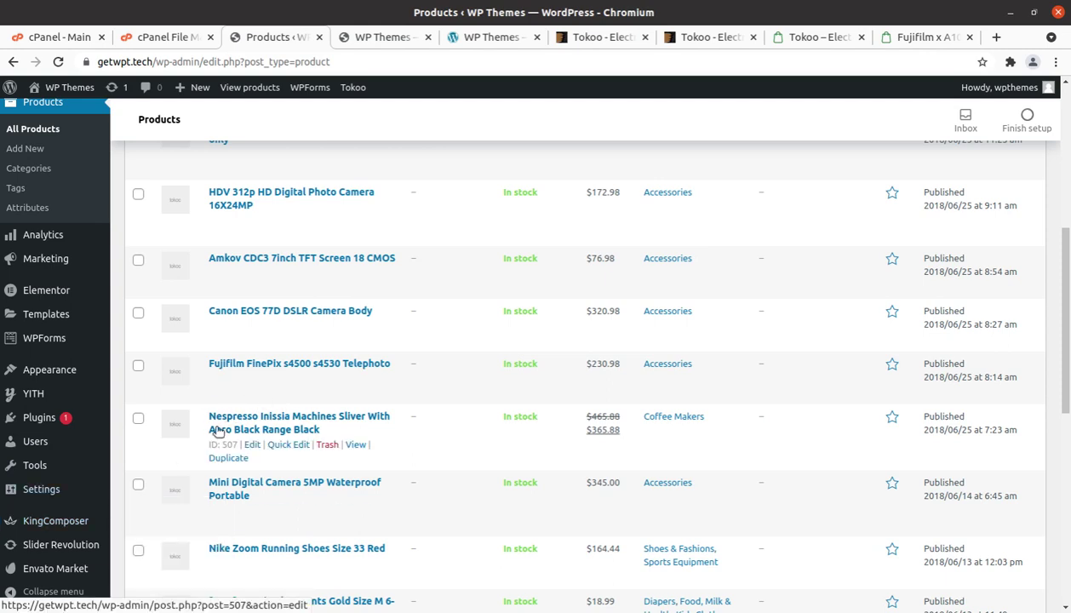
scroll(217, 431, "up", 3)
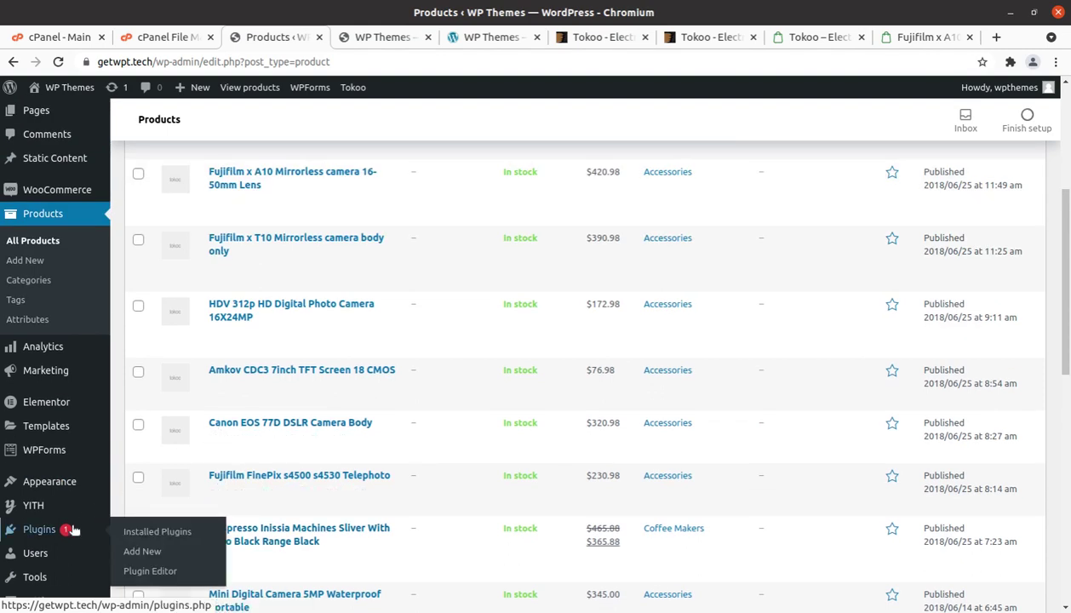
scroll(73, 497, "up", 3)
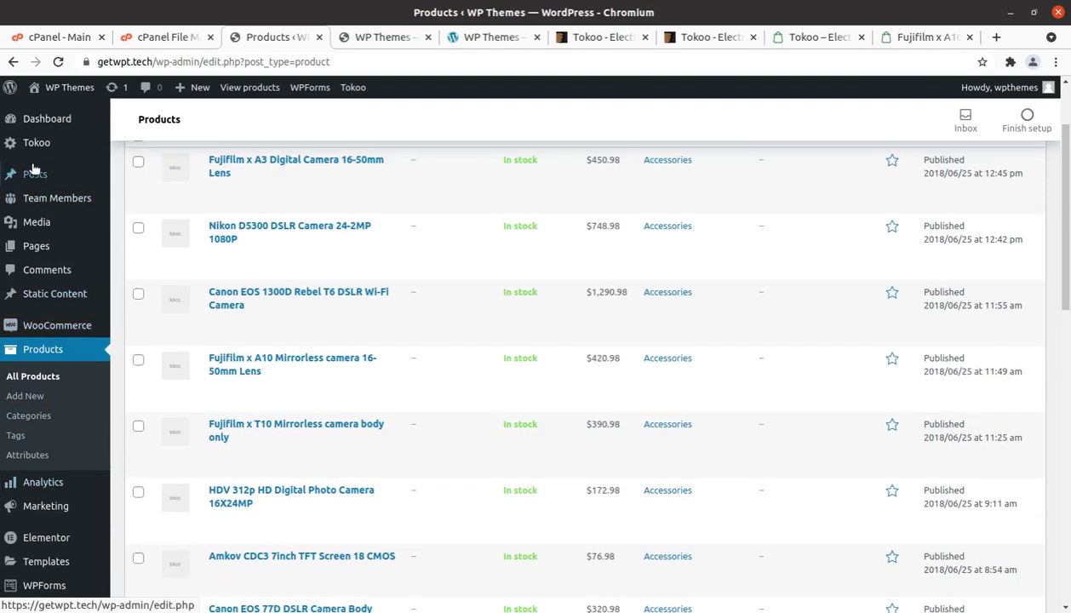
- Open the Tokoo theme options, view the General section, and display the Shop settings
mouse_move(28, 146)
left_click(144, 150)
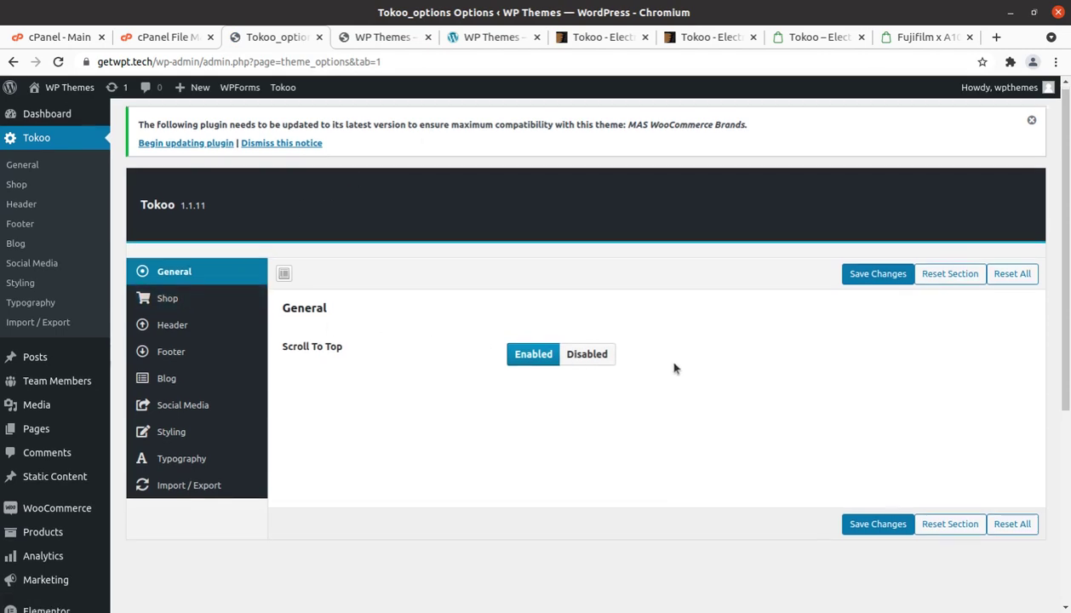
scroll(672, 366, "down", 3)
scroll(664, 358, "up", 3)
left_click(189, 307)
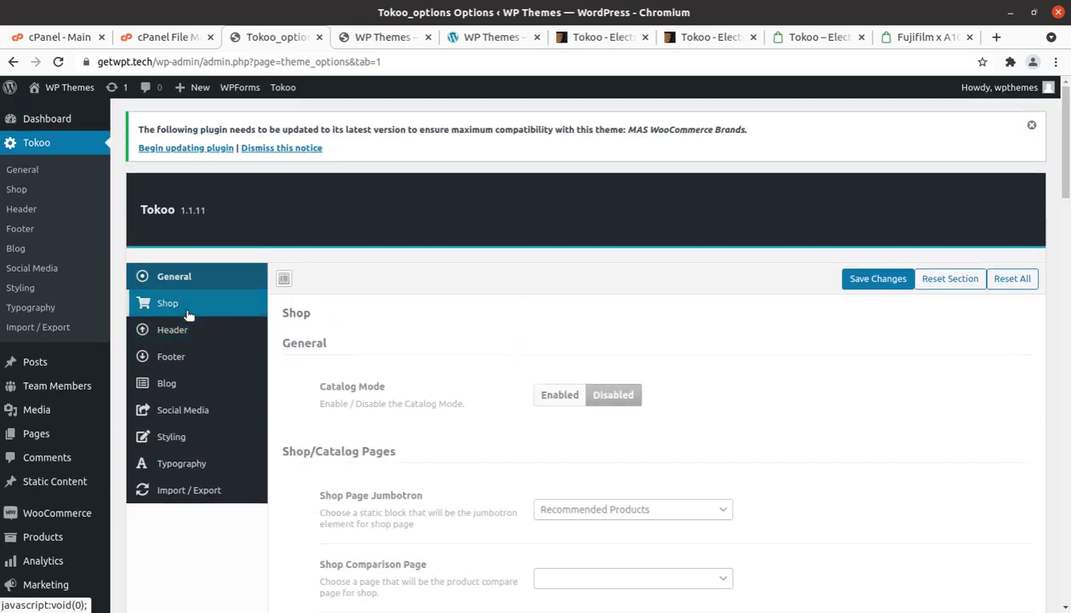
- Look through the Shop theme options, from catalog pages and single product to cart, checkout and My Account settings
scroll(477, 340, "down", 3)
scroll(509, 341, "down", 12)
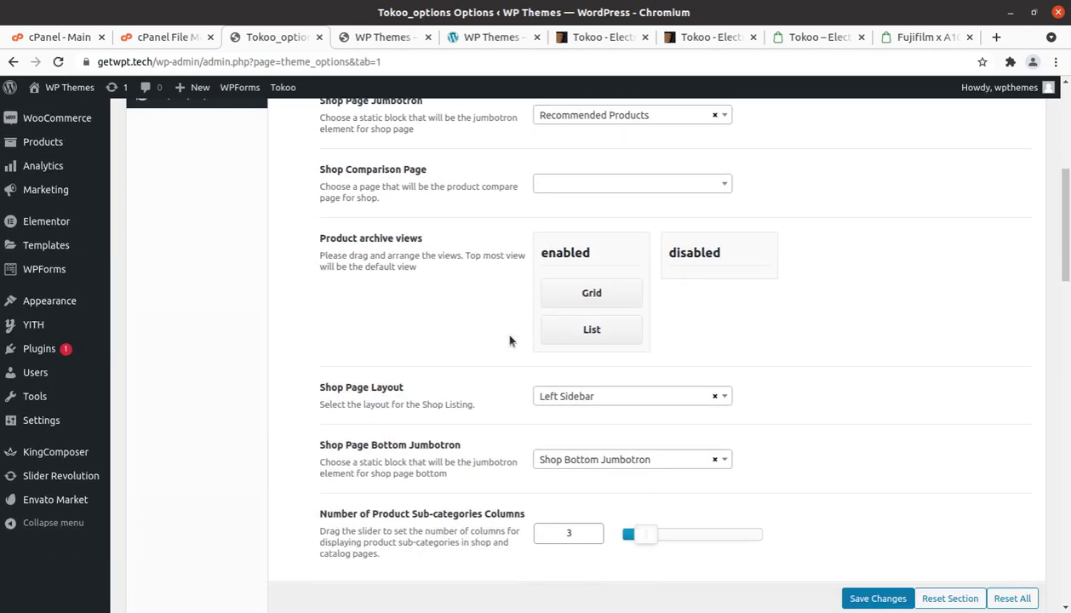
scroll(509, 341, "down", 8)
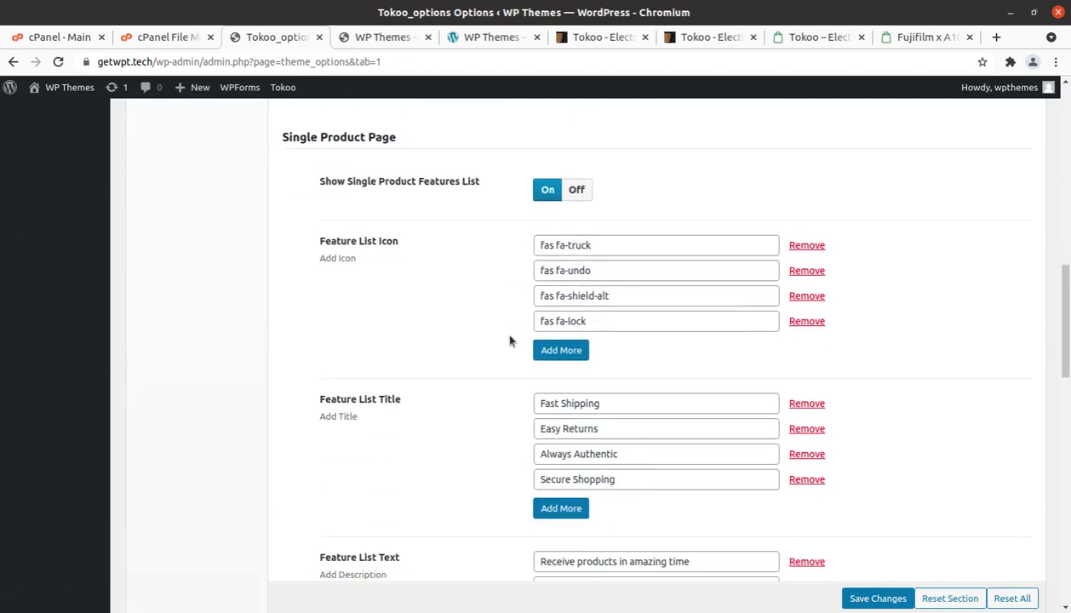
scroll(509, 341, "down", 8)
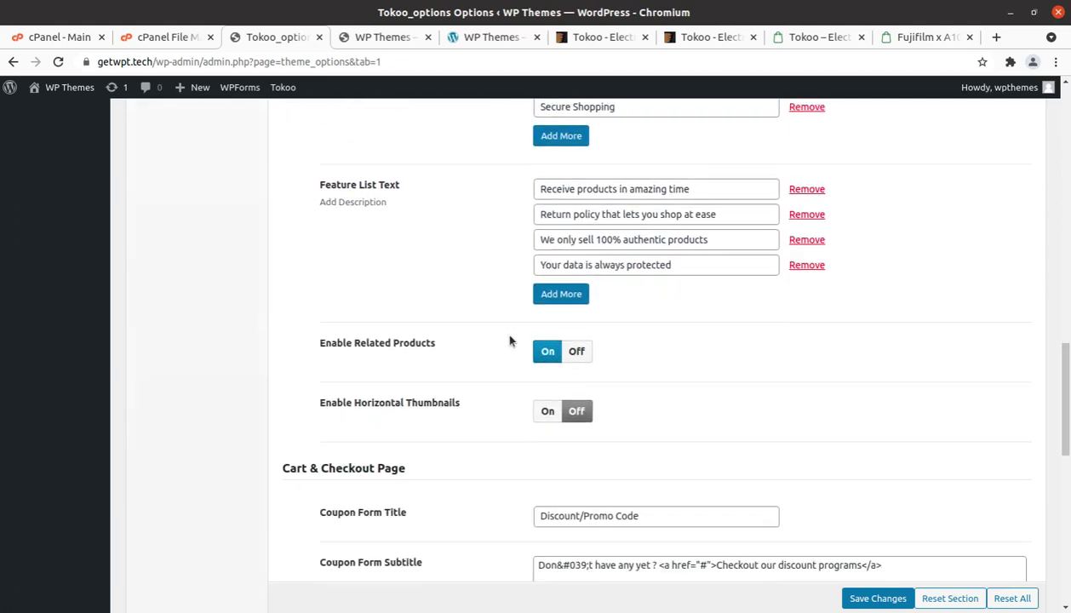
scroll(509, 340, "down", 4)
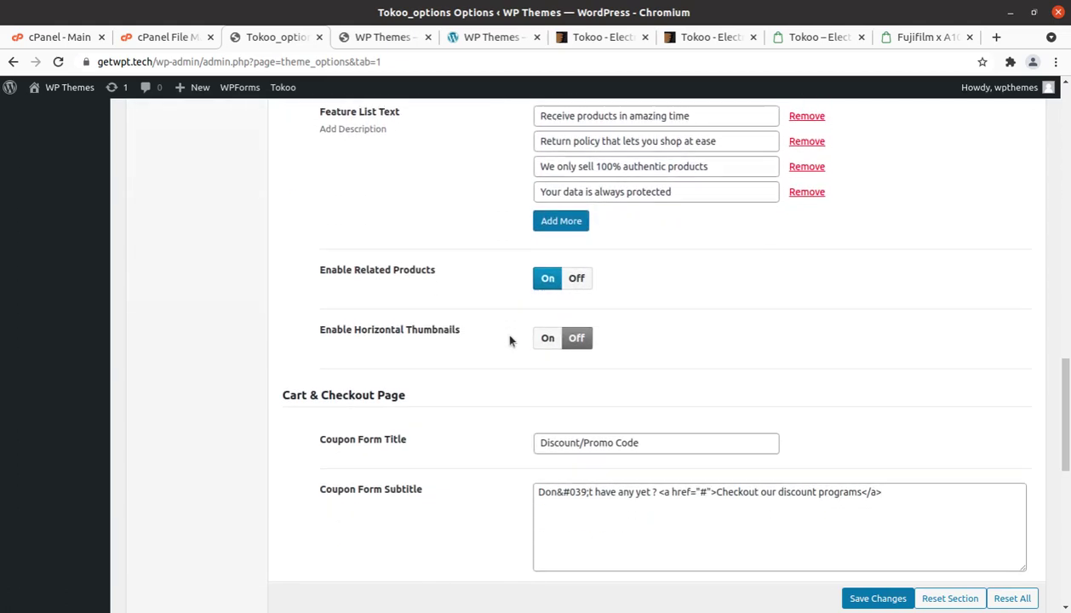
scroll(509, 340, "down", 5)
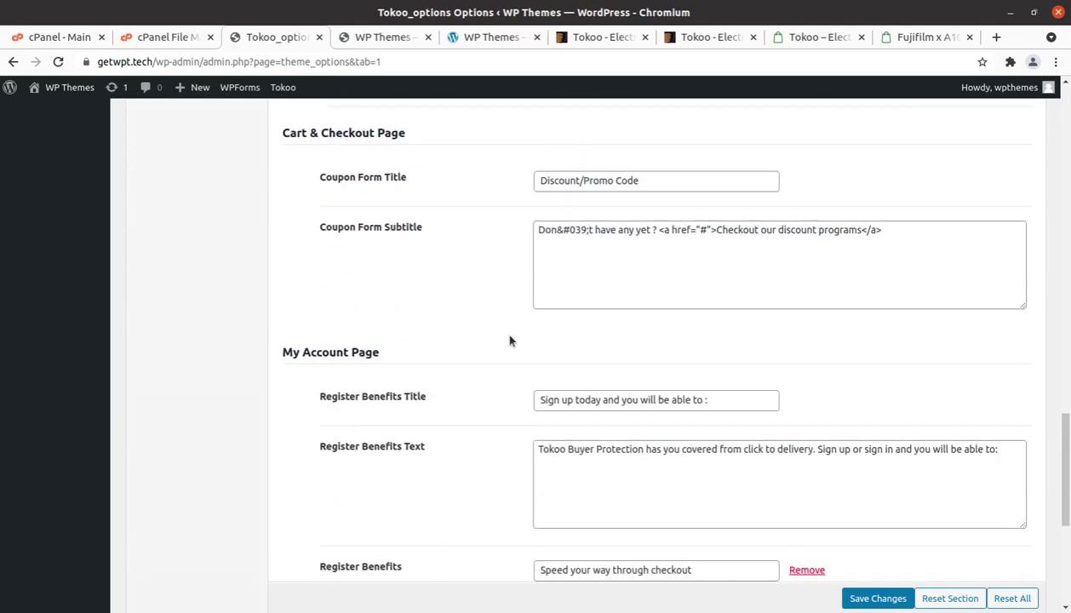
scroll(509, 341, "down", 3)
scroll(509, 341, "down", 6)
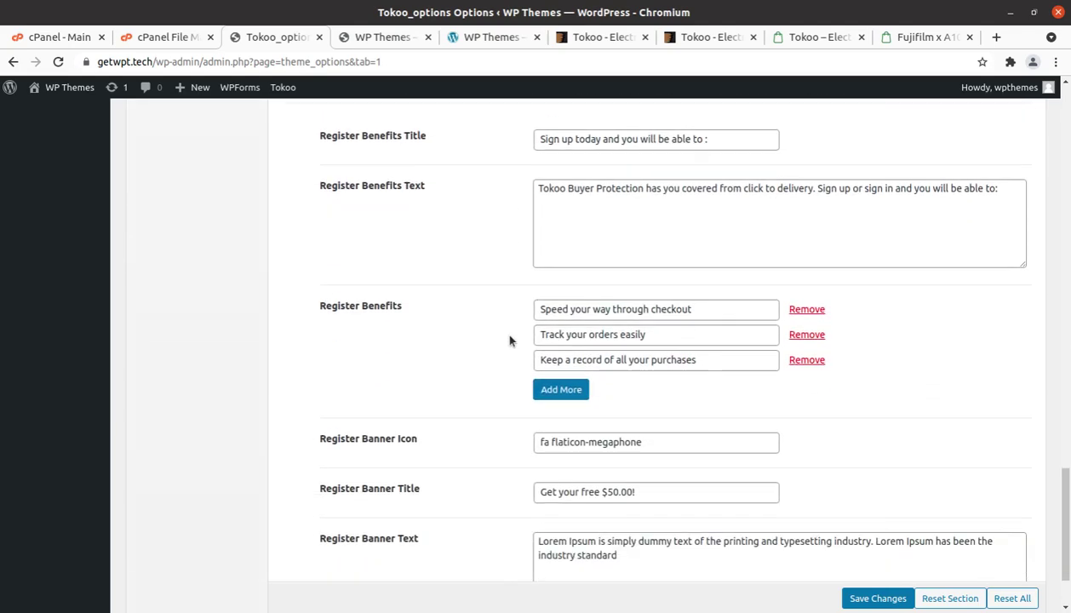
scroll(509, 340, "up", 2)
scroll(509, 340, "up", 20)
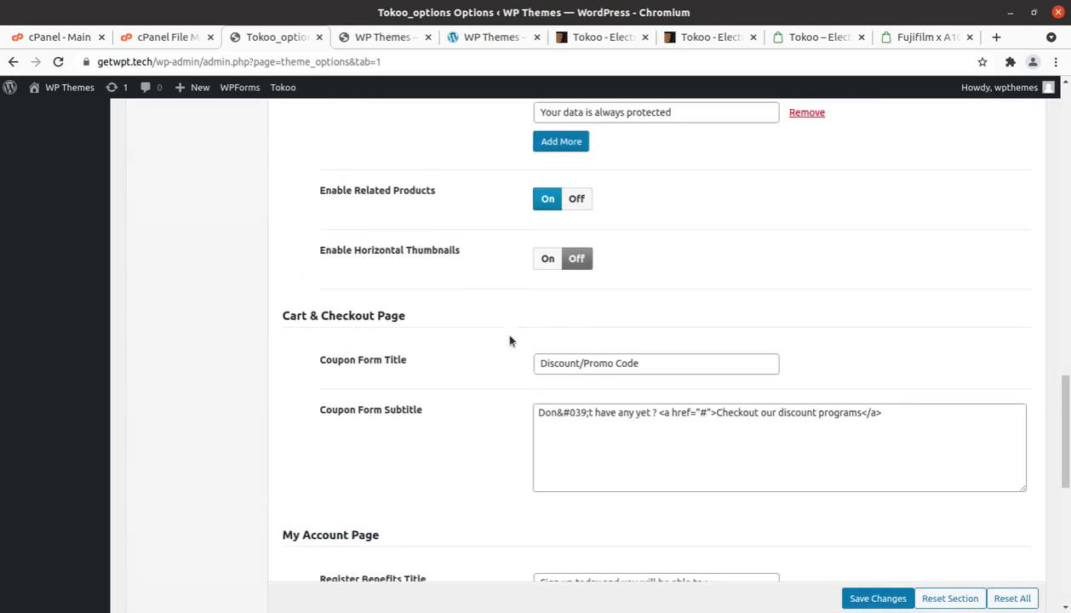
scroll(509, 340, "up", 3)
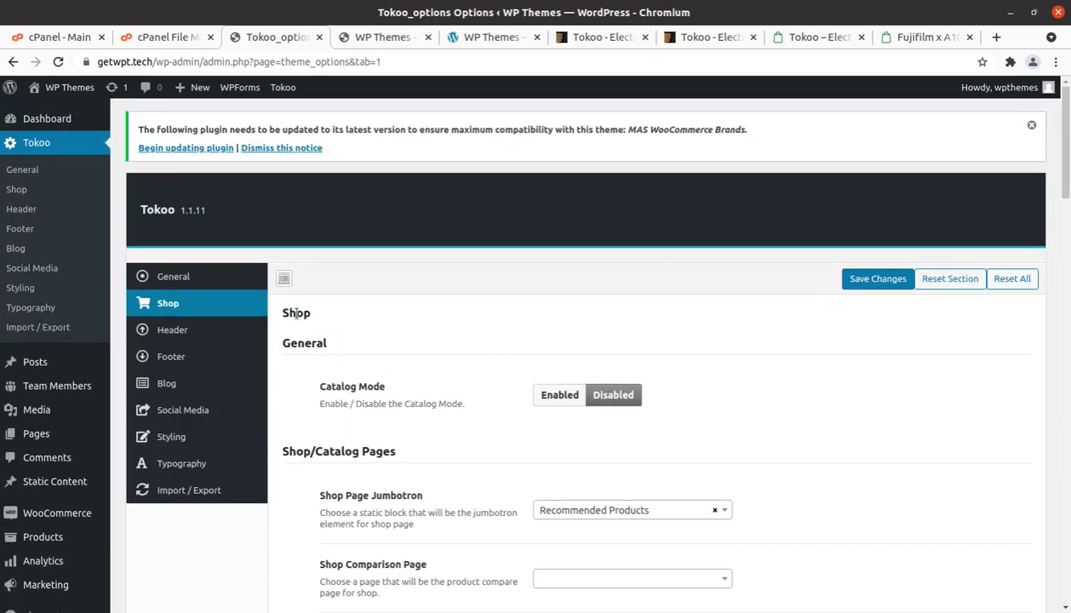
- Open the Header theme options and review the top bar, logo, masthead, search, cart and user account settings
left_click(178, 331)
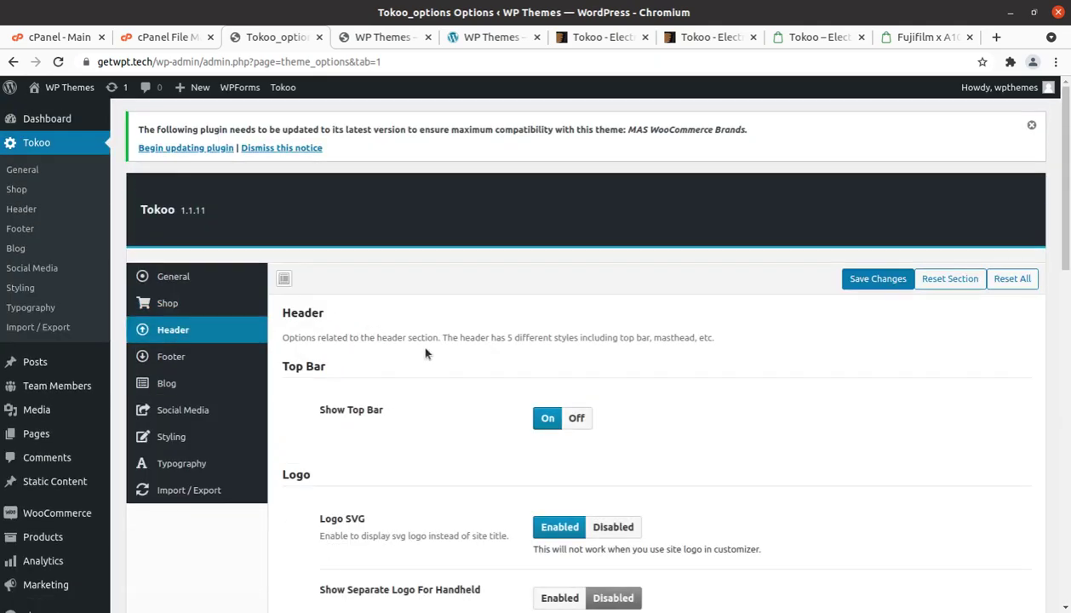
scroll(427, 353, "down", 5)
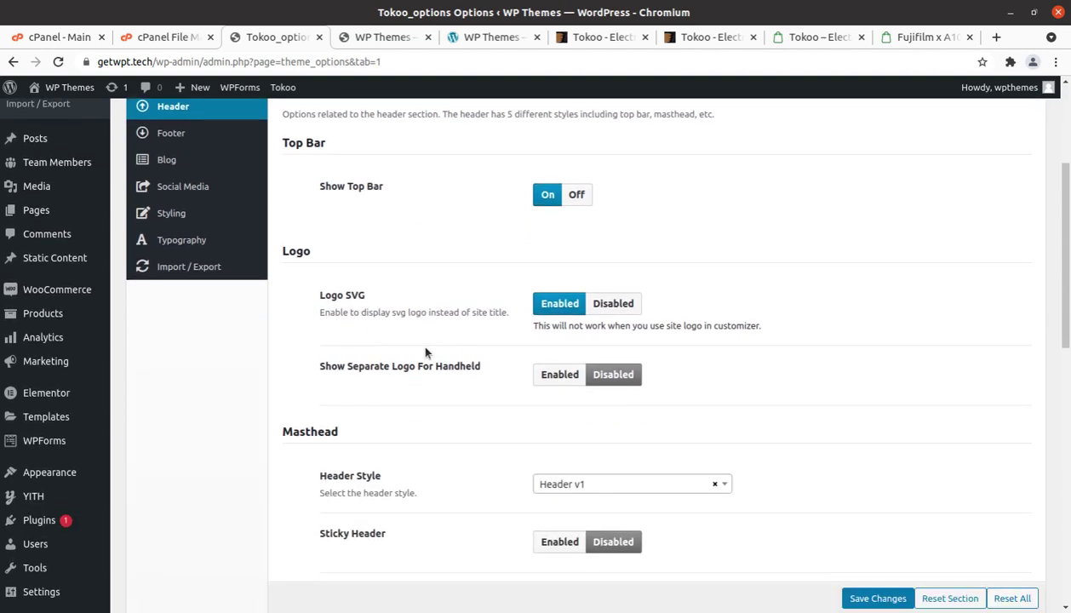
scroll(426, 352, "down", 2)
scroll(425, 352, "down", 2)
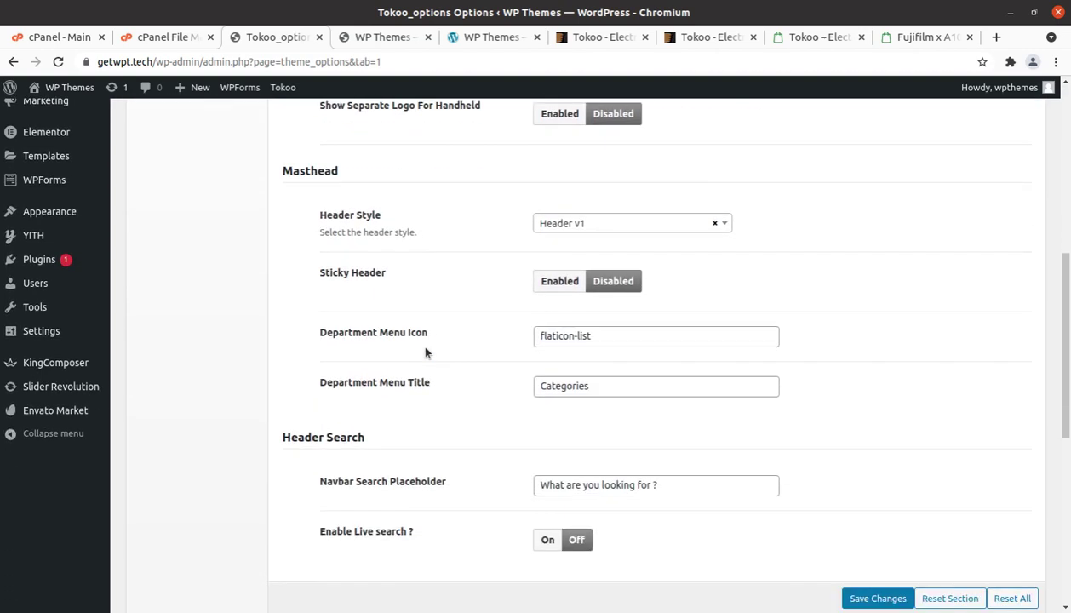
scroll(425, 353, "down", 6)
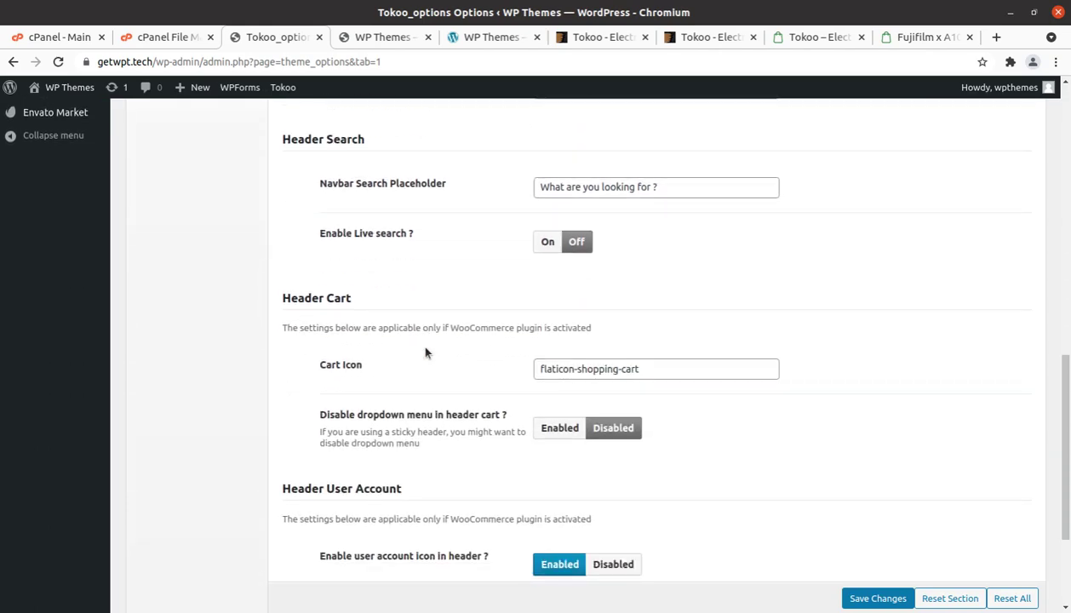
scroll(425, 353, "down", 3)
scroll(425, 352, "up", 4)
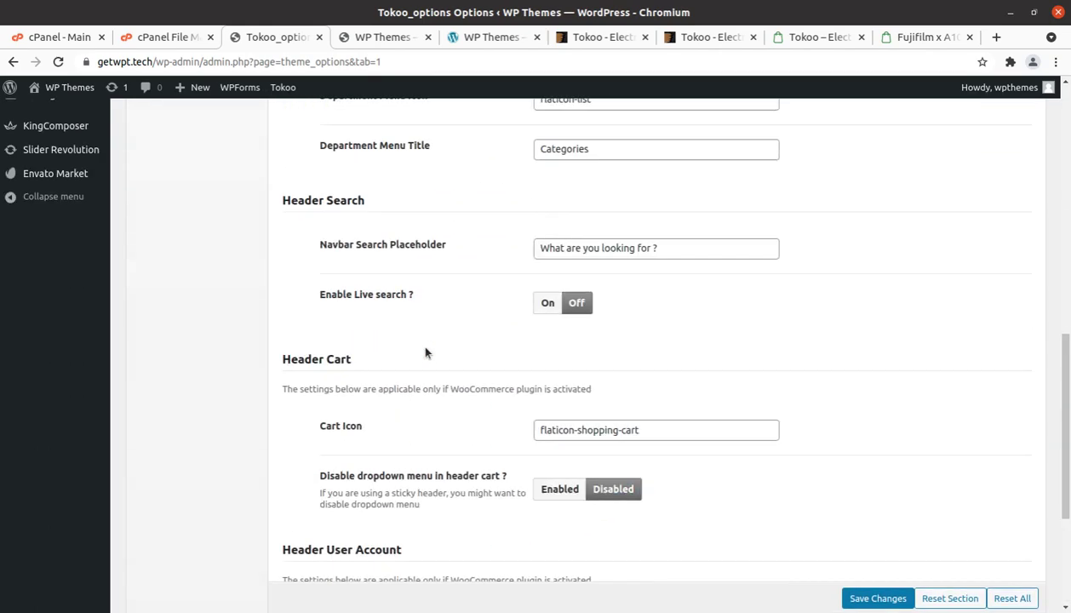
scroll(425, 352, "up", 10)
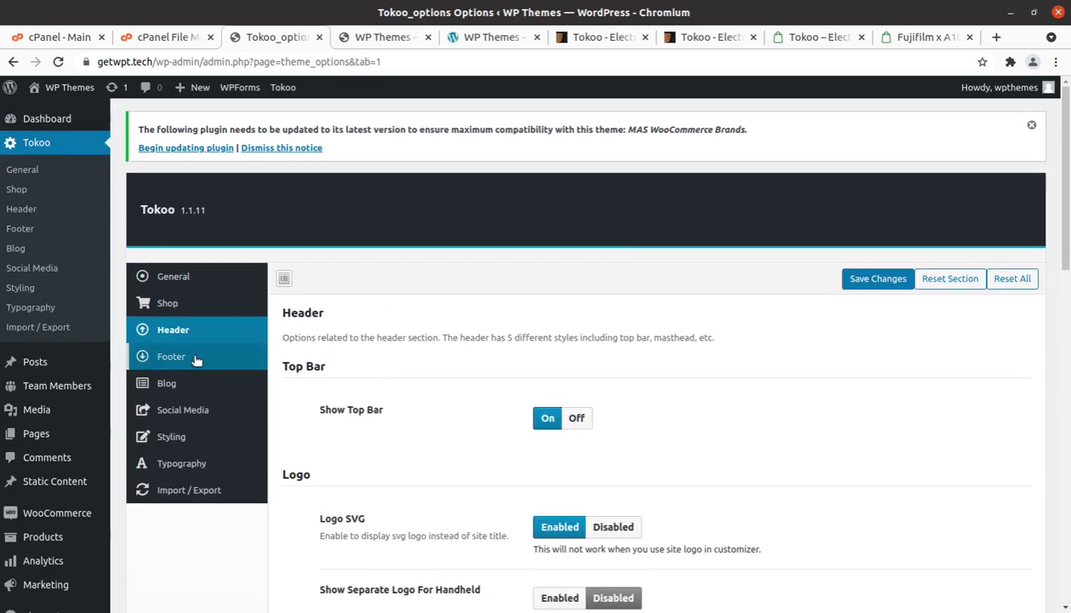
- View the Footer, Blog, Social Media, Styling, Typography and Import / Export sections of the theme options one after another
left_click(181, 358)
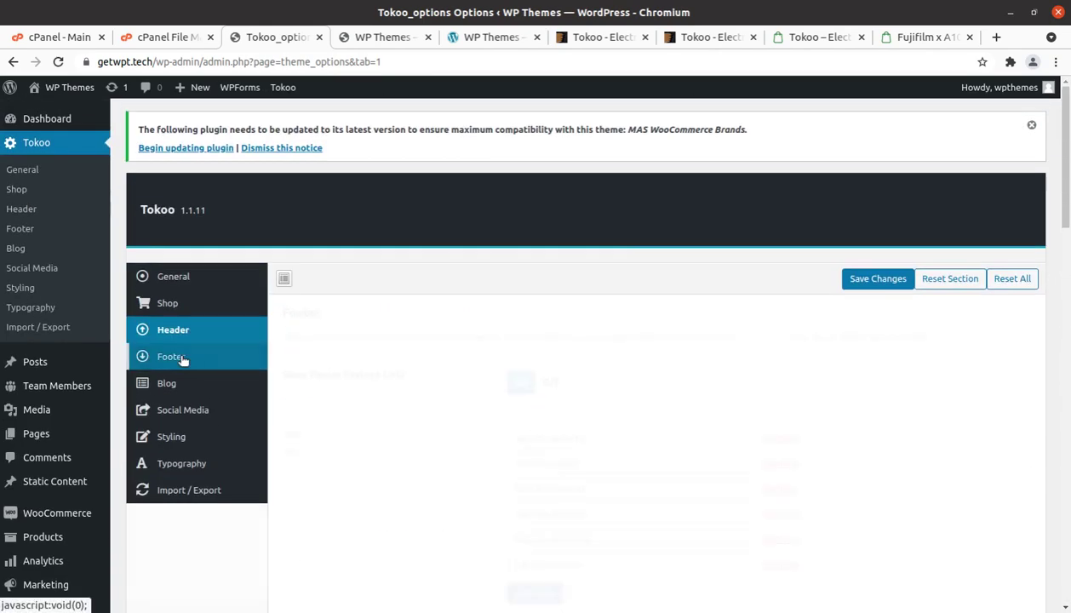
scroll(581, 375, "down", 2)
left_click(169, 272)
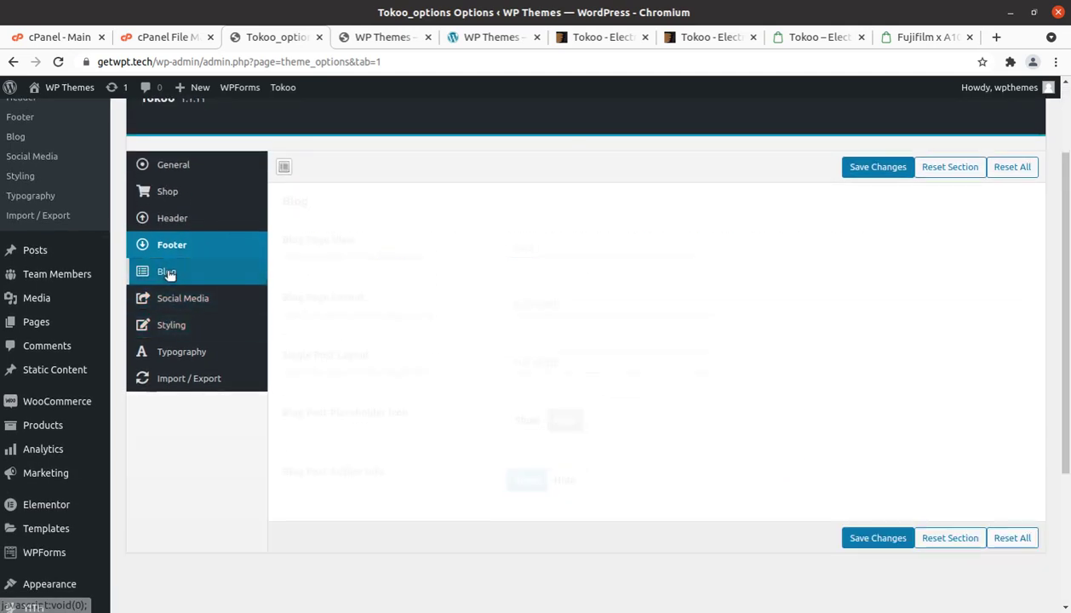
left_click(197, 304)
left_click(197, 330)
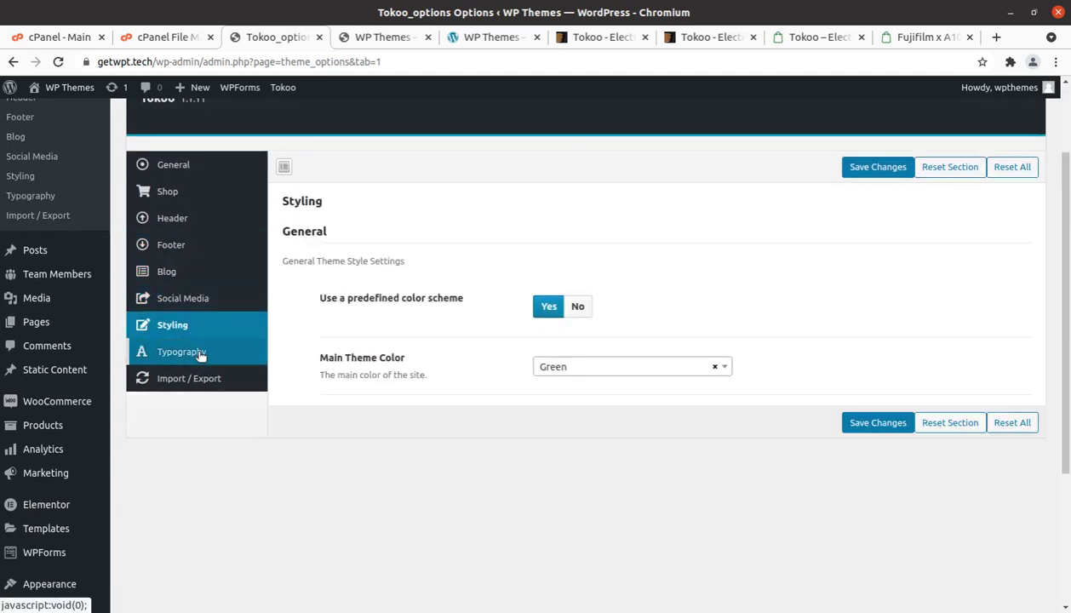
left_click(201, 354)
left_click(199, 385)
scroll(204, 452, "up", 2)
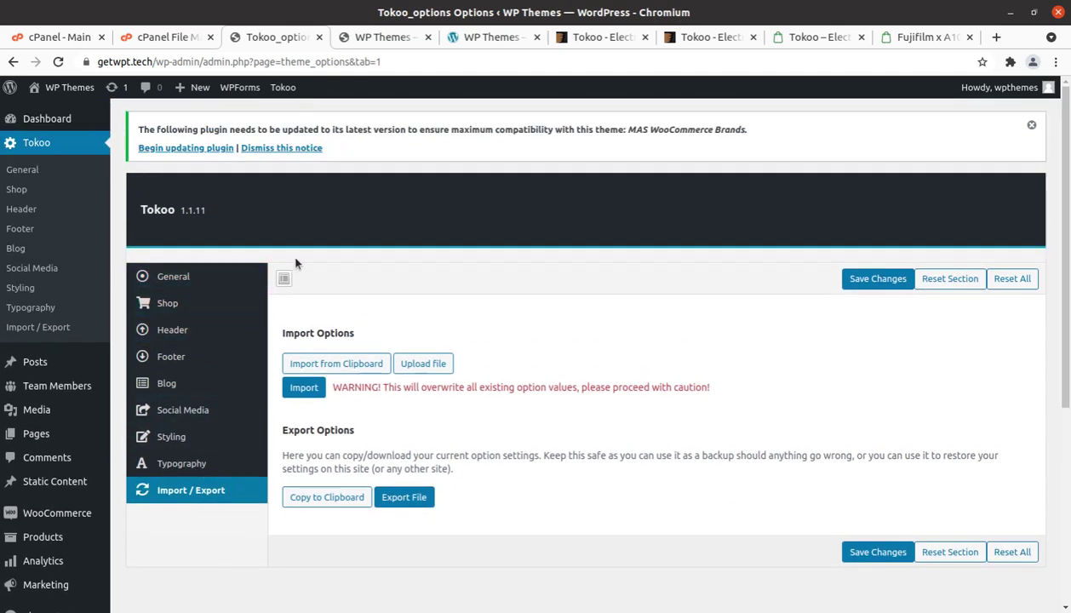
scroll(295, 263, "down", 2)
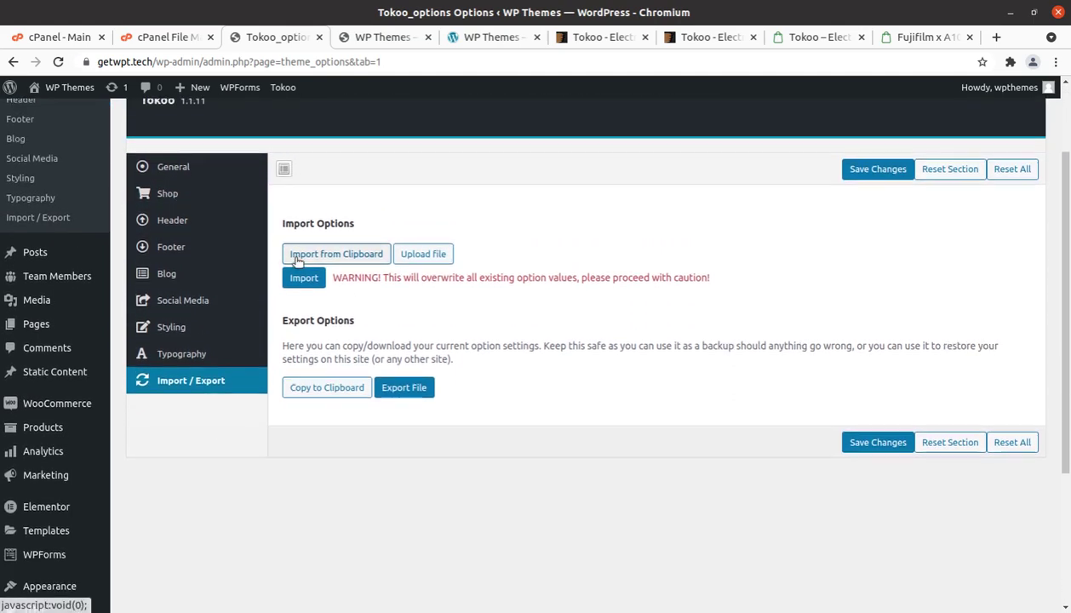
scroll(294, 203, "up", 2)
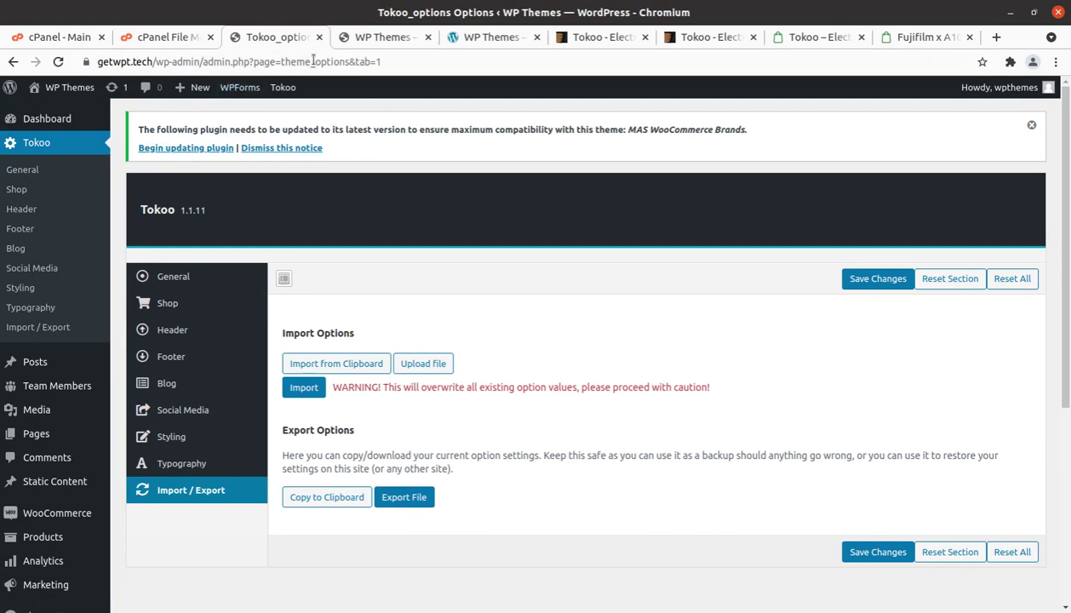
- Switch to the Home v3 page in the WordPress page editor and look through its builder area and Home v3 Options
left_click(378, 37)
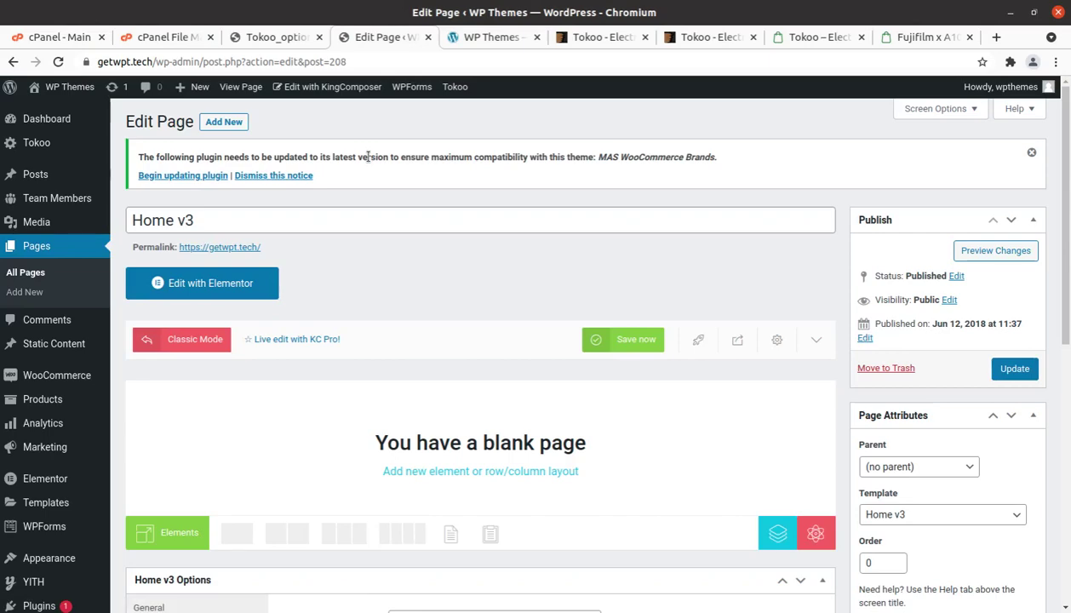
scroll(224, 317, "down", 4)
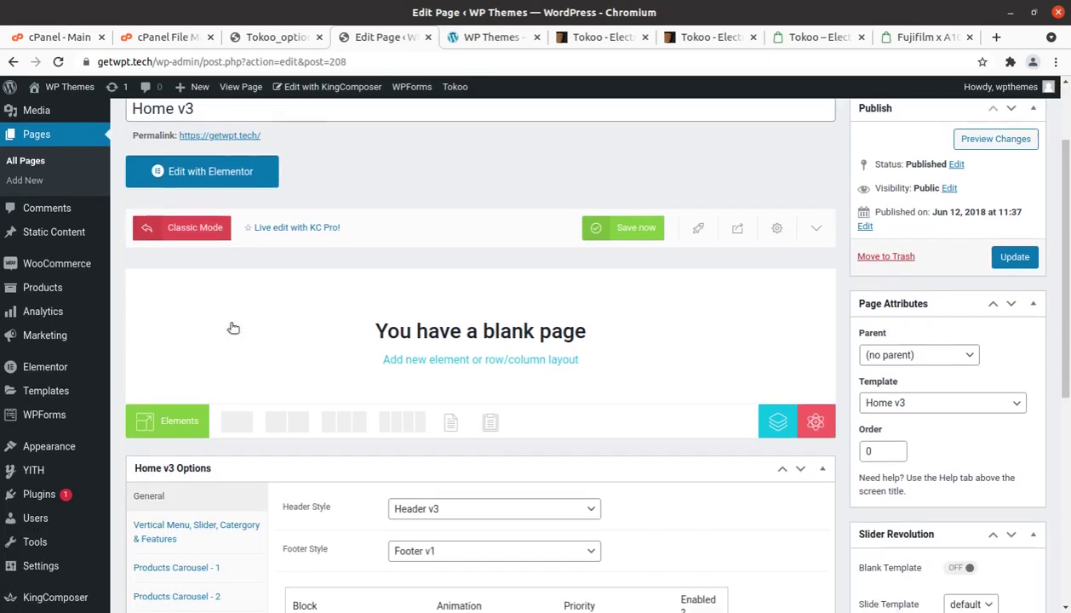
scroll(233, 328, "down", 3)
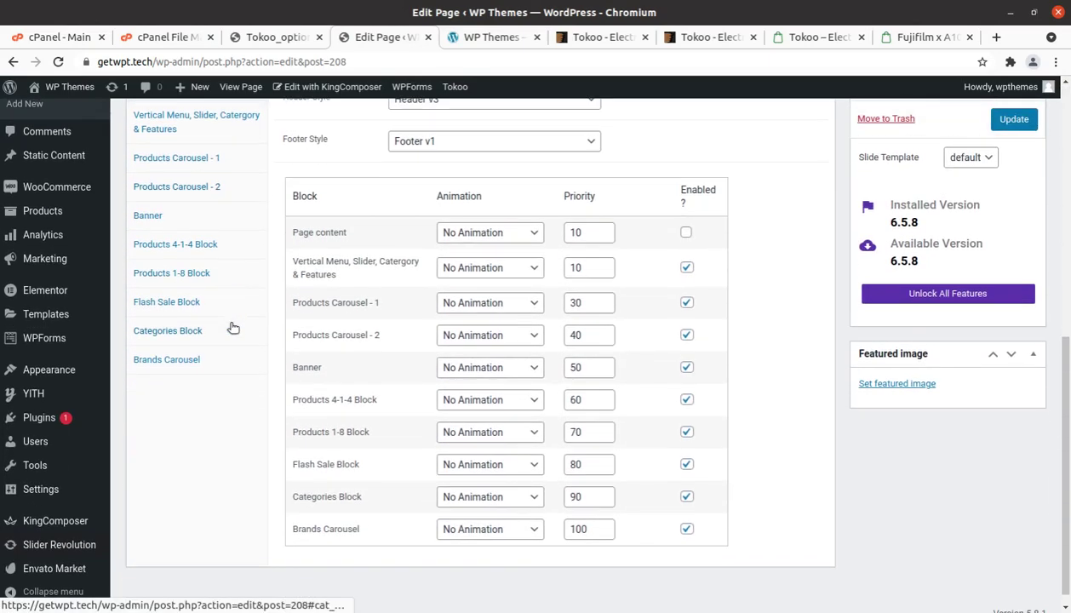
scroll(165, 375, "up", 4)
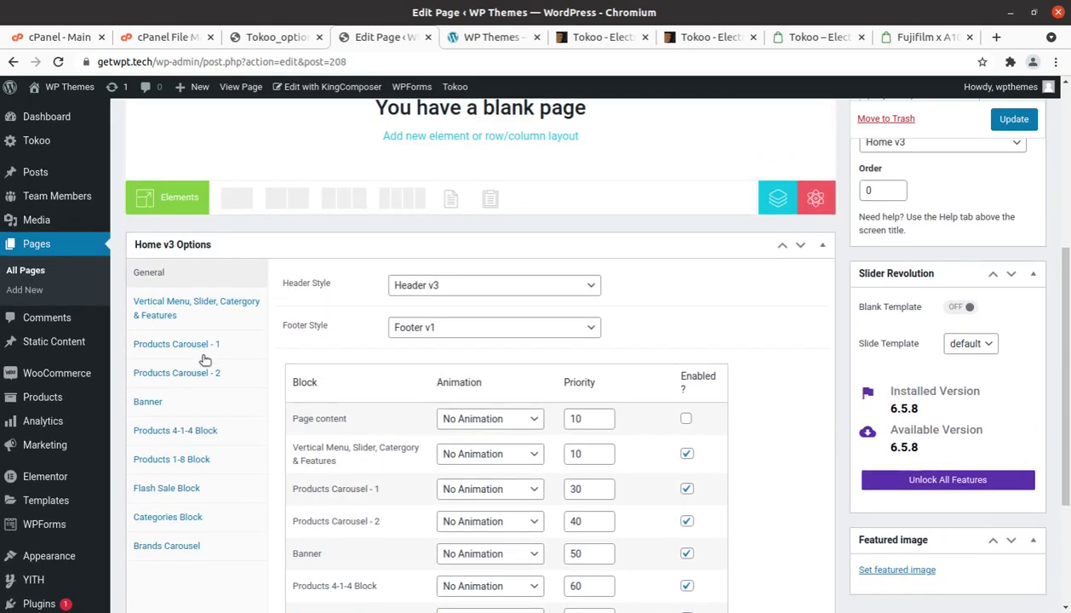
scroll(207, 350, "up", 3)
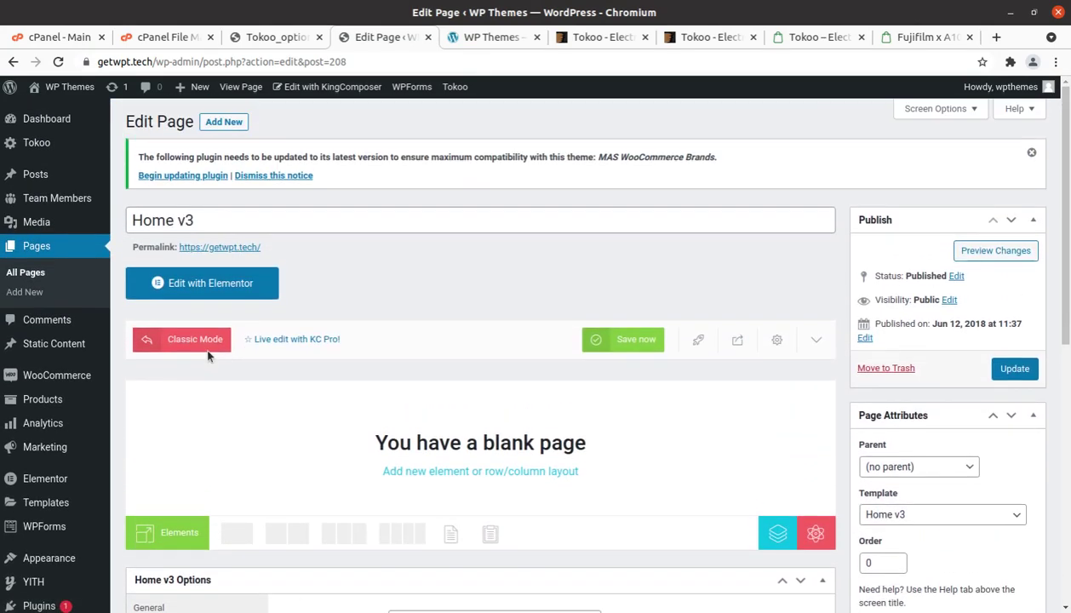
scroll(391, 362, "down", 3)
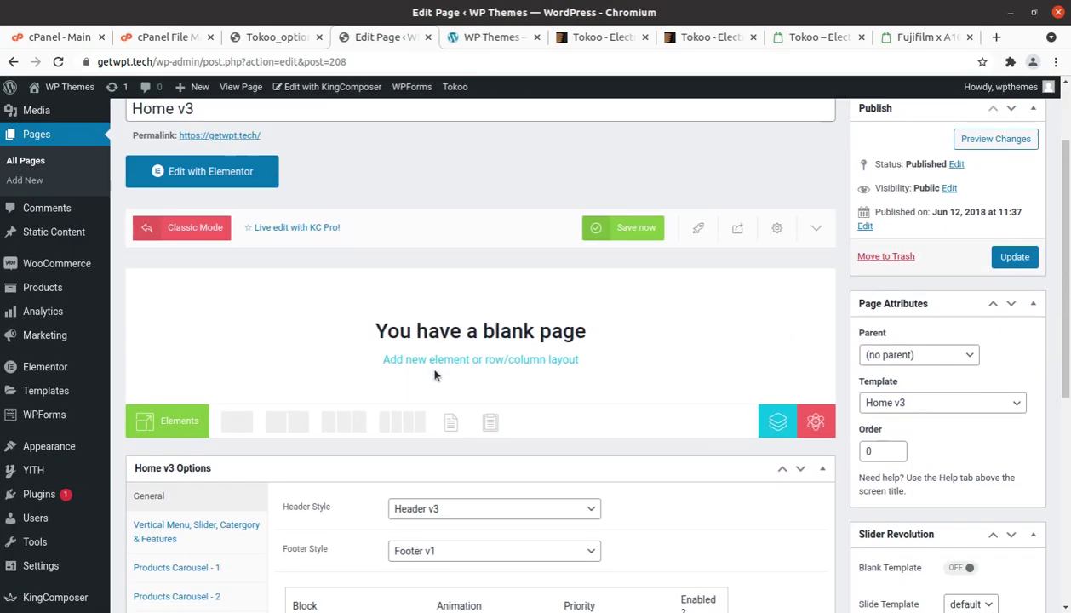
scroll(437, 358, "down", 2)
scroll(433, 366, "up", 5)
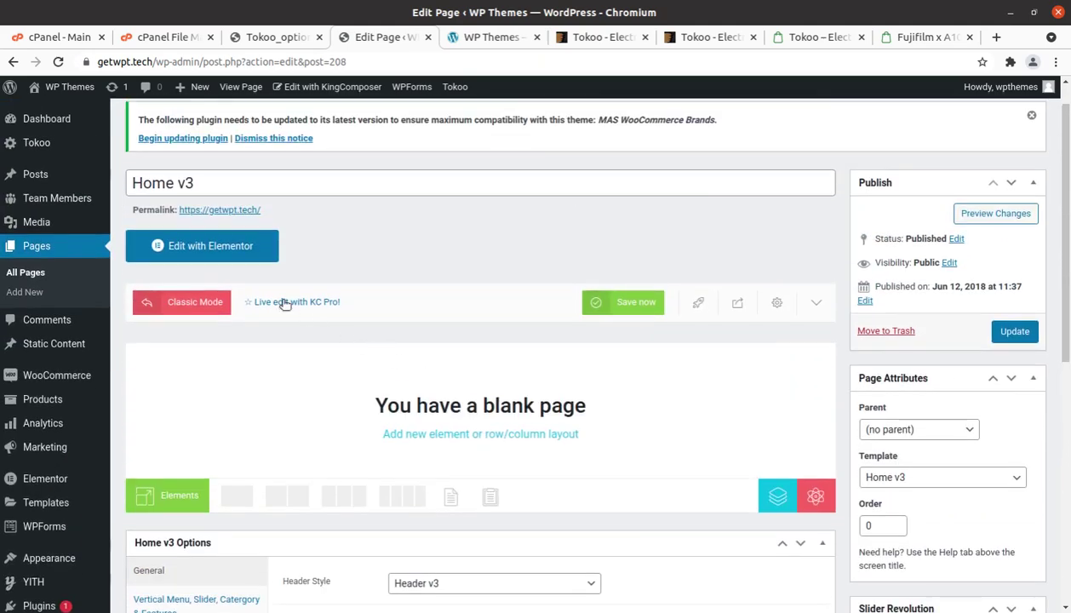
- Try twice to edit the Home v3 page with Elementor, going back to the WordPress page editor each time
left_click(222, 252)
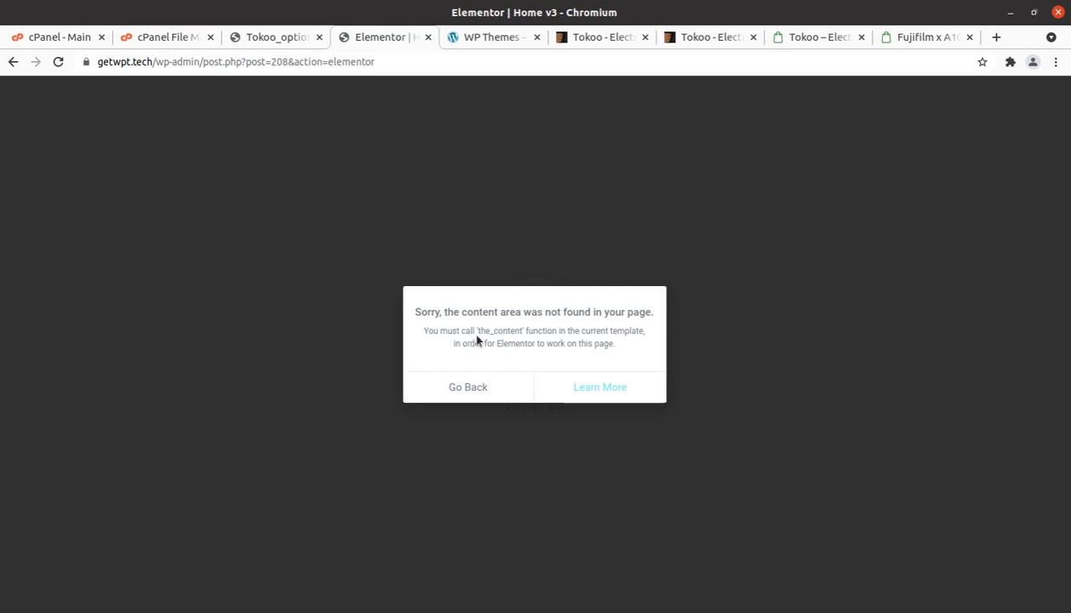
left_click(483, 391)
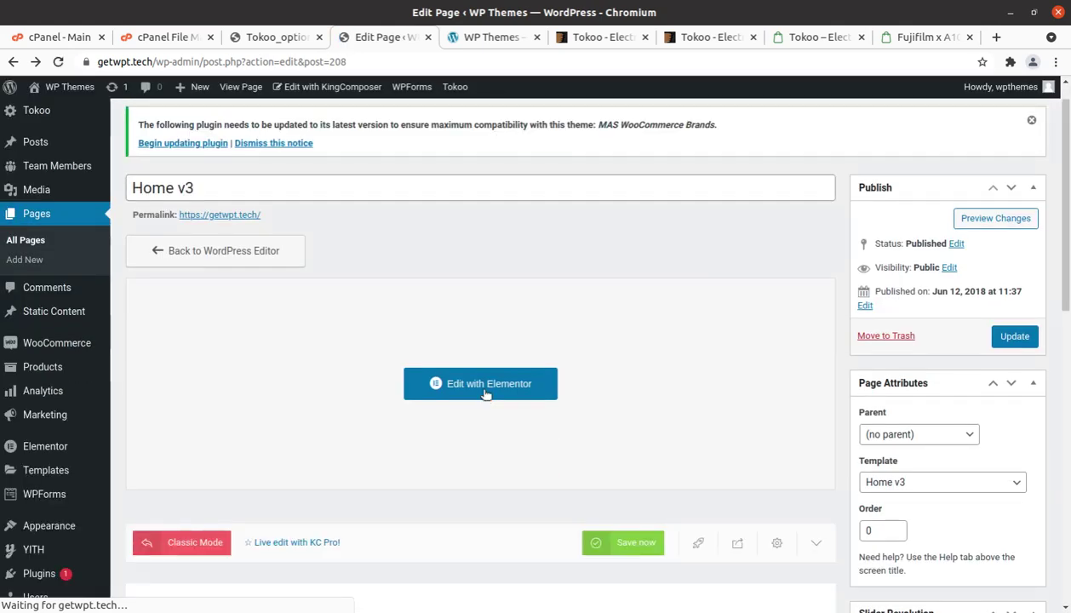
left_click(483, 379)
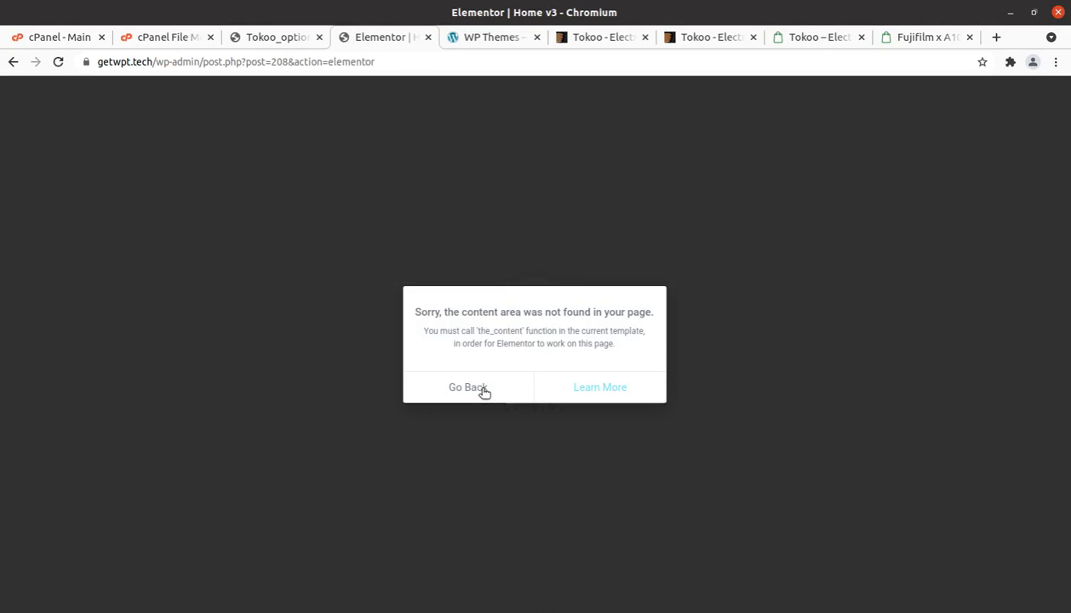
left_click(482, 388)
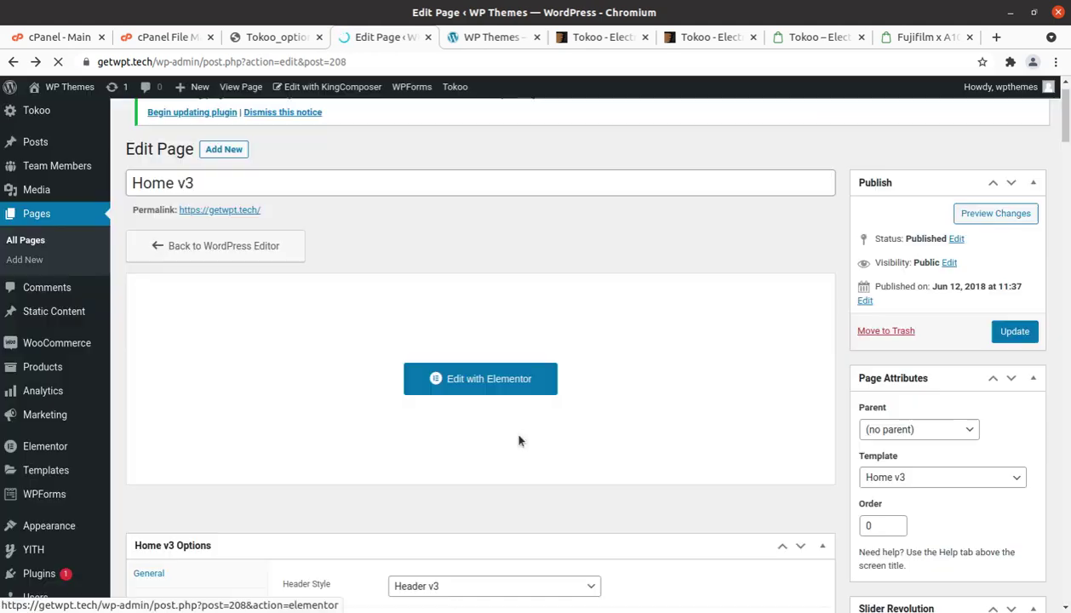
- Review the General block list in the Home v3 Options and display the Products 4-1-4 Block settings
scroll(371, 438, "down", 5)
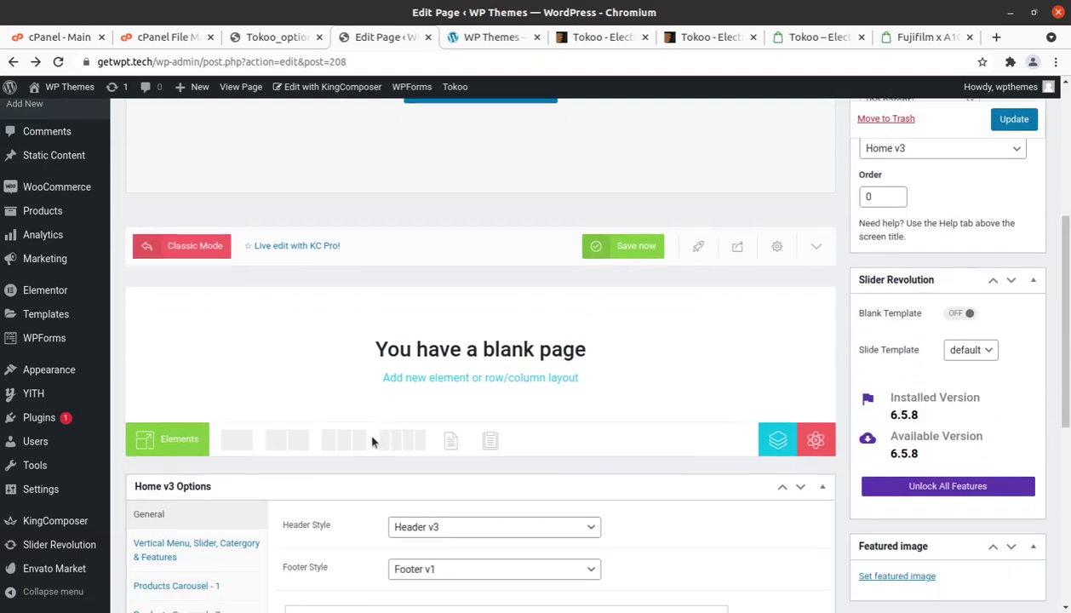
scroll(372, 438, "down", 3)
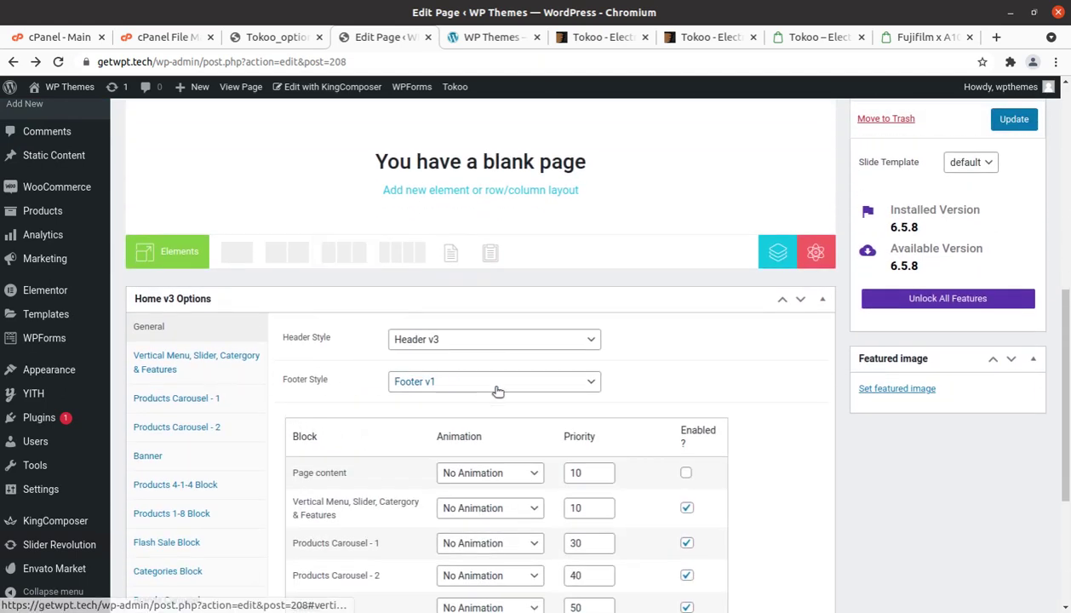
scroll(605, 372, "down", 5)
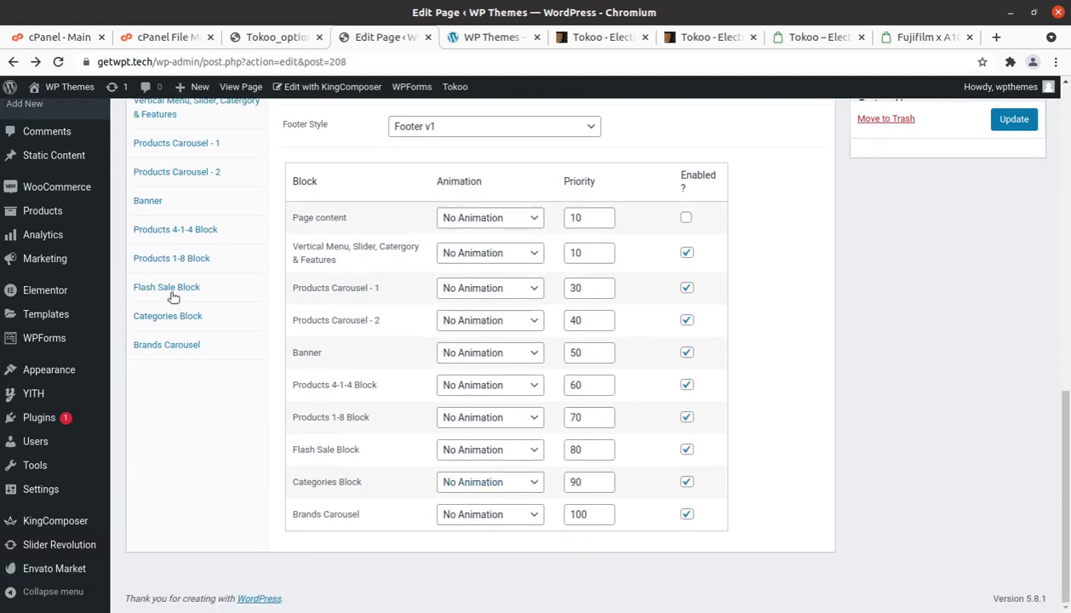
left_click(166, 228)
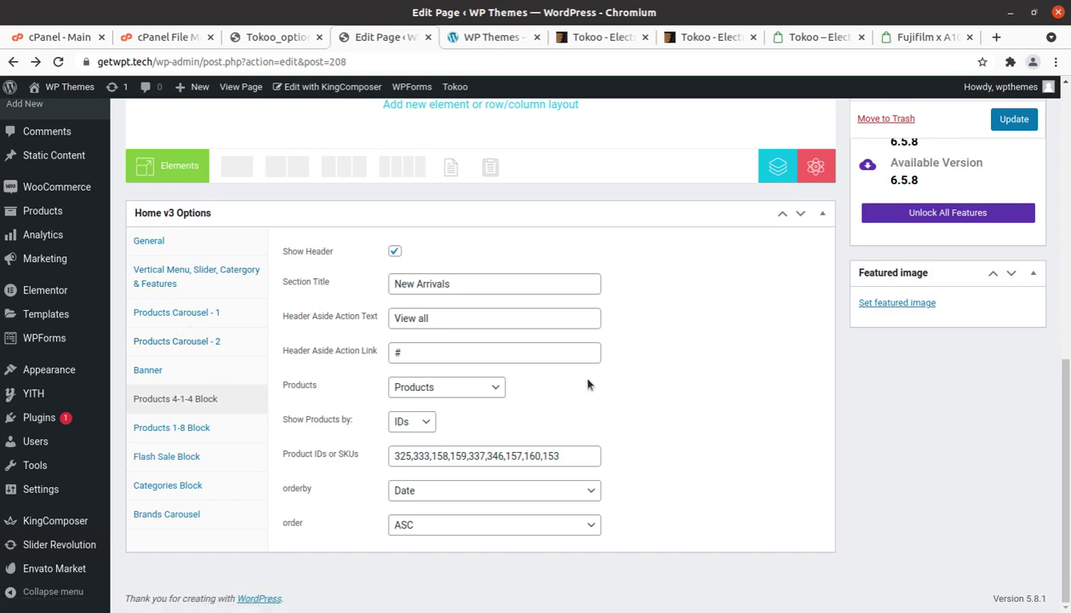
- View the Products Carousel - 1 and - 2, Banner, Products 4-1-4, Products 1-8 and Categories Block settings in the Home v3 Options
left_click(179, 313)
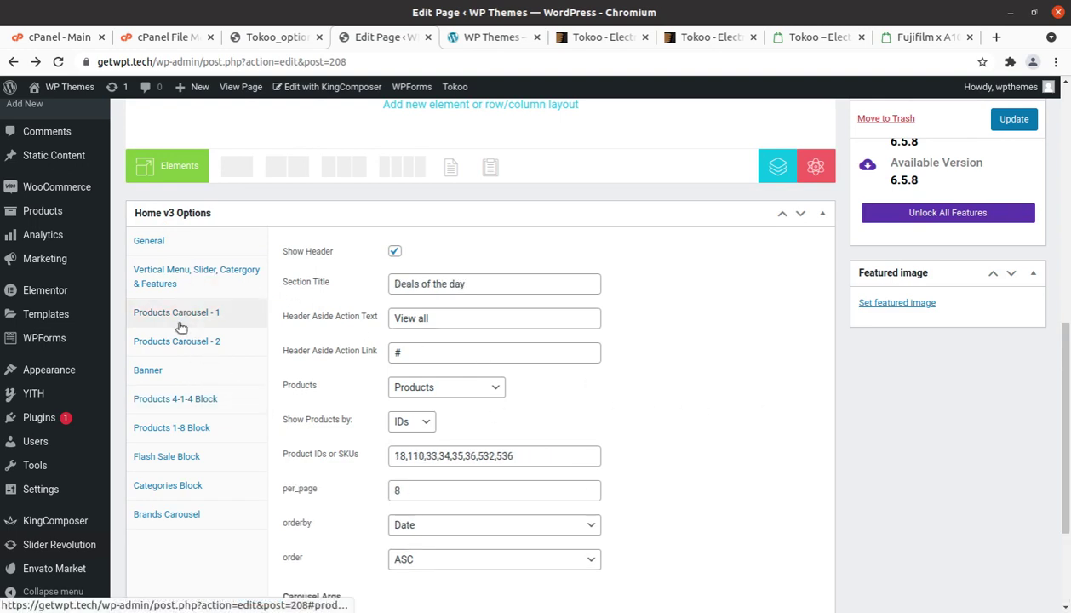
left_click(176, 341)
left_click(162, 371)
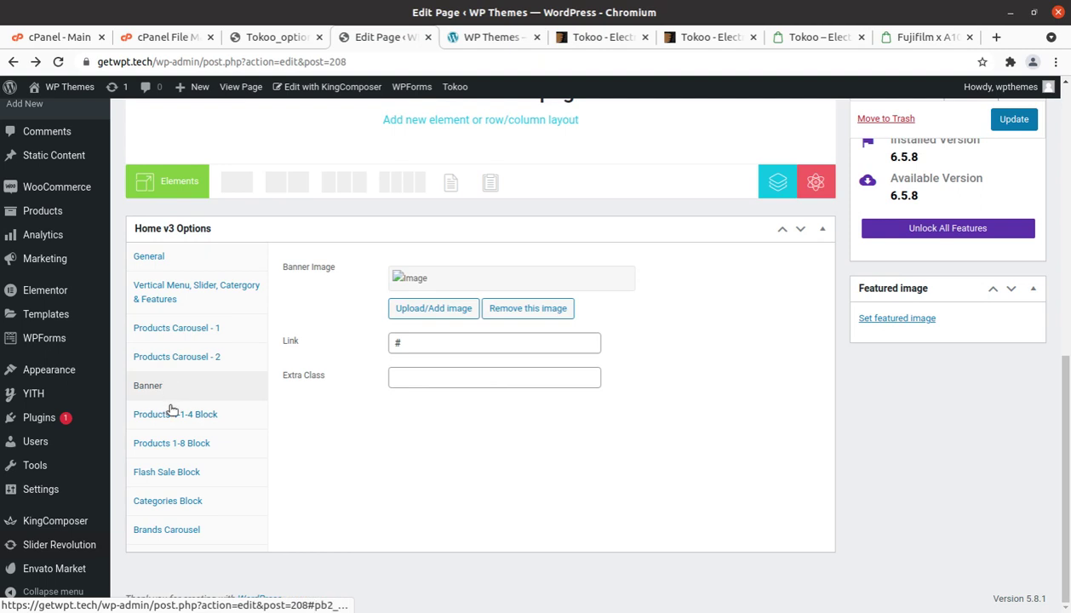
left_click(198, 412)
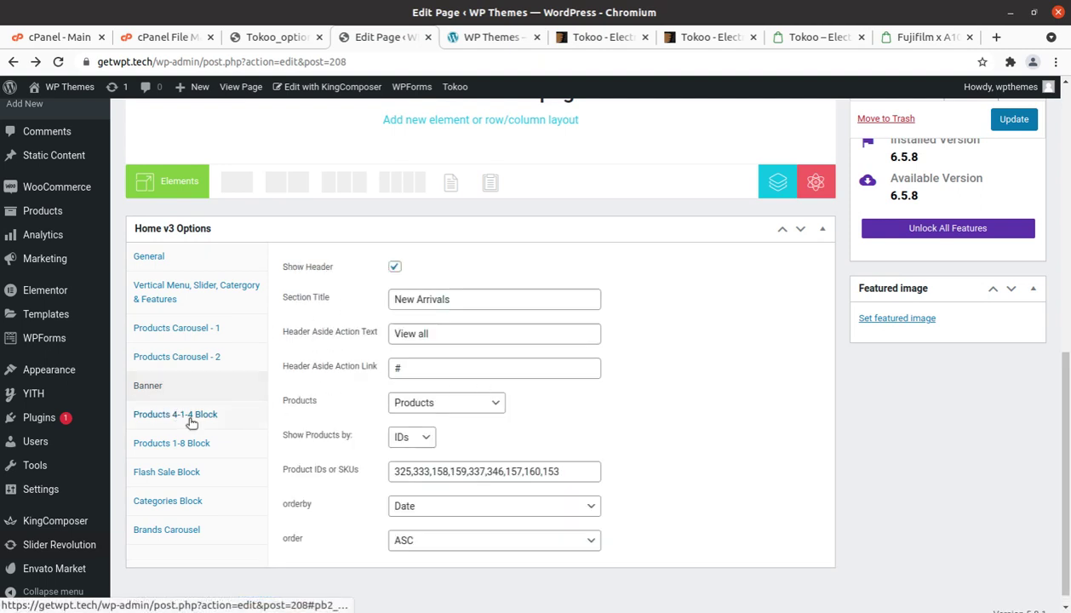
left_click(184, 445)
left_click(185, 495)
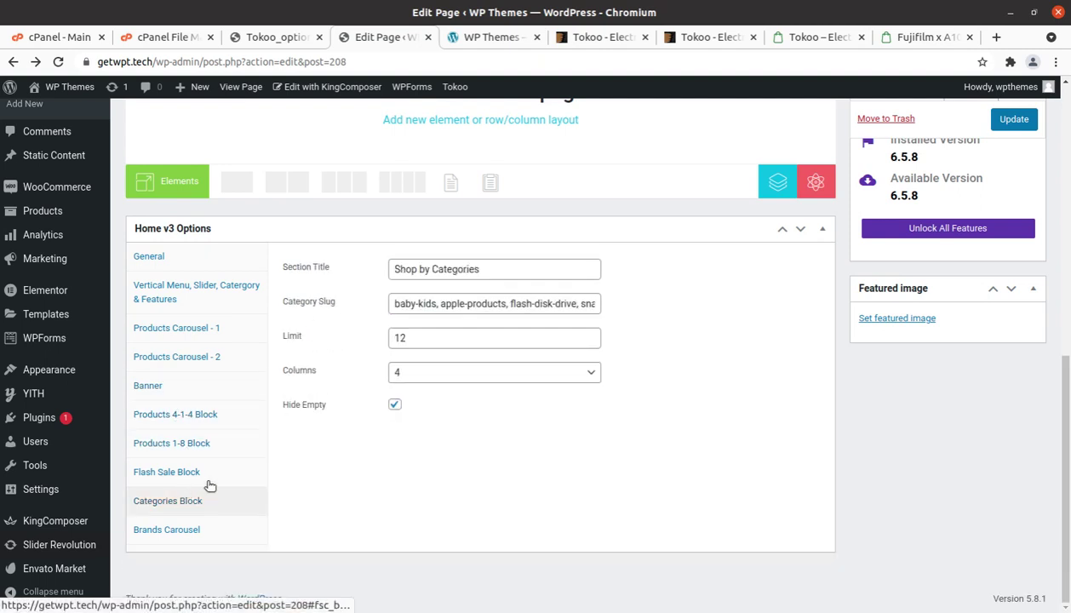
- Look over the Home v3 edit page, switch it back to the WordPress editor and accept the layout warning
scroll(222, 340, "up", 5)
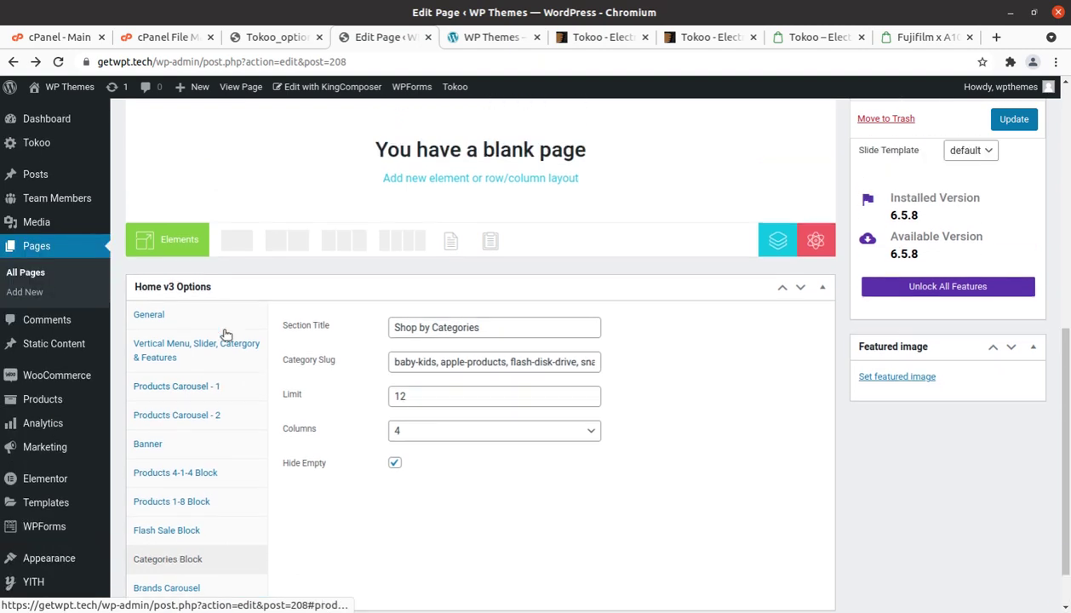
scroll(224, 336, "up", 2)
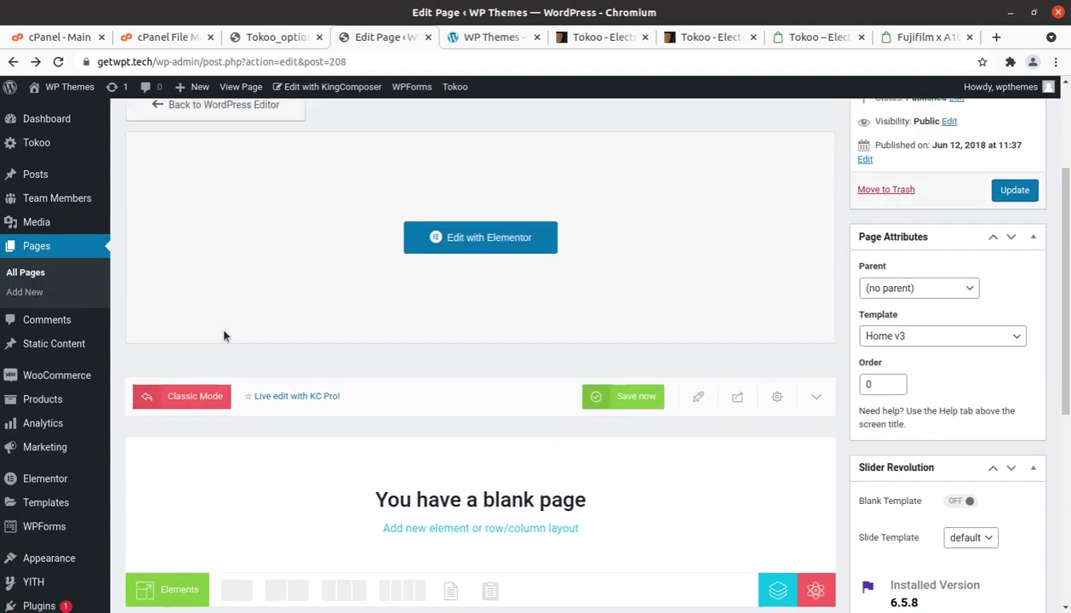
scroll(203, 282, "up", 1)
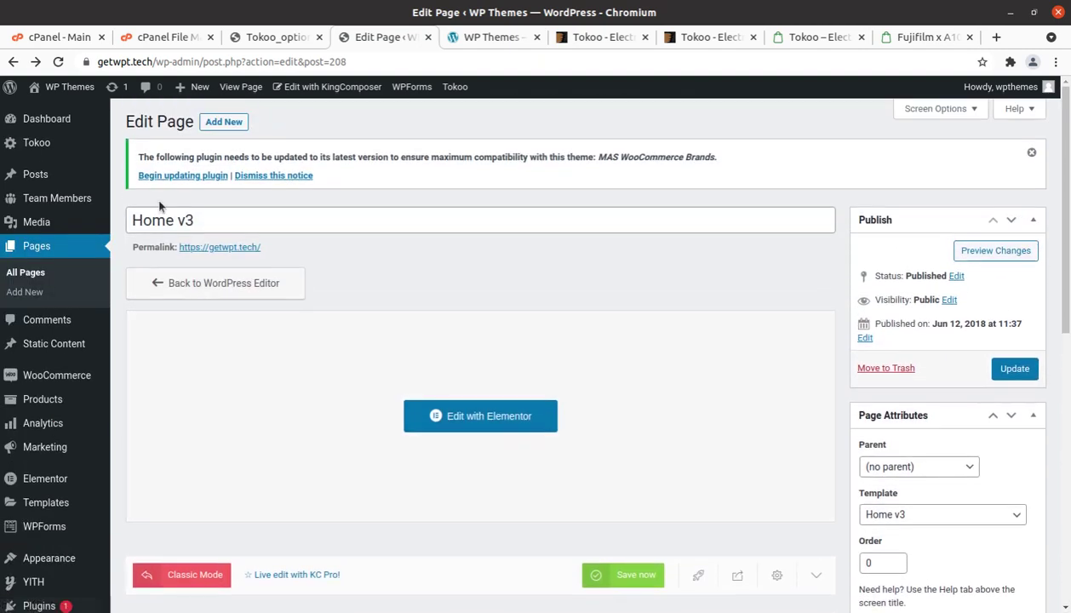
scroll(304, 332, "down", 5)
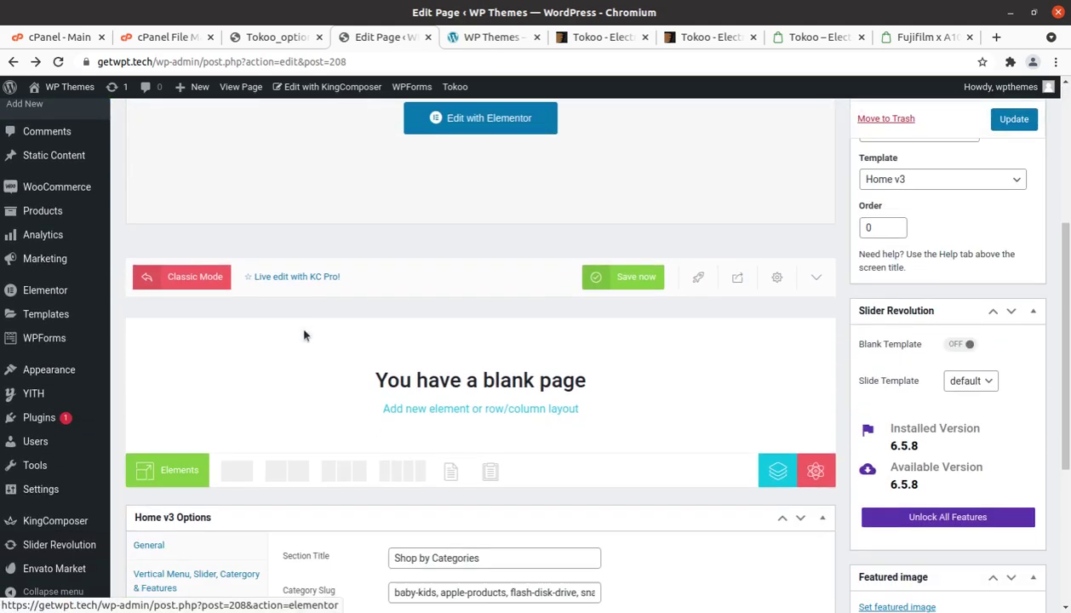
scroll(304, 335, "down", 1)
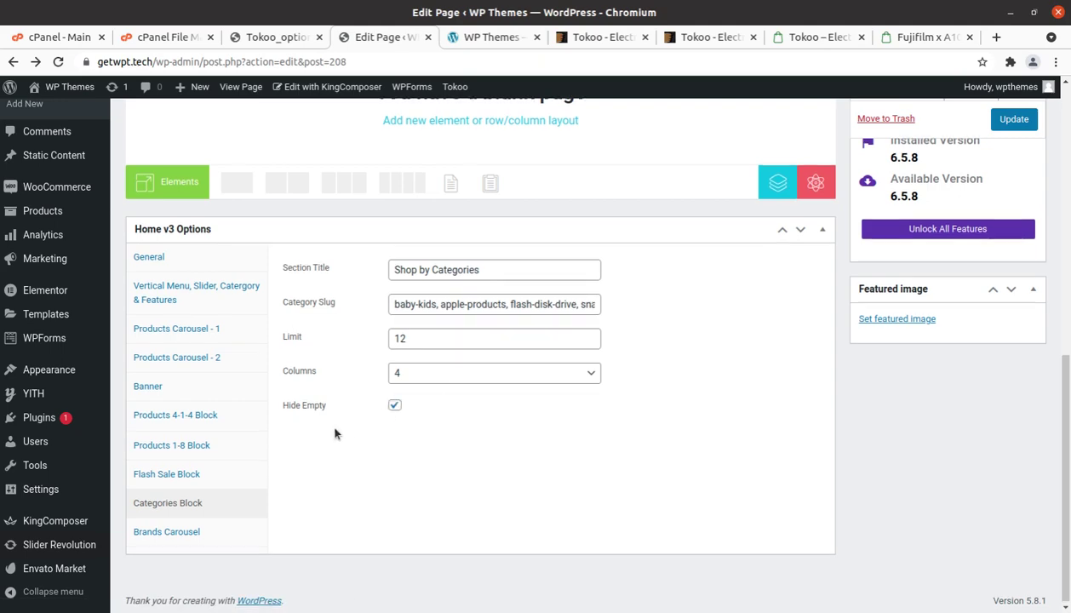
scroll(334, 432, "up", 4)
scroll(335, 429, "up", 5)
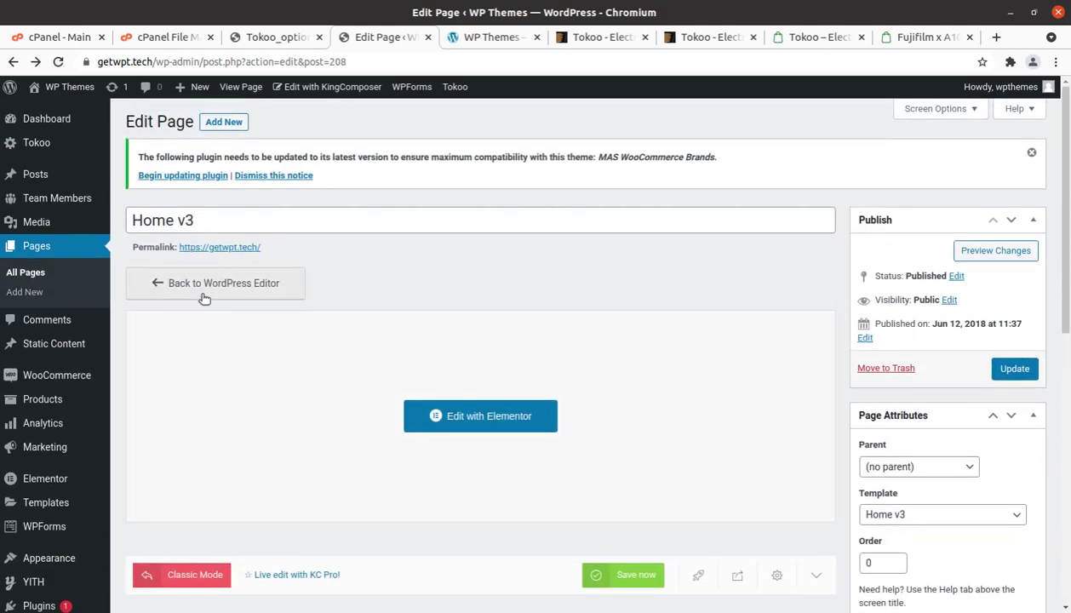
left_click(204, 288)
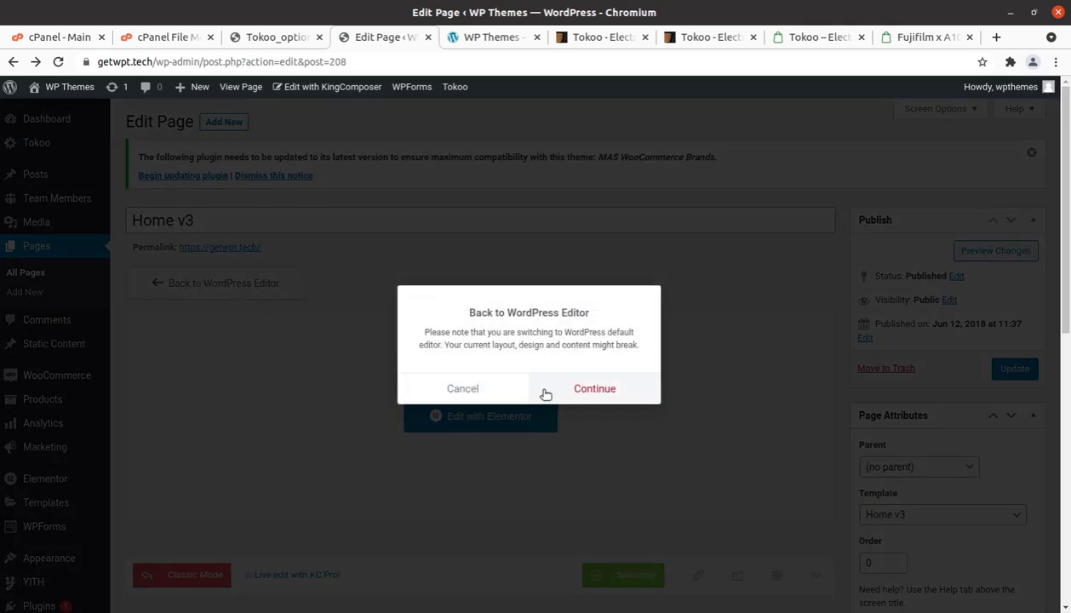
left_click(565, 393)
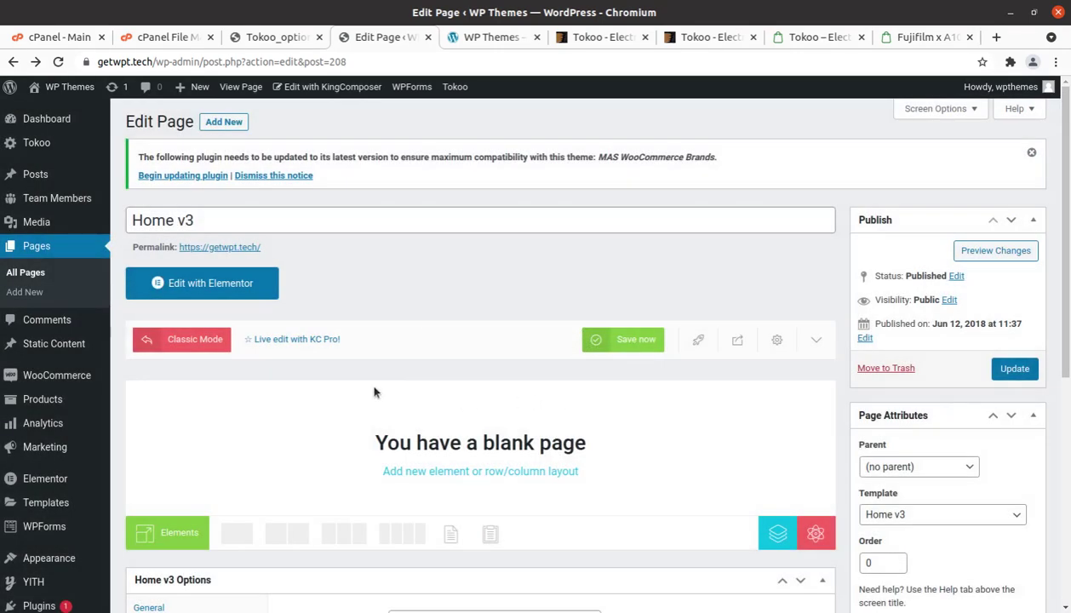
- Return to the WordPress dashboard and reload the site's front page in its already open browser tab
left_click(59, 127)
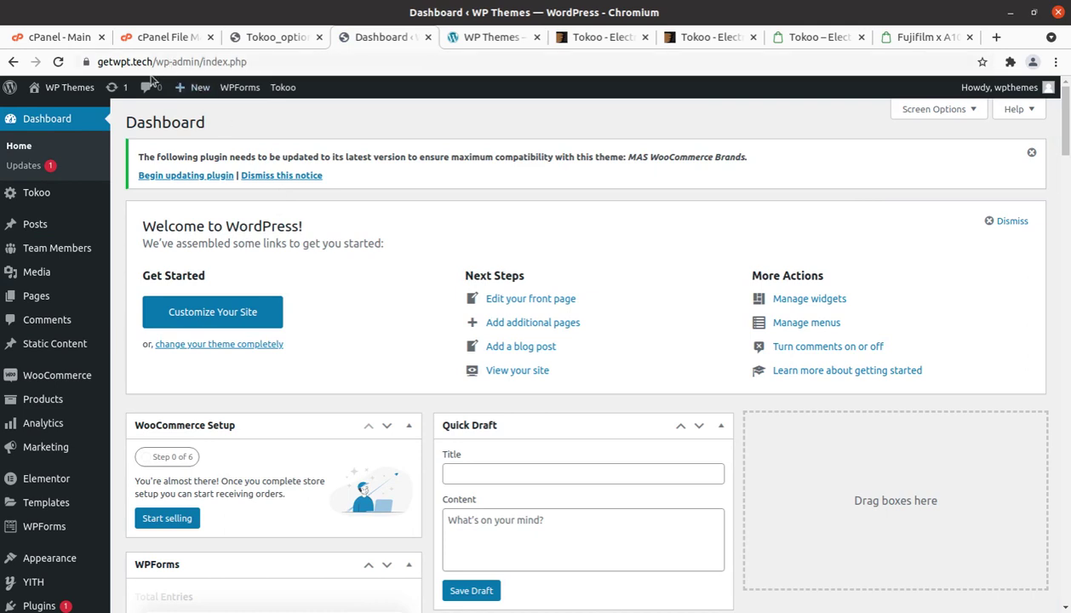
mouse_move(65, 98)
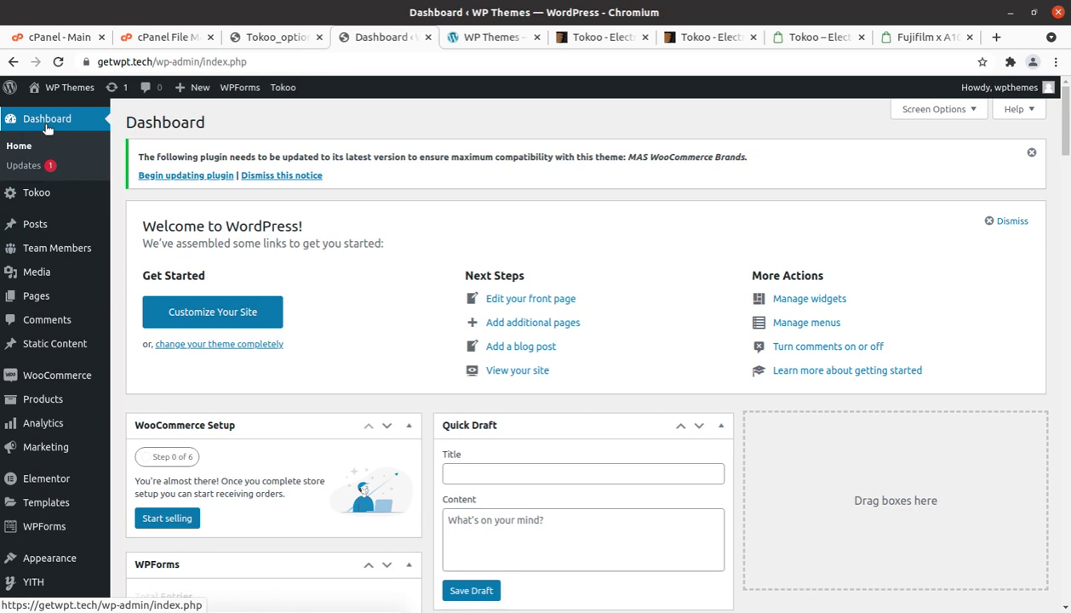
left_click(459, 43)
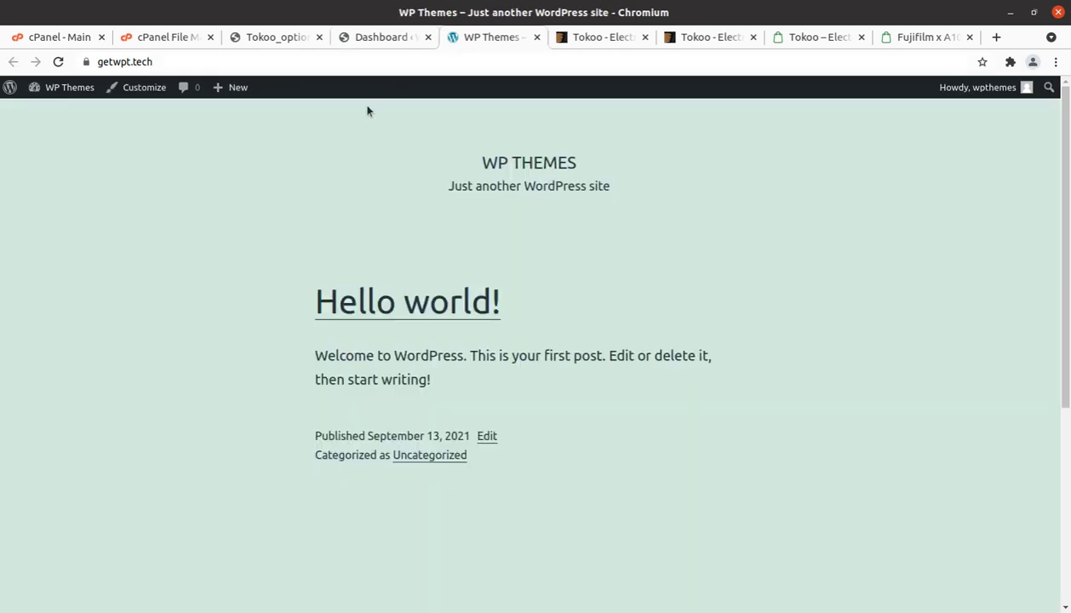
left_click(58, 62)
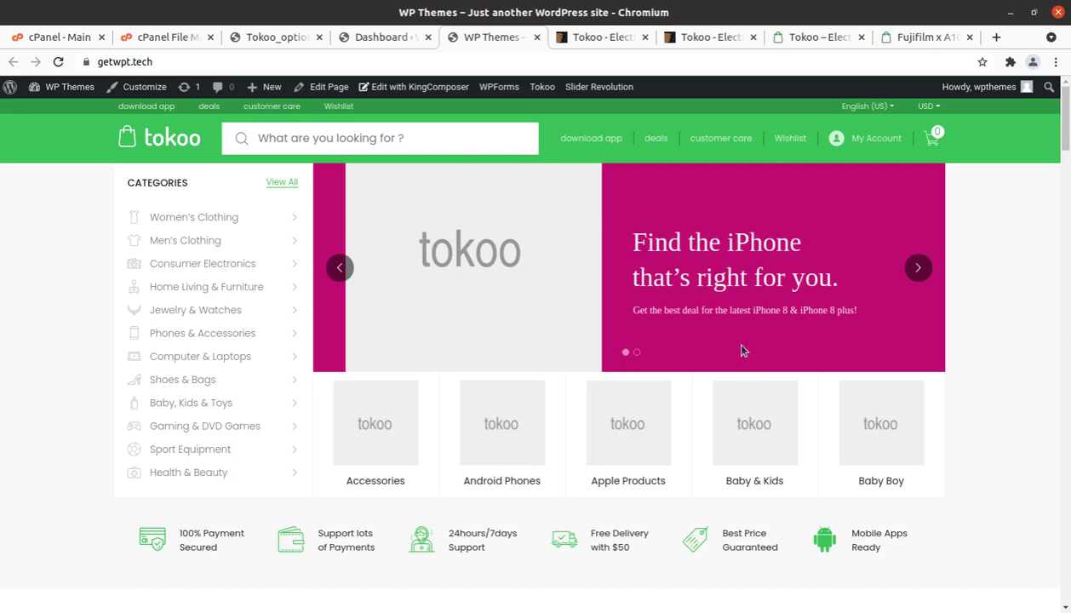
- Examine the imported front page from the slider through Deals of the day, New Arrivals and Best Seller Products to the Flash Sale section
scroll(415, 492, "down", 3)
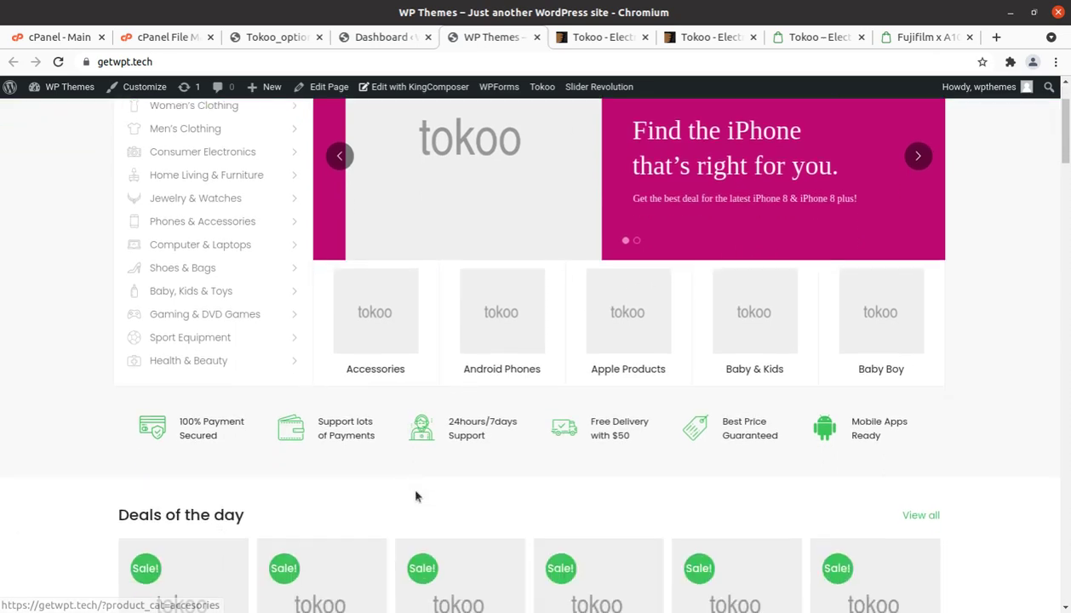
scroll(415, 496, "down", 2)
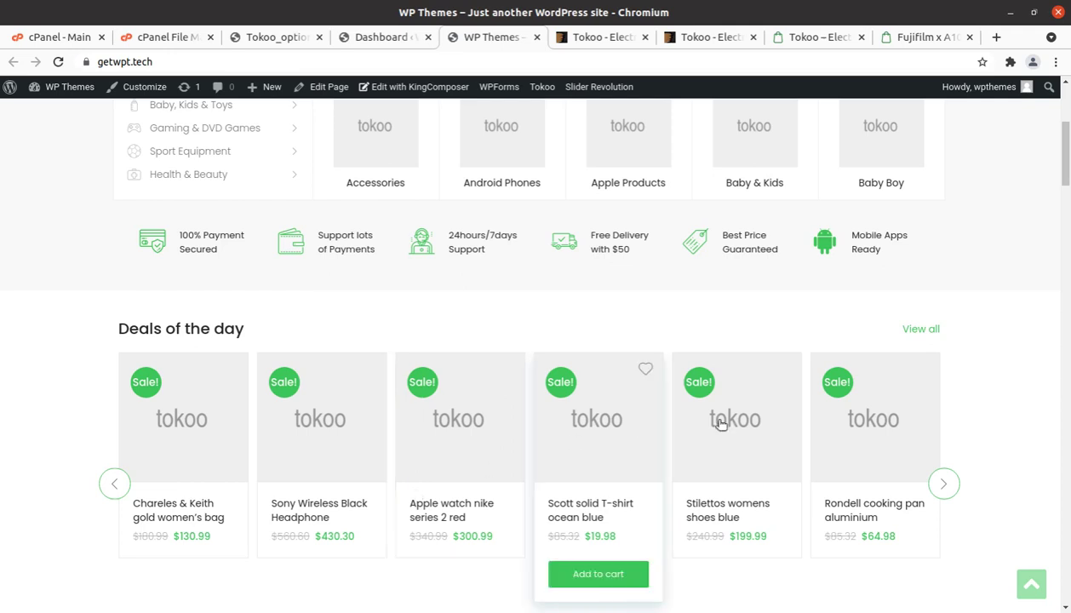
scroll(798, 421, "down", 3)
scroll(502, 390, "down", 6)
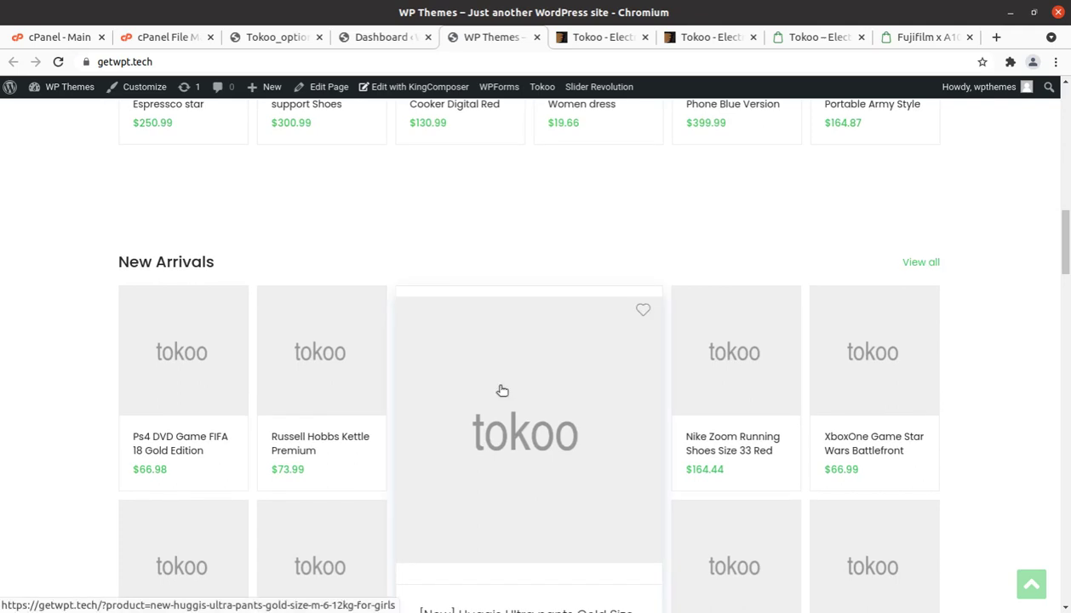
scroll(503, 390, "down", 3)
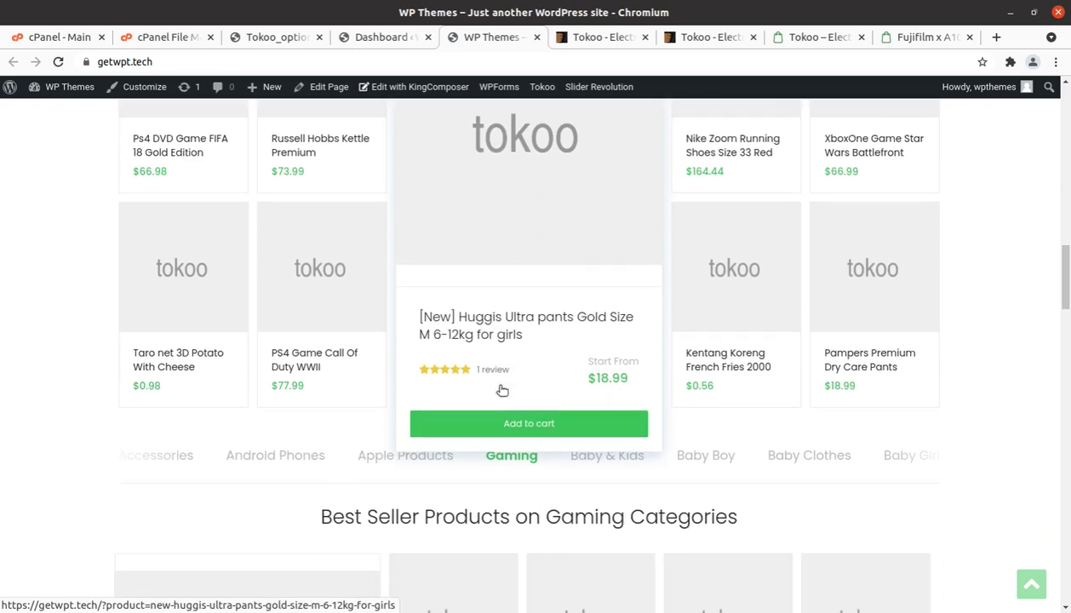
scroll(502, 390, "down", 2)
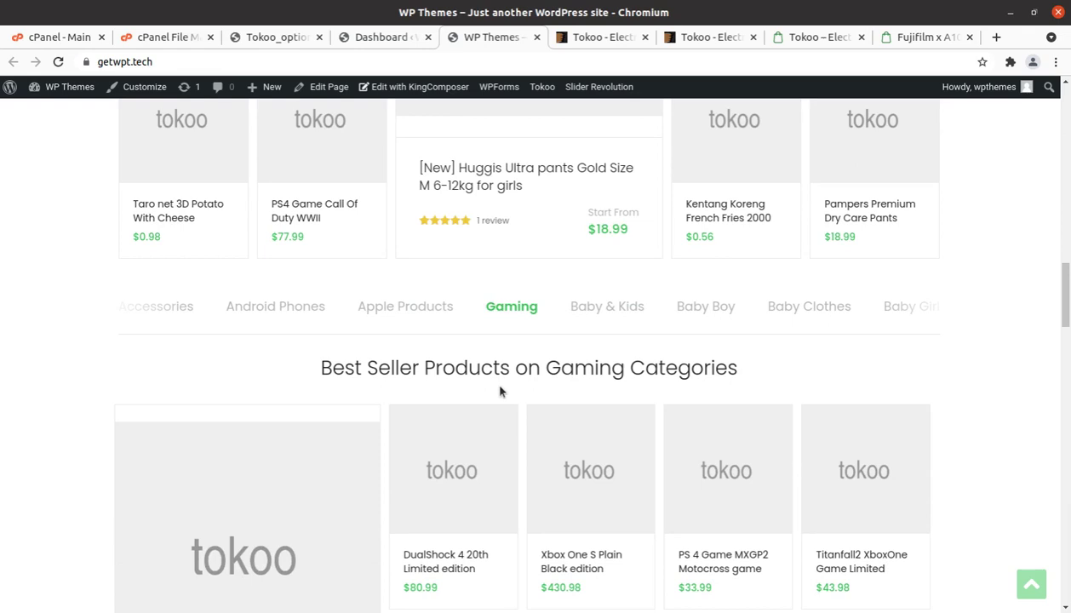
scroll(500, 391, "down", 5)
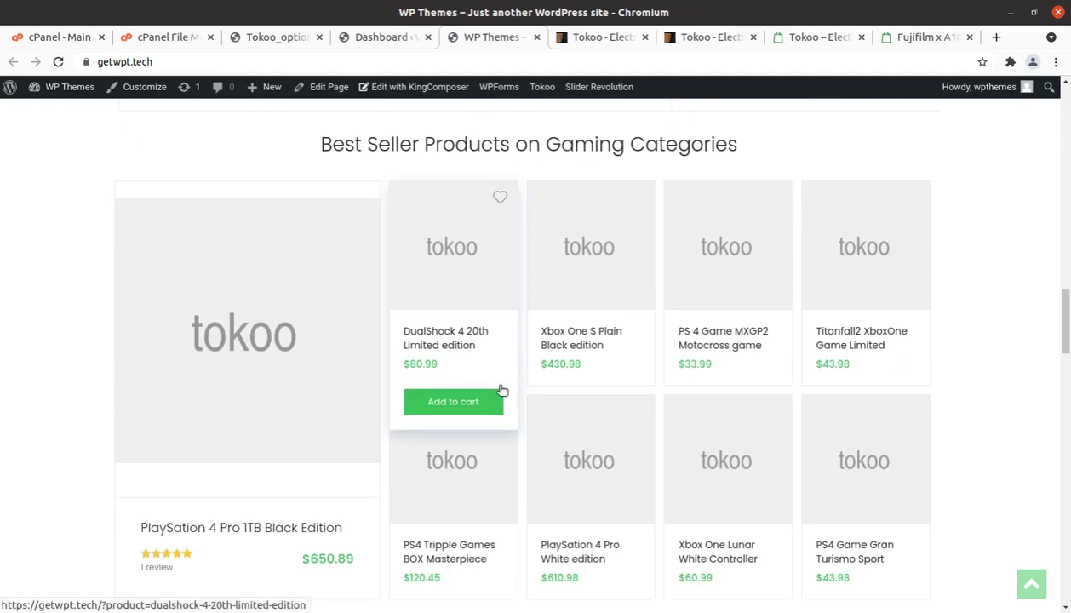
scroll(502, 390, "down", 3)
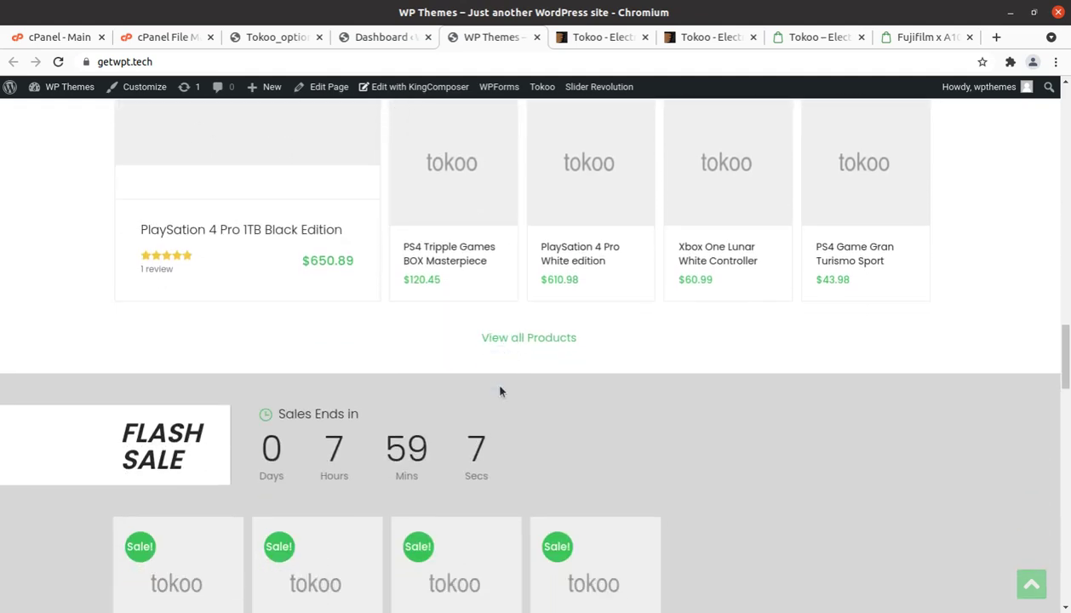
scroll(501, 392, "down", 2)
scroll(500, 391, "down", 2)
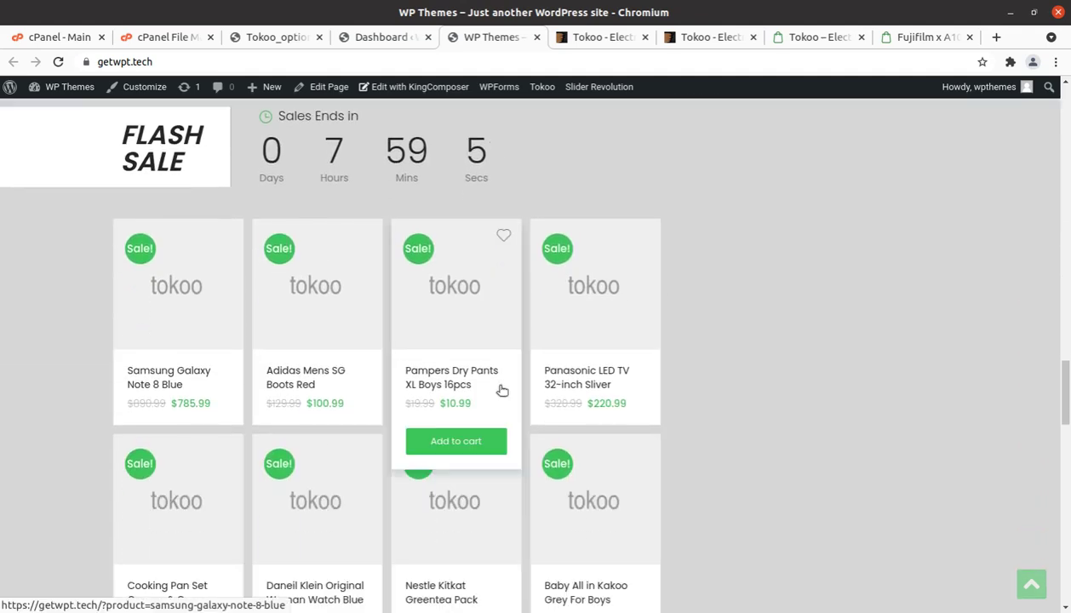